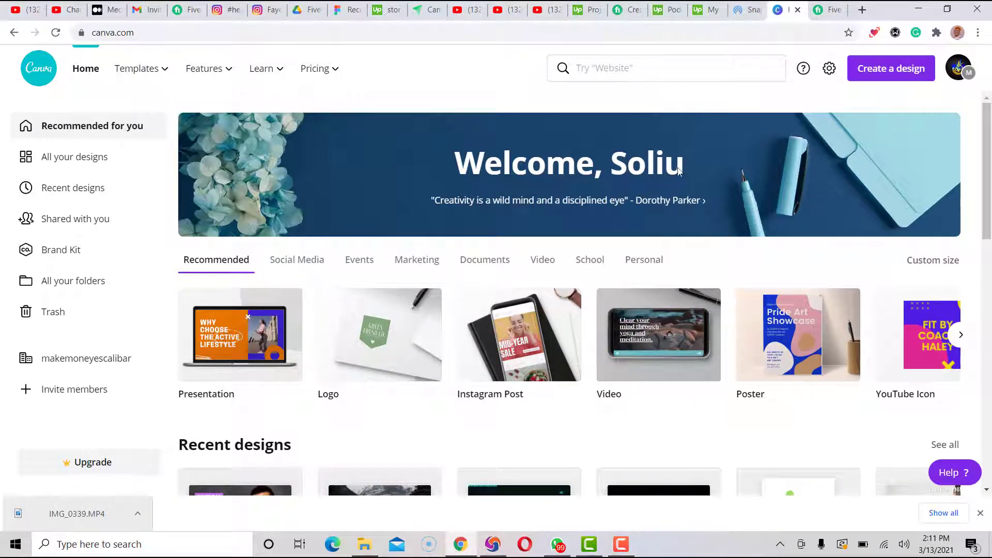
Step: Switch to Fiverr, open the popular Dropshipping services, and look over the gig covers for building a dropshipping site
click(828, 9)
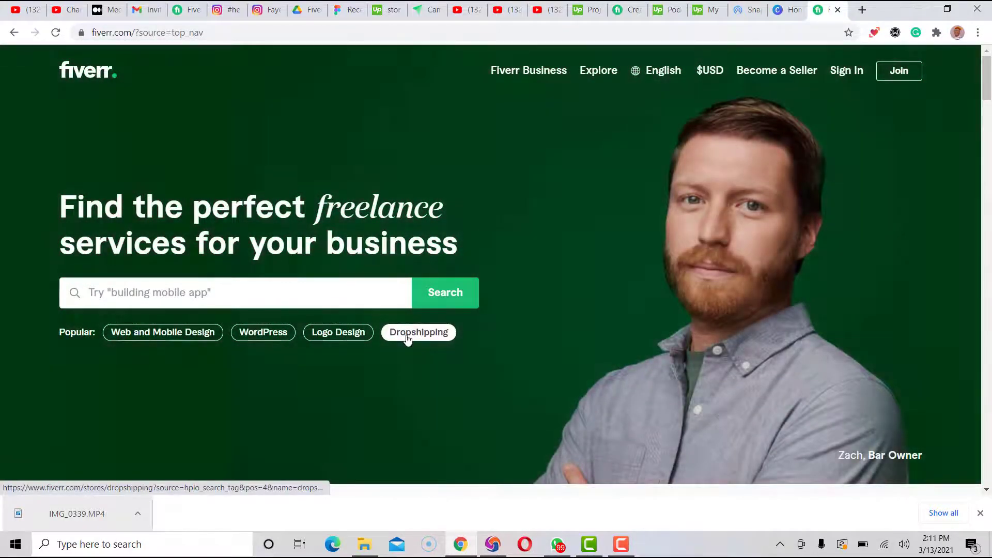
click(408, 337)
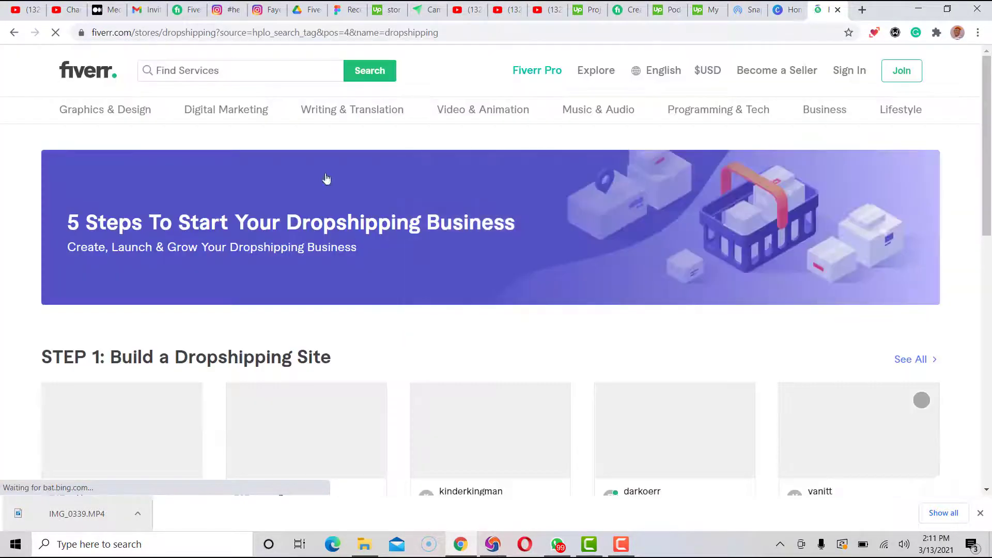
click(263, 70)
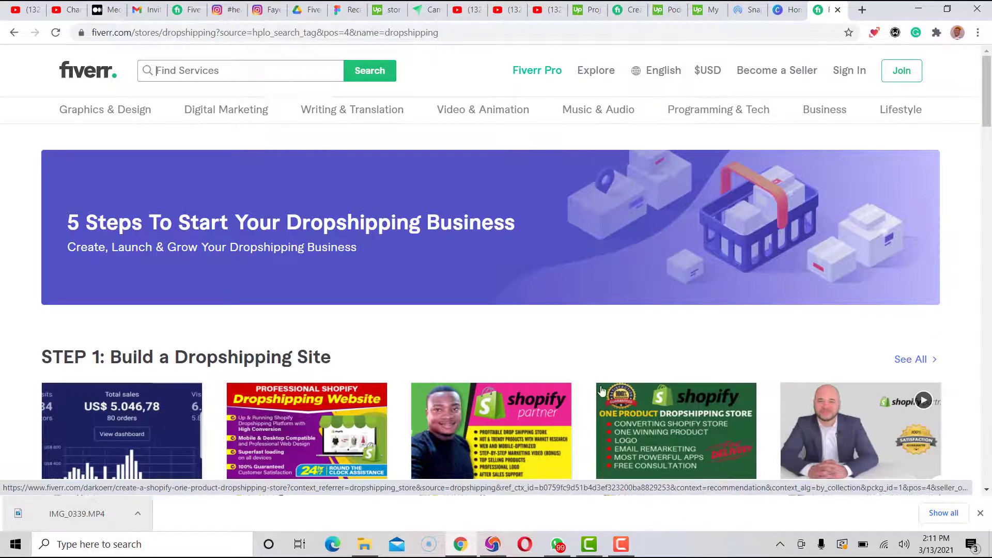
scroll(548, 406, down, 3)
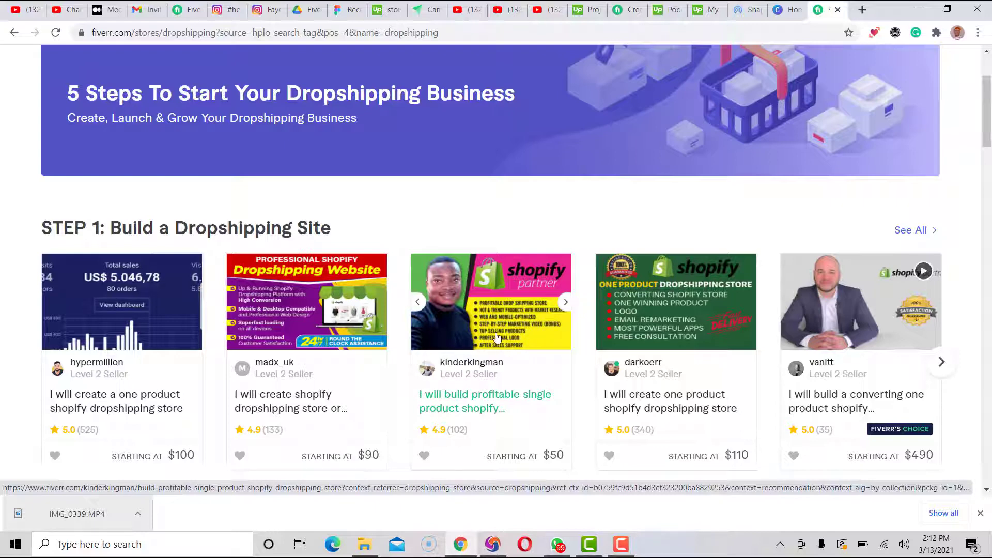
Step: Open the profitable single product Shopify dropshipping store gig in a separate tab and examine its cover image
right_click(479, 402)
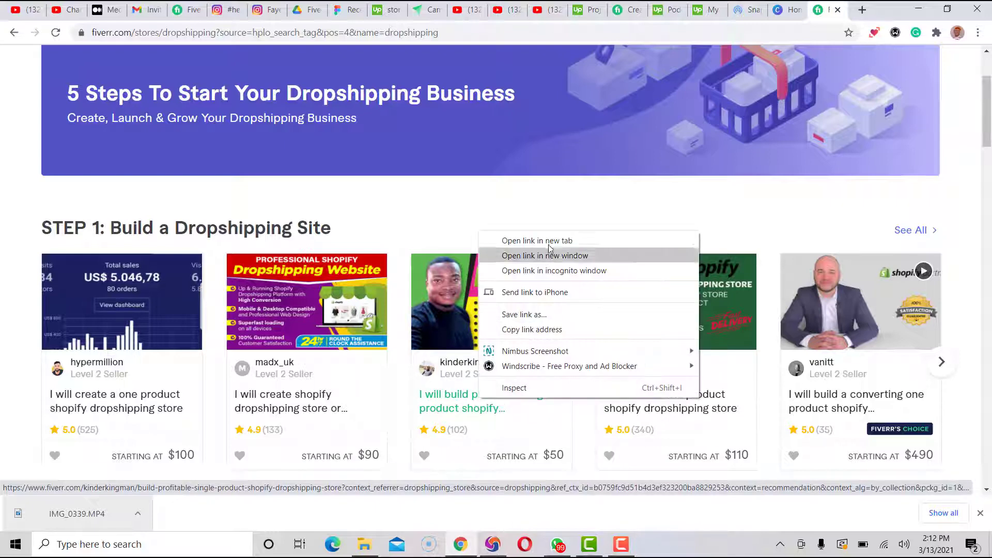
click(532, 240)
click(825, 9)
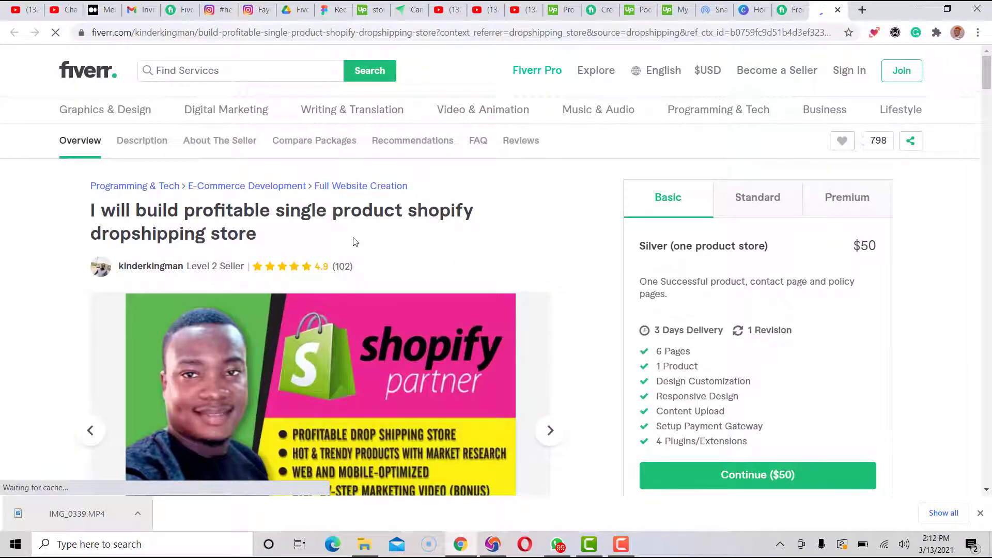
scroll(398, 227, down, 3)
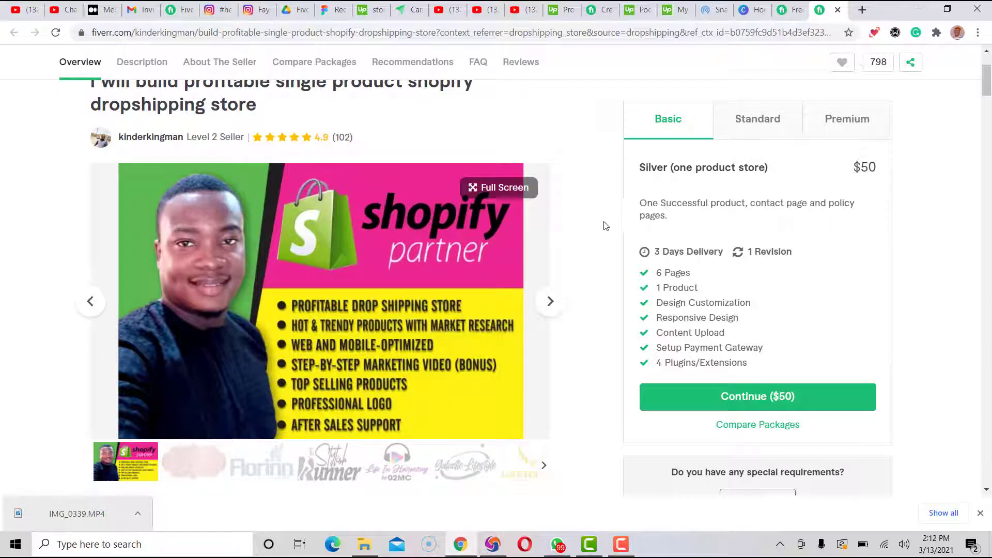
Step: Switch to Canva and create a new custom-size design of 550 x 370 px
click(748, 10)
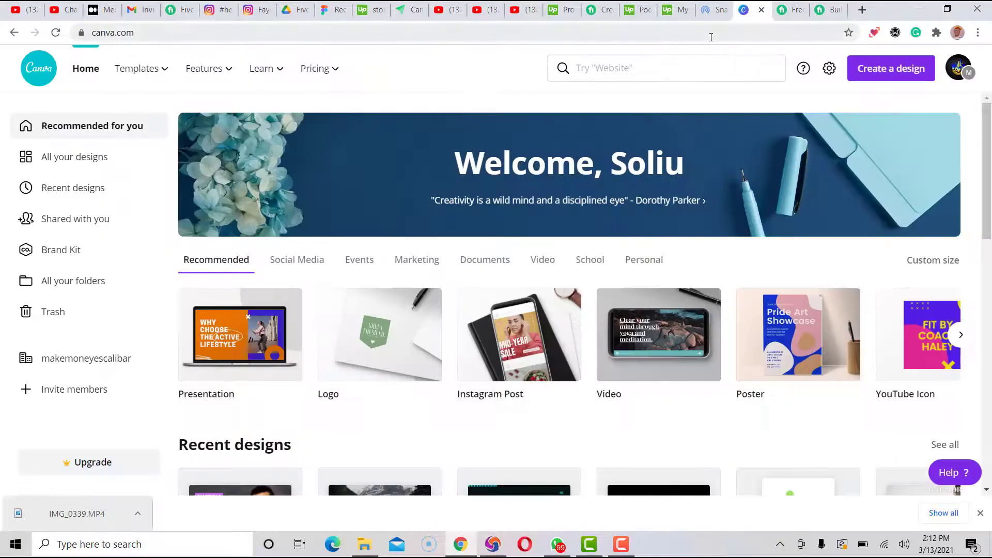
click(891, 68)
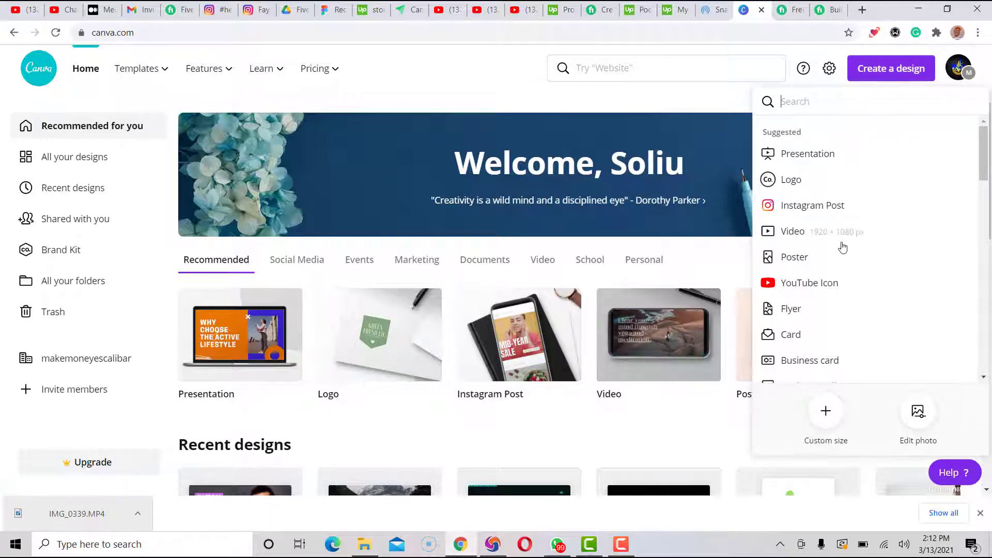
scroll(841, 243, down, 5)
scroll(840, 248, down, 10)
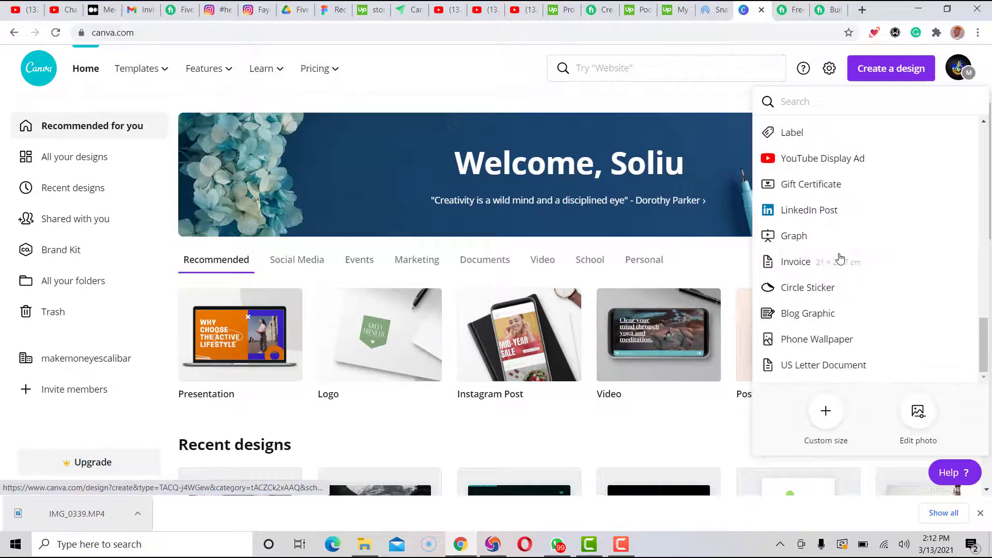
scroll(843, 266, up, 1)
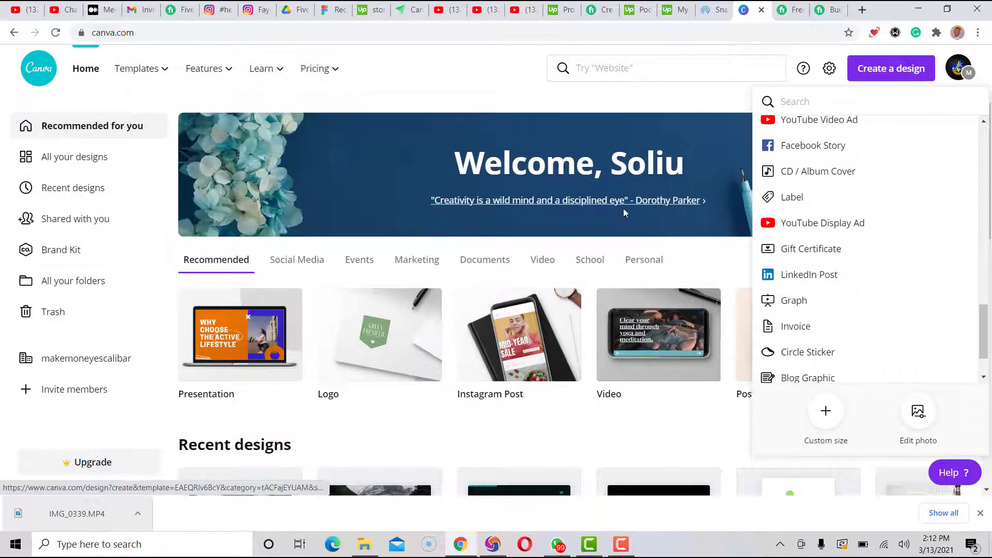
click(826, 411)
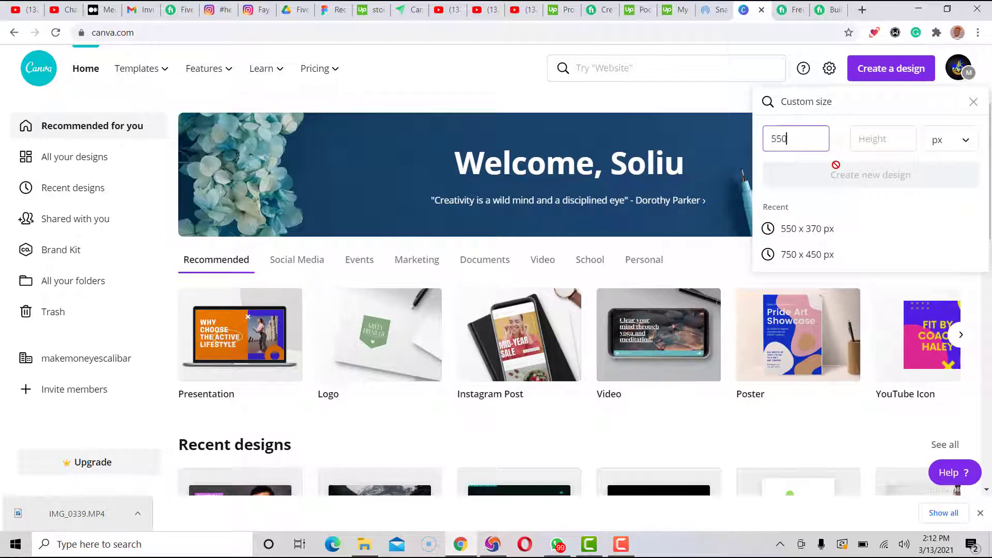
click(905, 145)
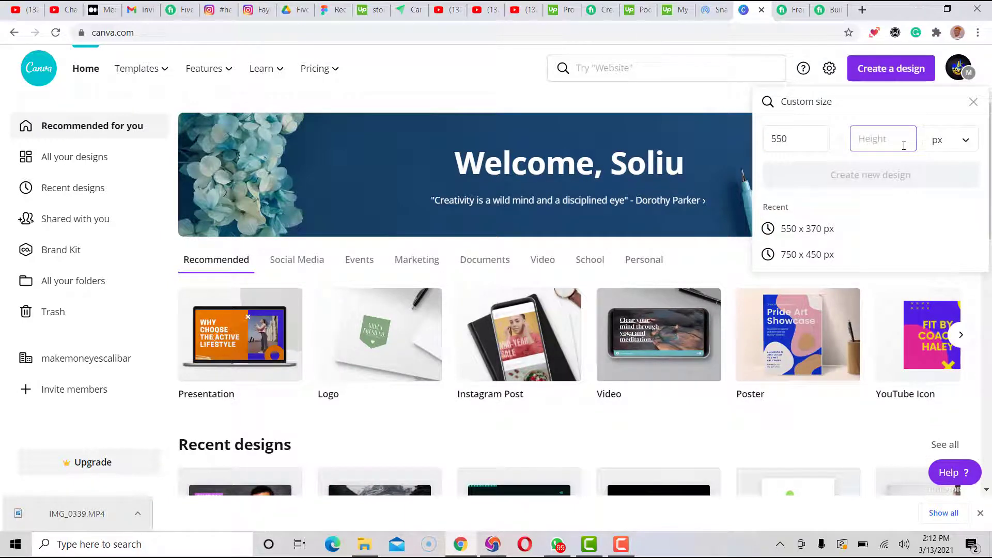
text(370)
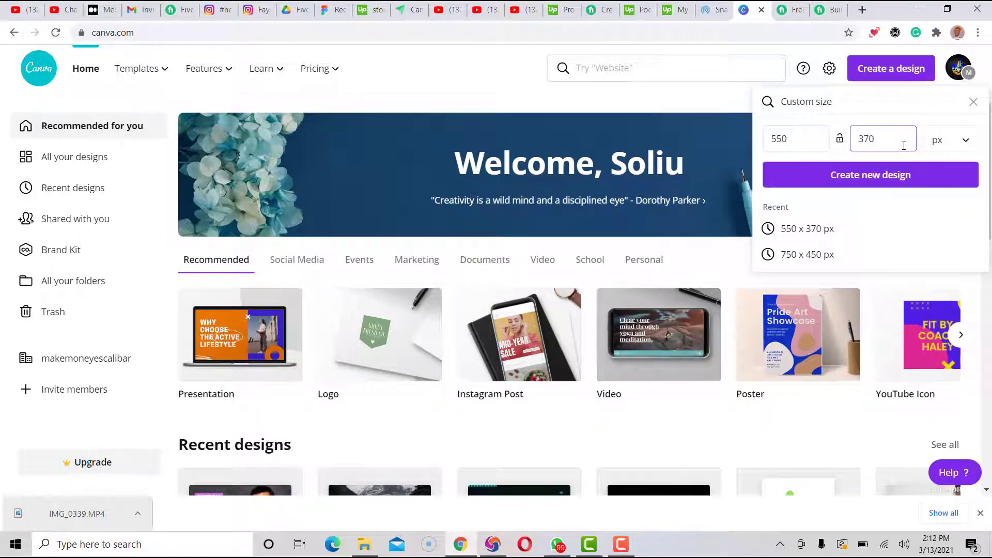
click(881, 186)
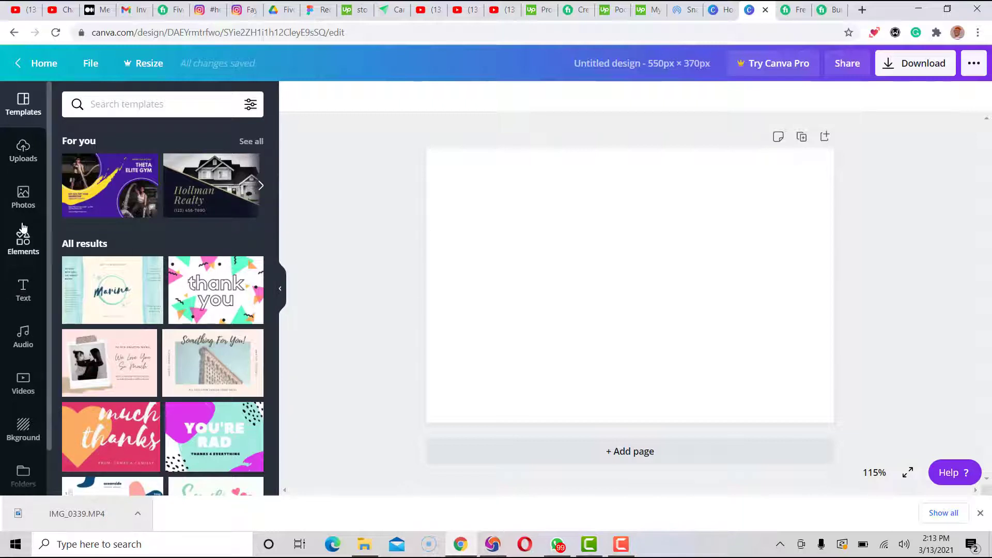
Step: Add the recently used square shape and stretch it to cover the whole 550 x 370 px page
click(23, 241)
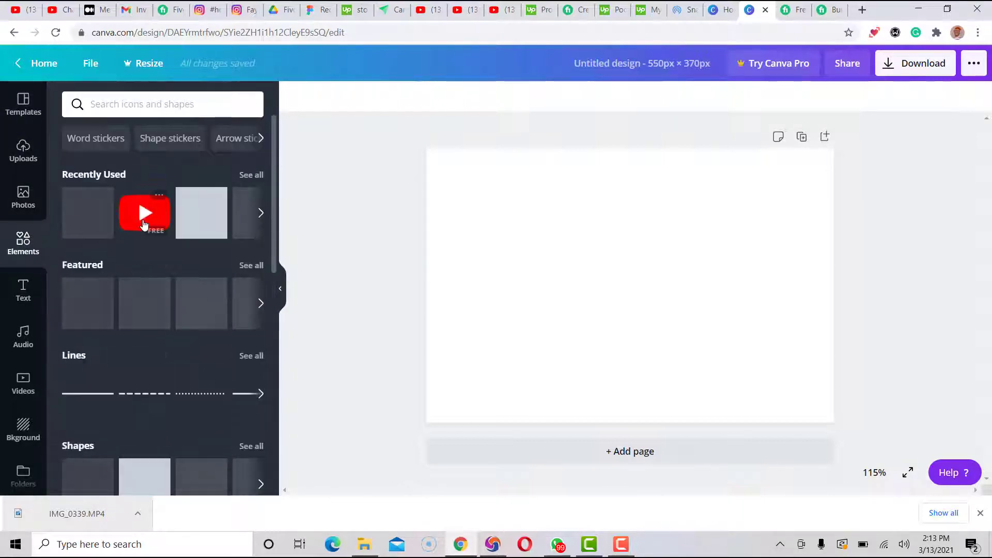
click(198, 217)
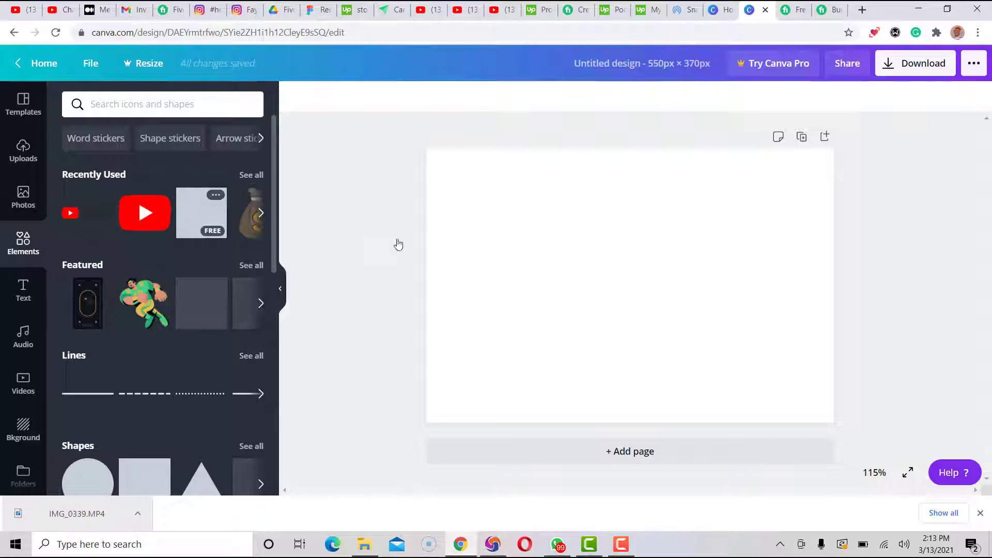
drag(555, 286, 425, 304)
drag(705, 285, 834, 286)
drag(630, 210, 629, 148)
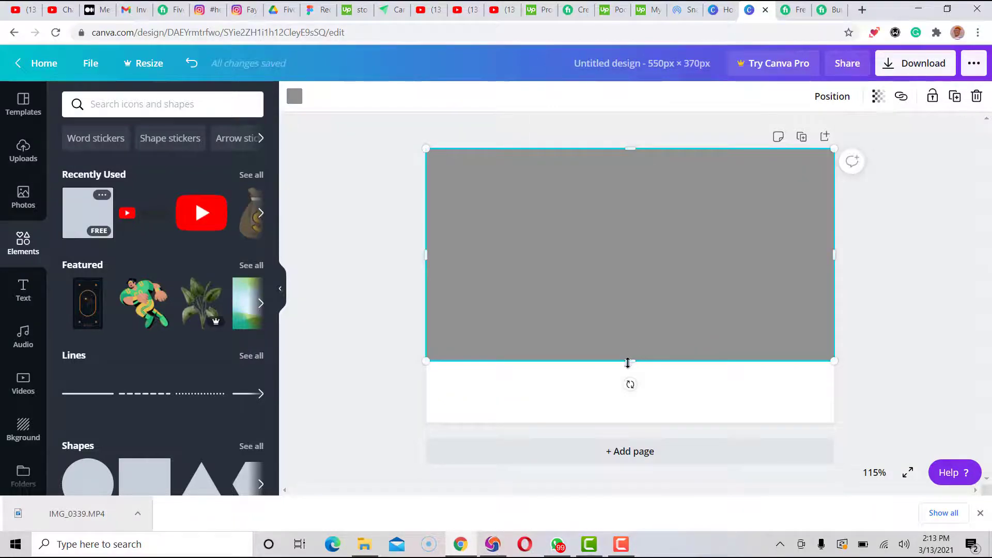
drag(628, 364, 627, 424)
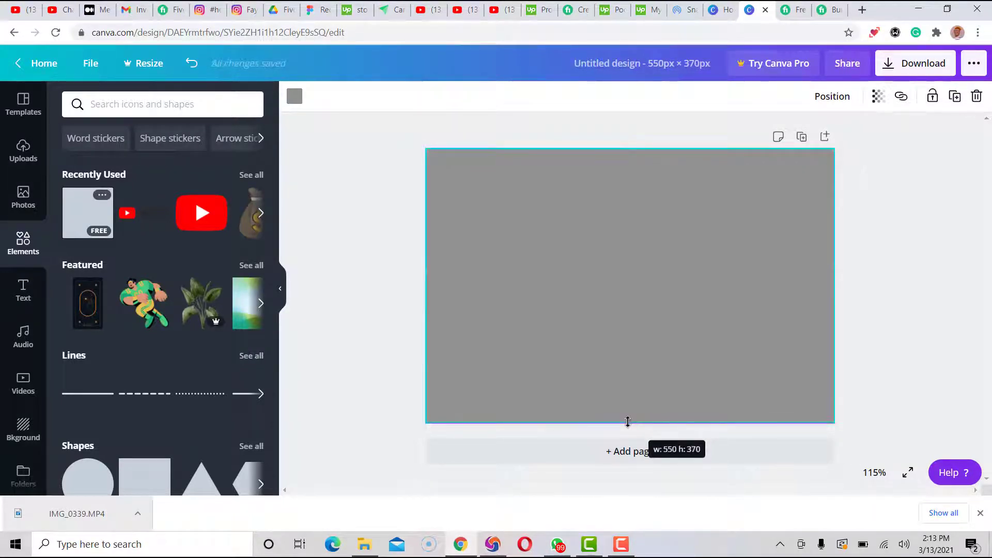
click(895, 295)
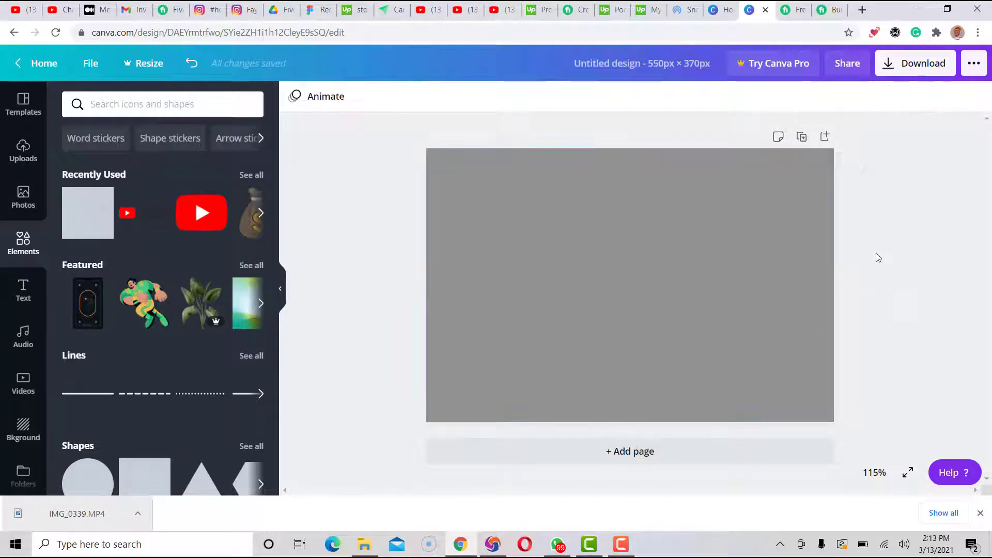
Step: Open instagram.com in a new browser tab
click(862, 10)
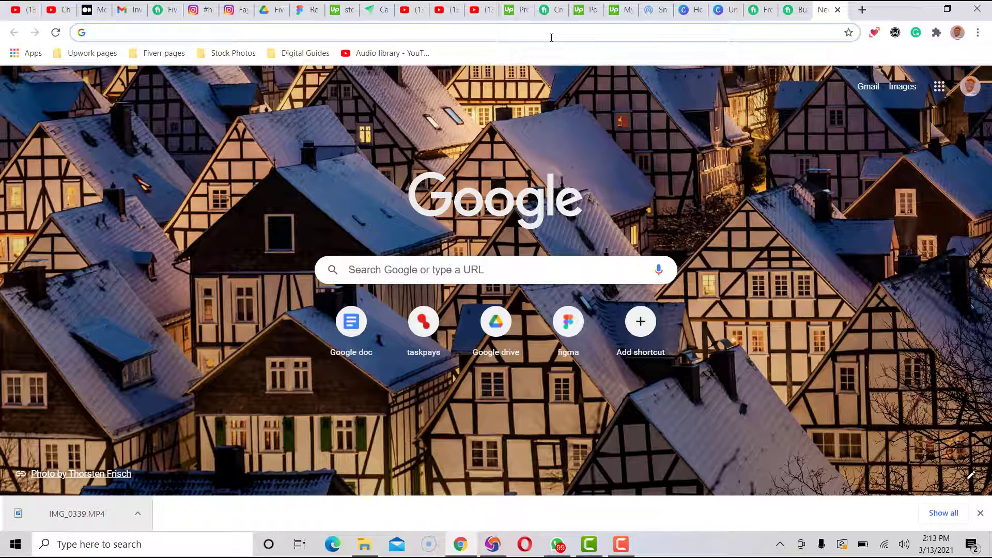
text(instagram.com)
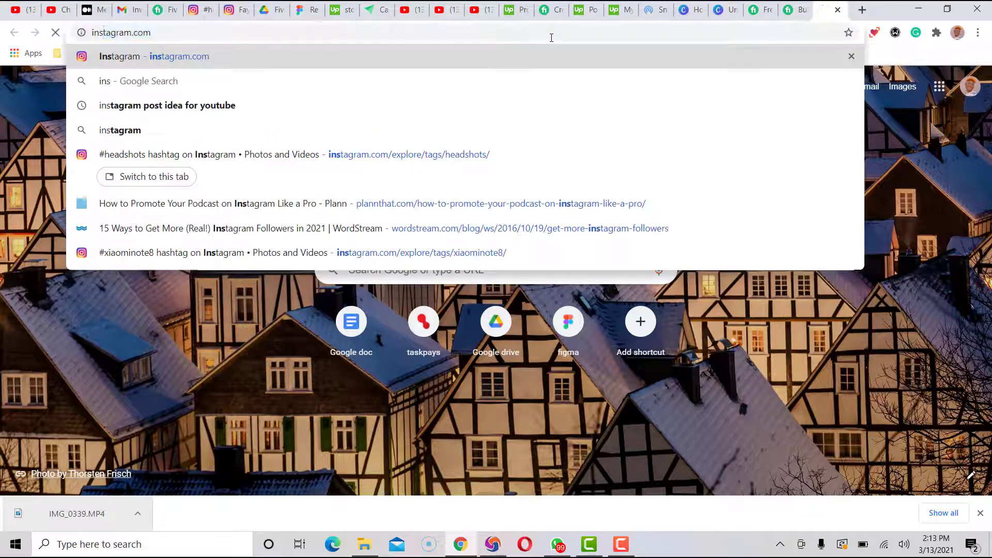
key(Return)
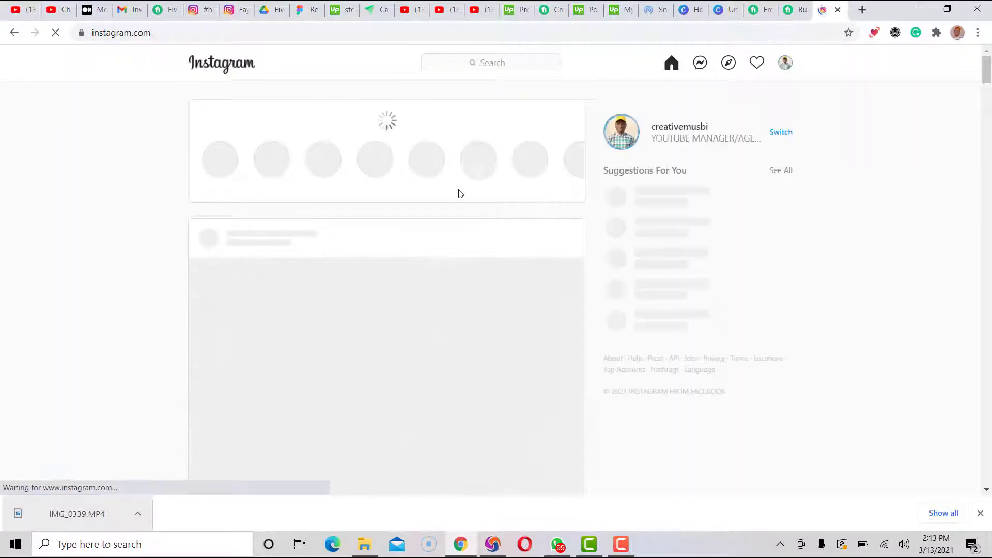
Step: Search Instagram for "headshot" and open the #headshots hashtag page
click(495, 63)
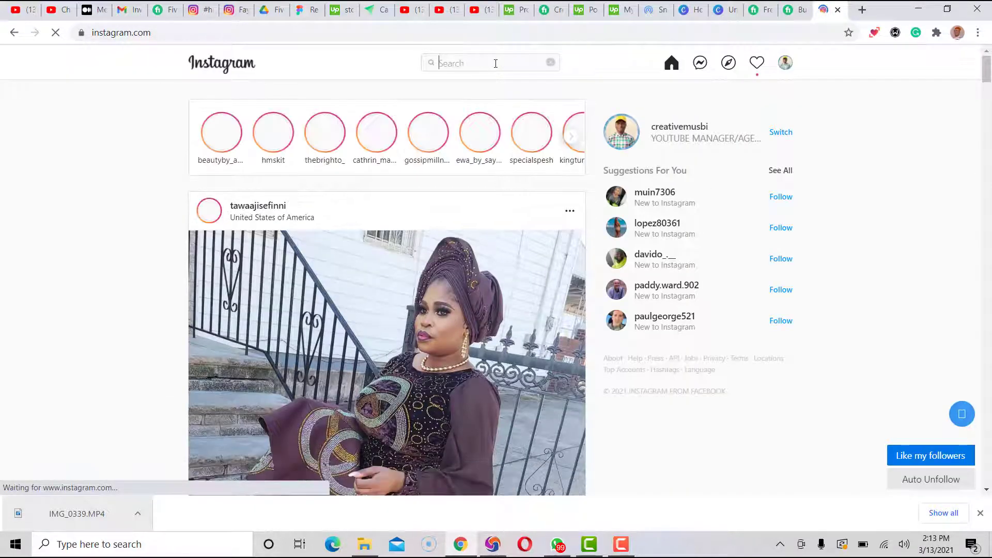
text(head)
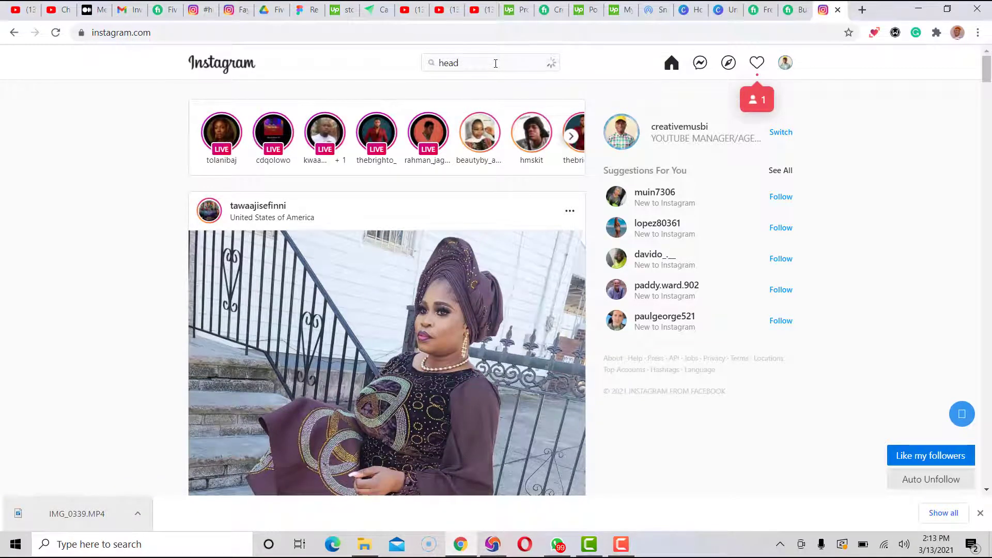
text(shot)
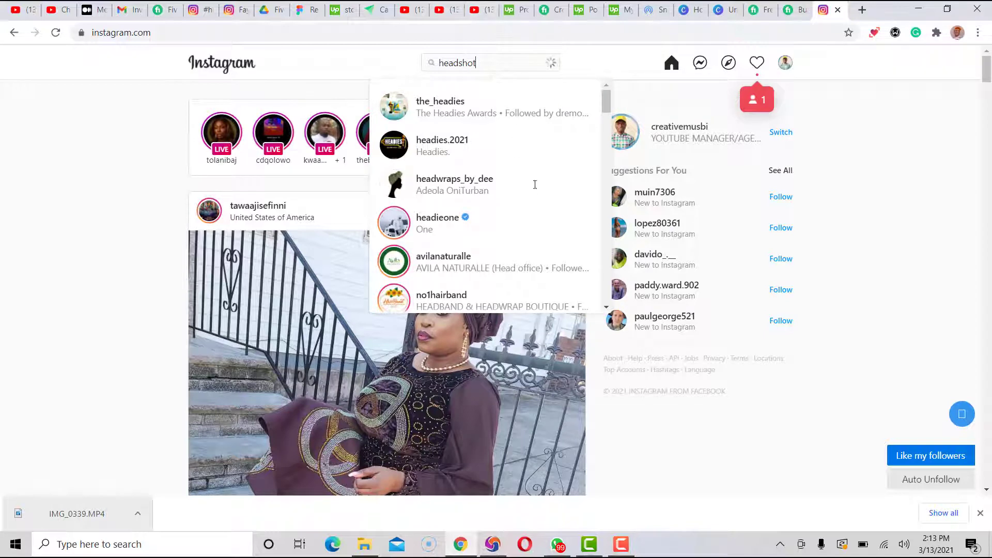
scroll(537, 191, down, 7)
scroll(545, 197, down, 3)
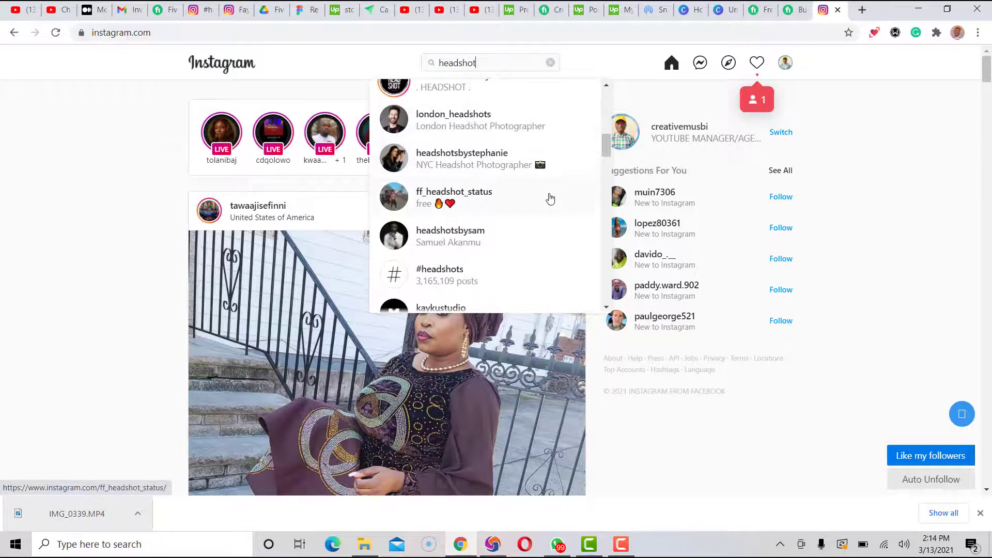
click(458, 216)
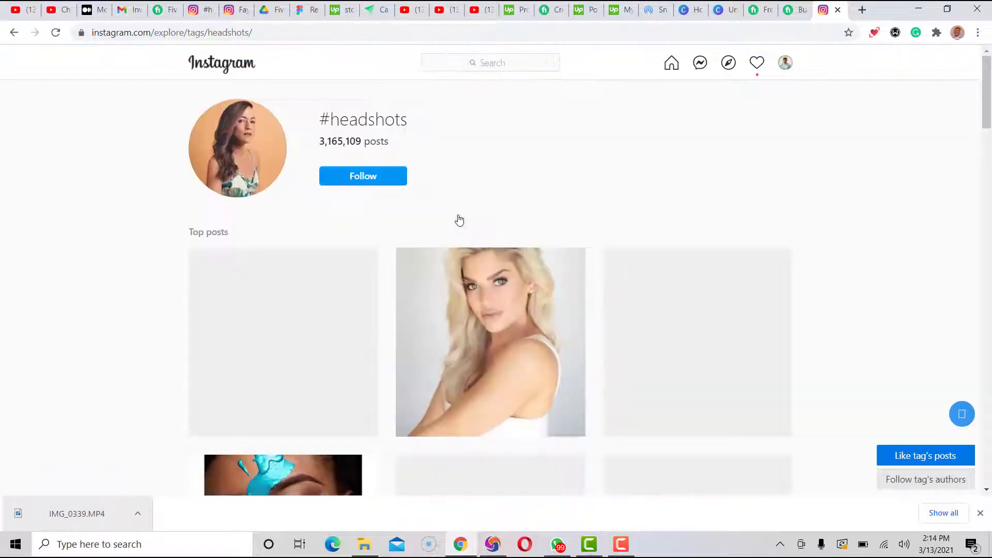
Step: Download the headshot of the smiling dark-haired woman in the green top and return to the Canva design
scroll(549, 244, down, 4)
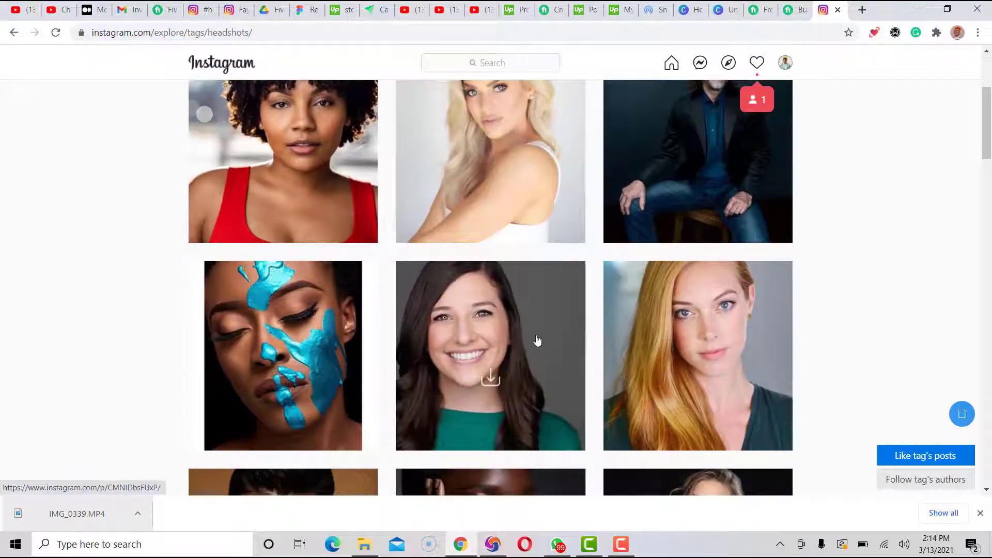
click(491, 381)
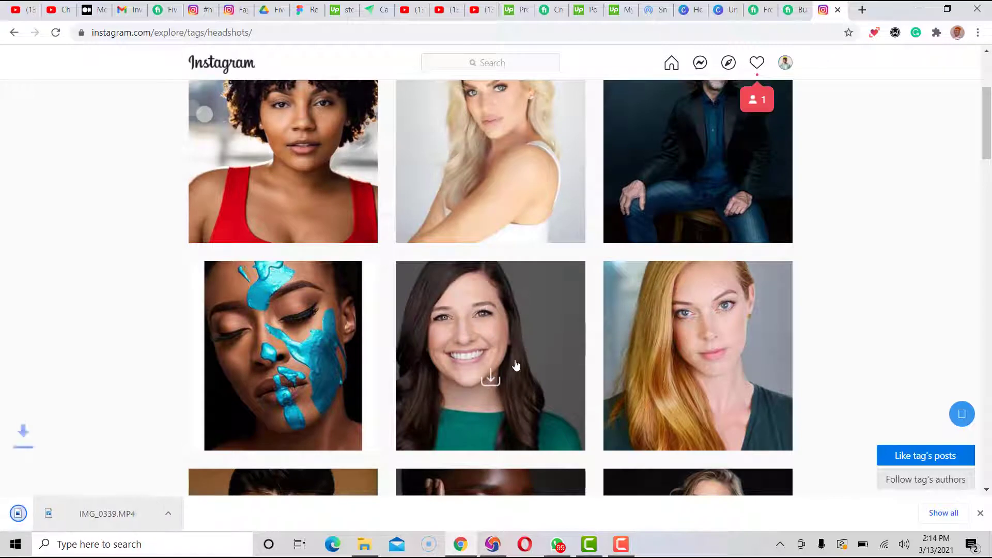
click(690, 10)
click(723, 9)
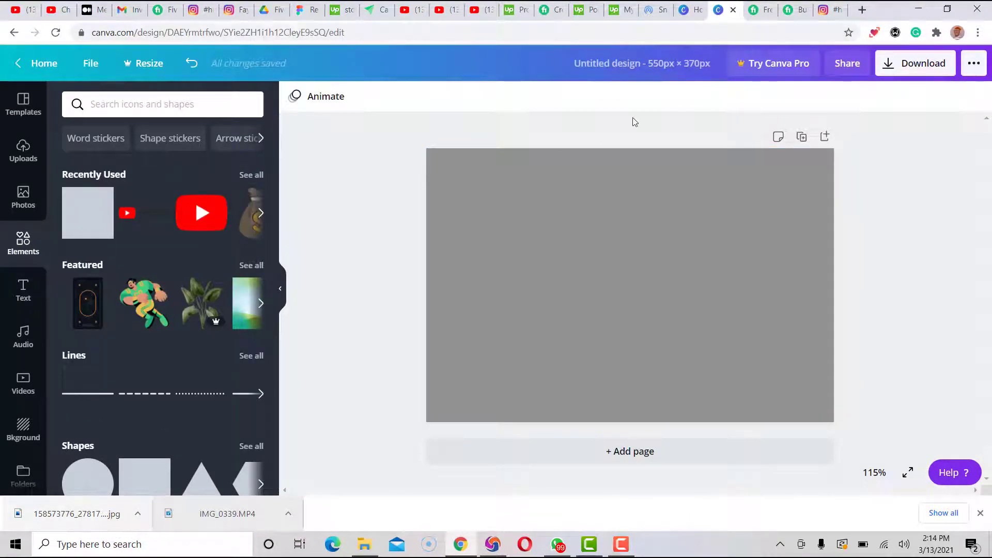
Step: Open remove.bg in a new tab and upload the downloaded headshot JPG for background removal
click(862, 10)
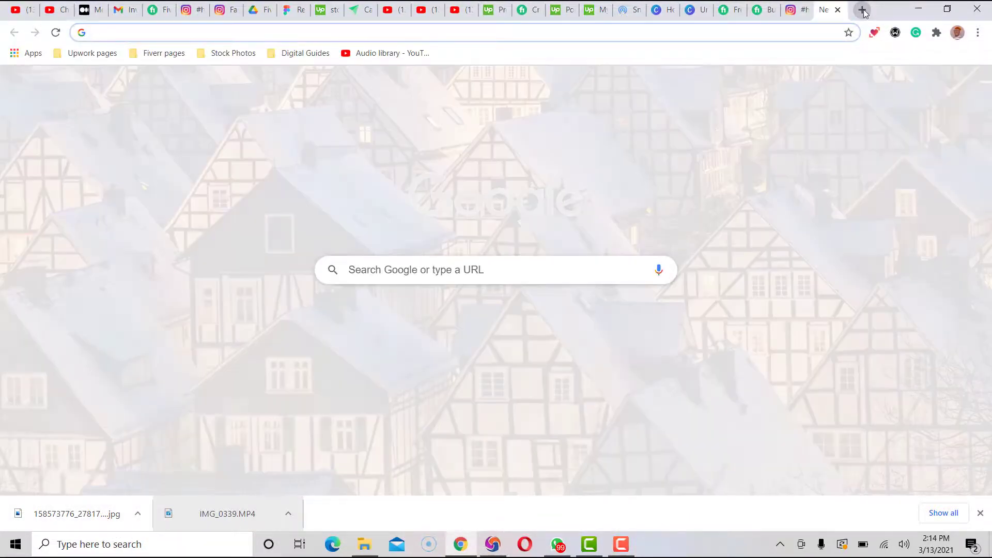
text(remove.bg)
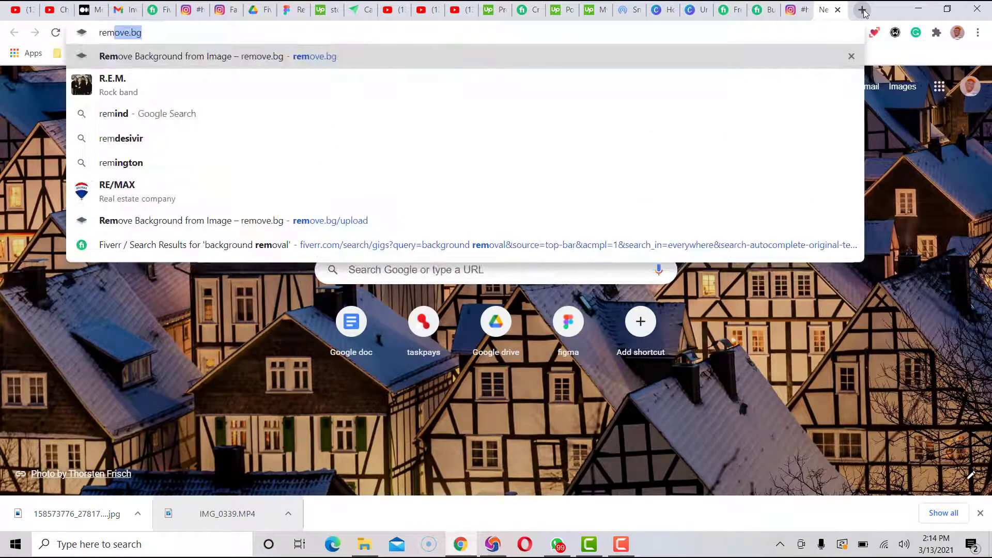
key(Right)
key(Return)
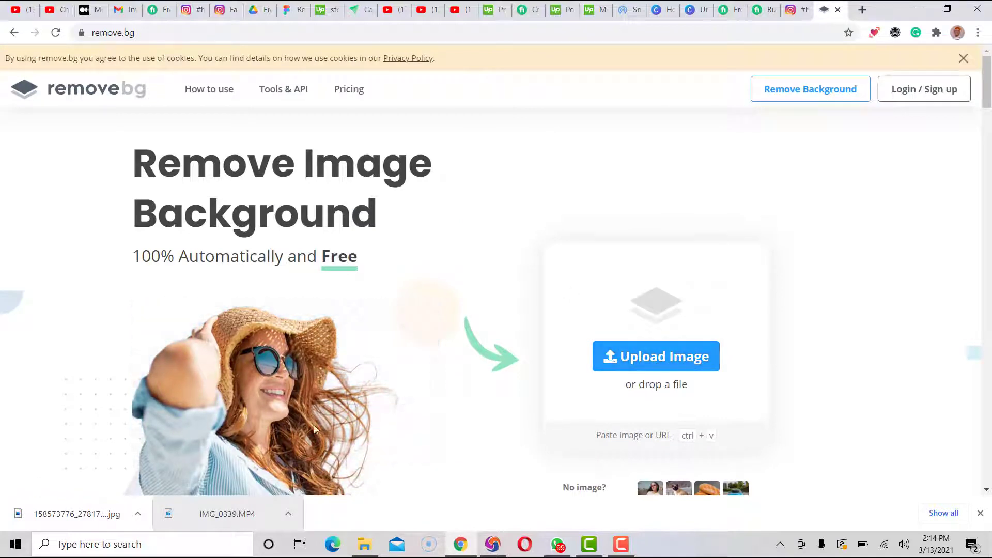
drag(57, 515, 650, 352)
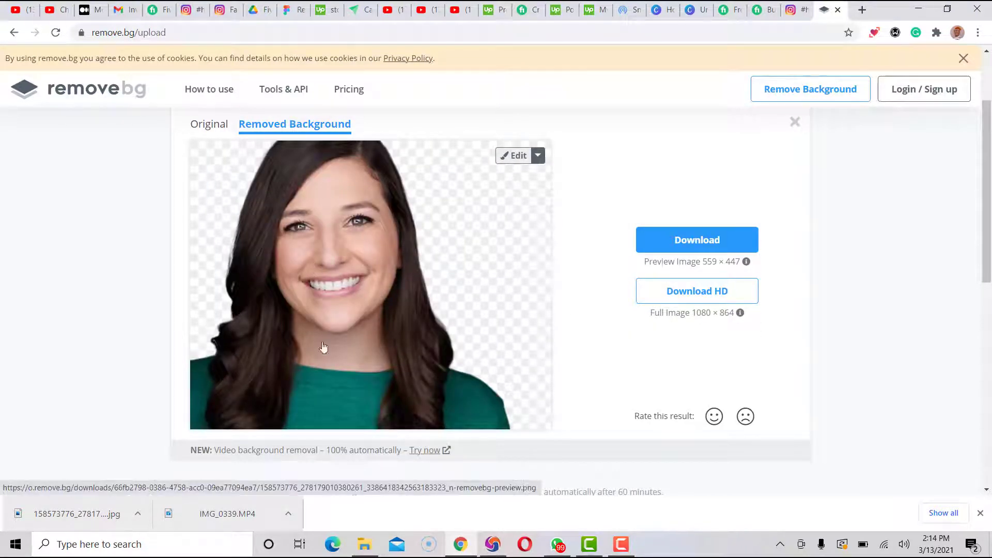
Step: Download the woman's background-free preview image from remove.bg and add the PNG to the Canva design
click(701, 251)
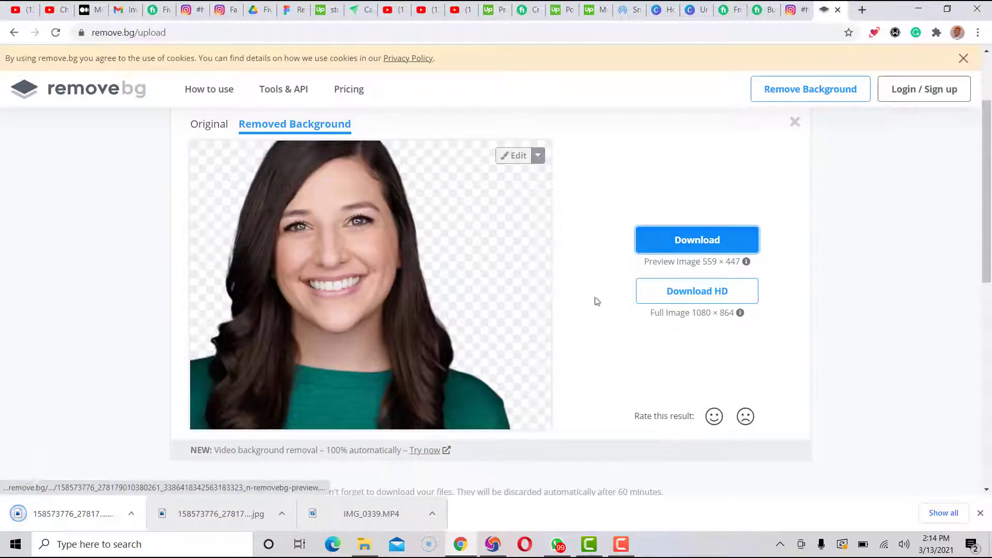
click(690, 11)
drag(72, 513, 592, 233)
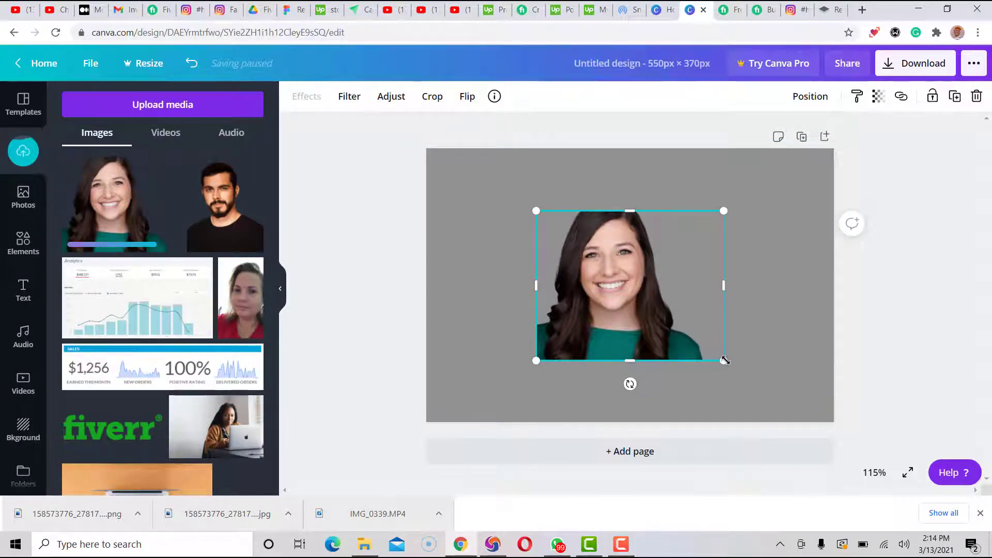
Step: Enlarge the woman's headshot and place it in the design's lower-right corner
drag(728, 367, 729, 343)
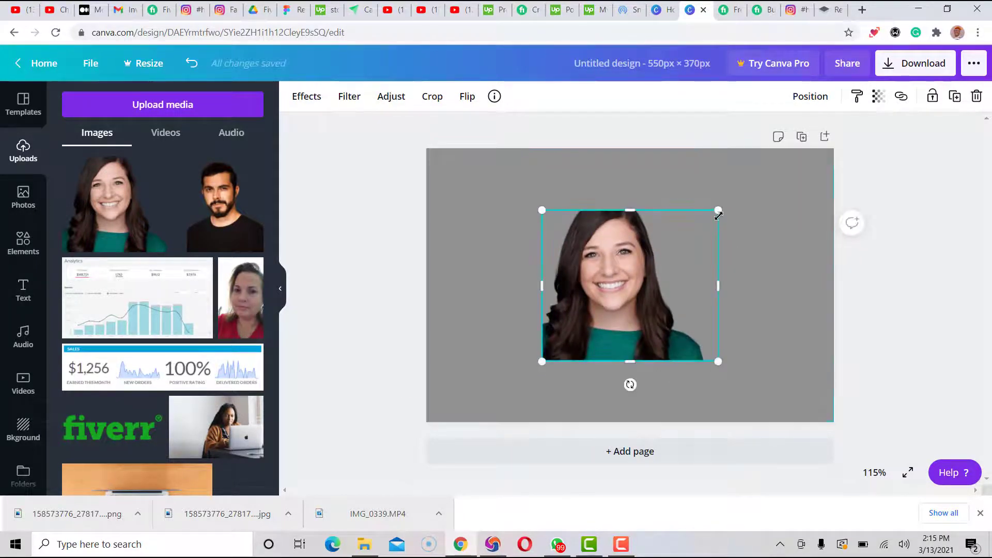
drag(718, 211, 733, 188)
drag(687, 344, 787, 379)
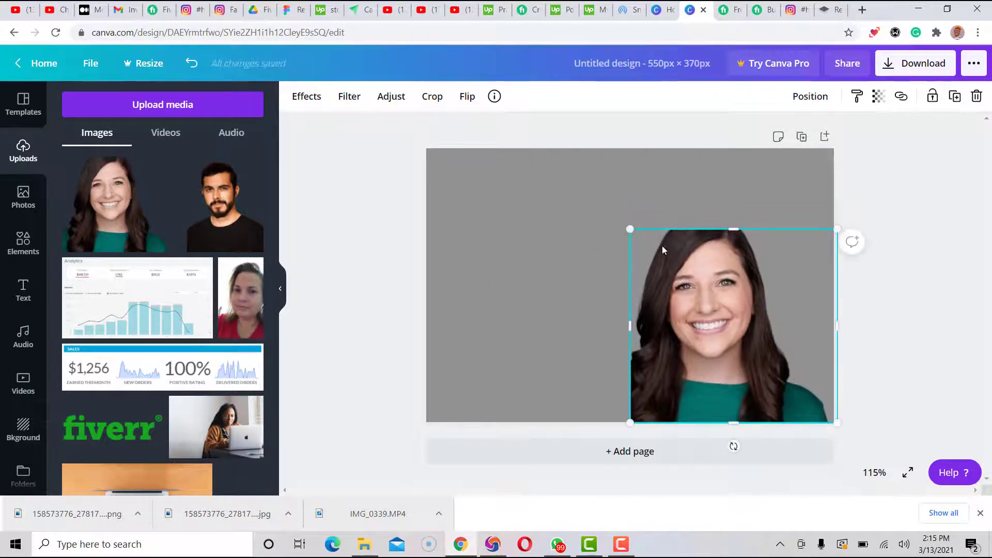
drag(629, 229, 630, 182)
drag(705, 292, 713, 297)
click(547, 227)
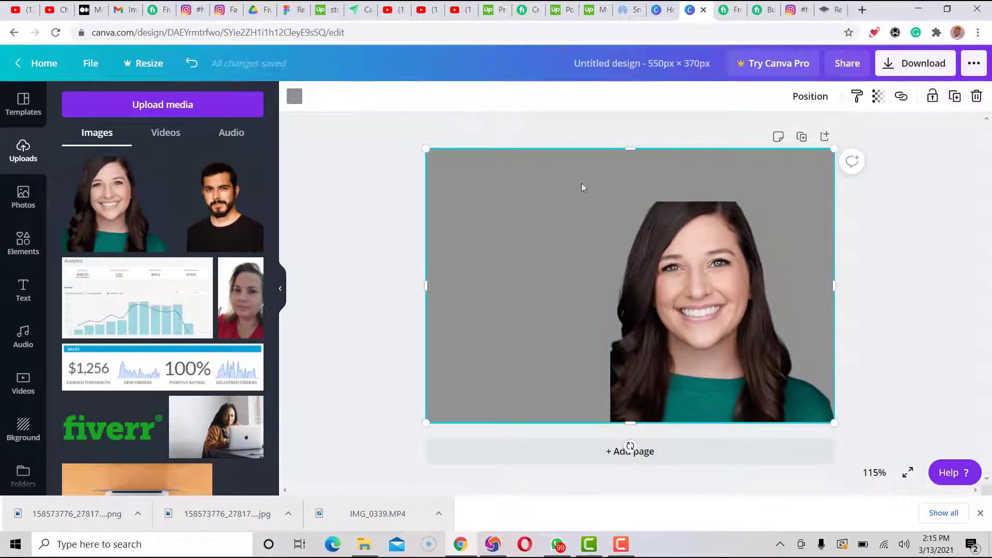
Step: Replace the woman's headshot in the design with the uploaded cutout of the bearded man in black
click(671, 299)
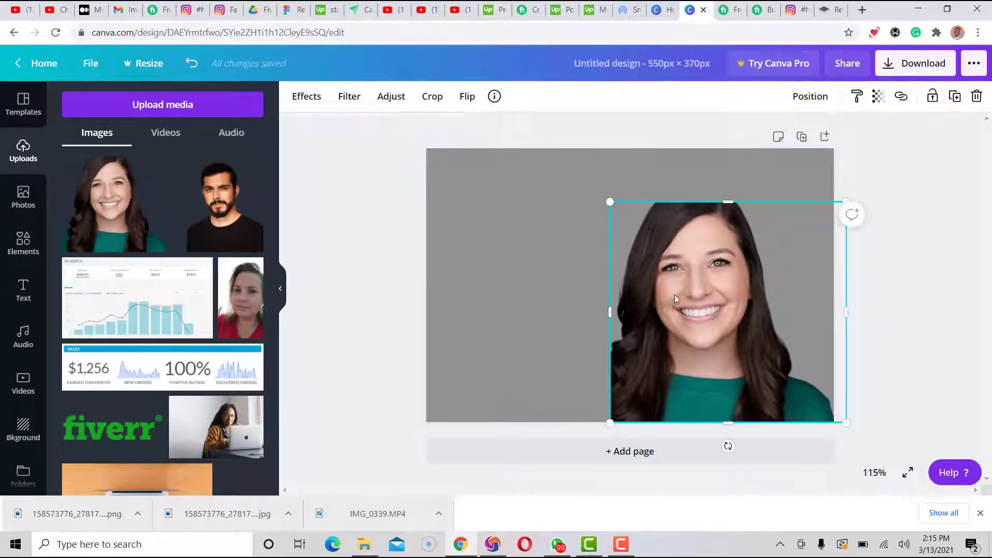
key(Delete)
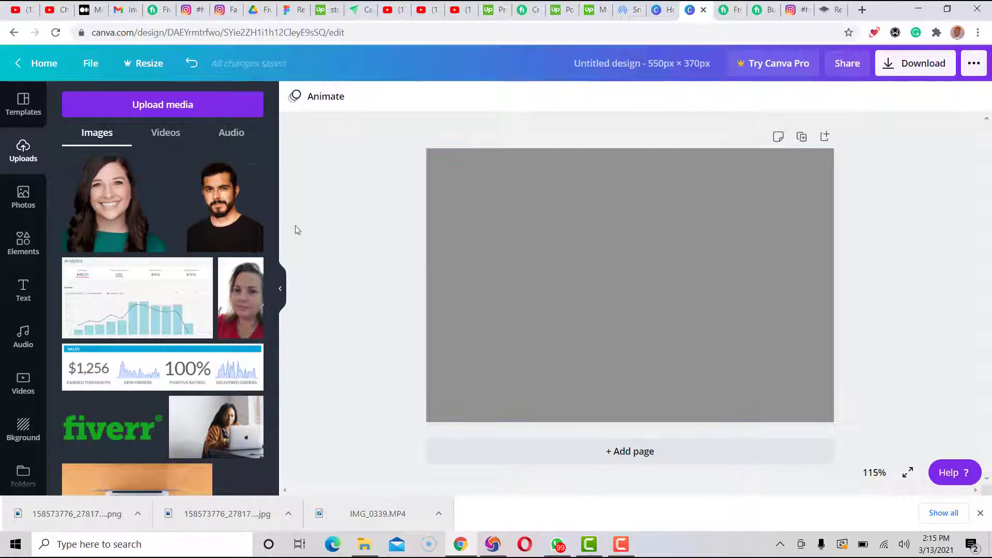
click(223, 215)
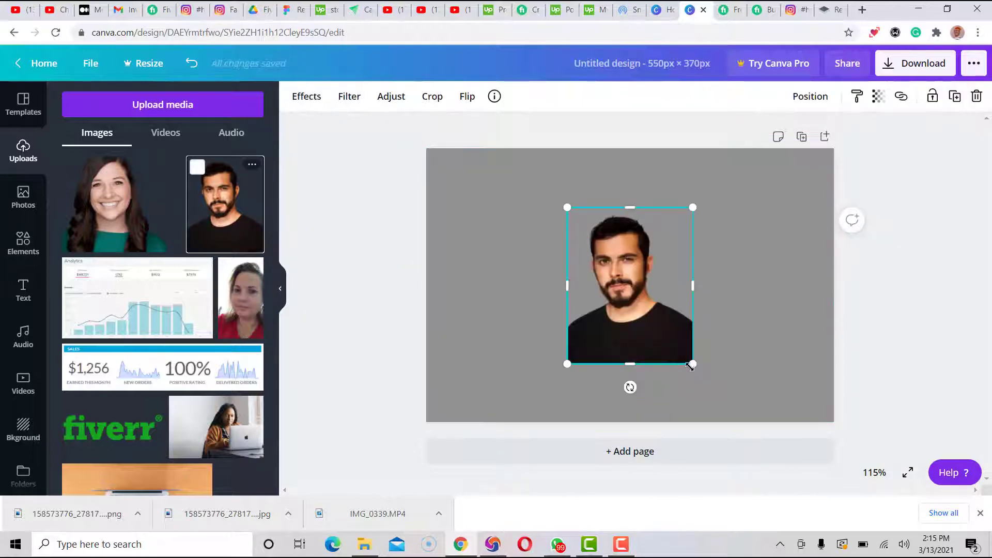
Step: Enlarge the man's headshot to about 300 x 368 px and move it against the design's right edge
drag(693, 366, 740, 422)
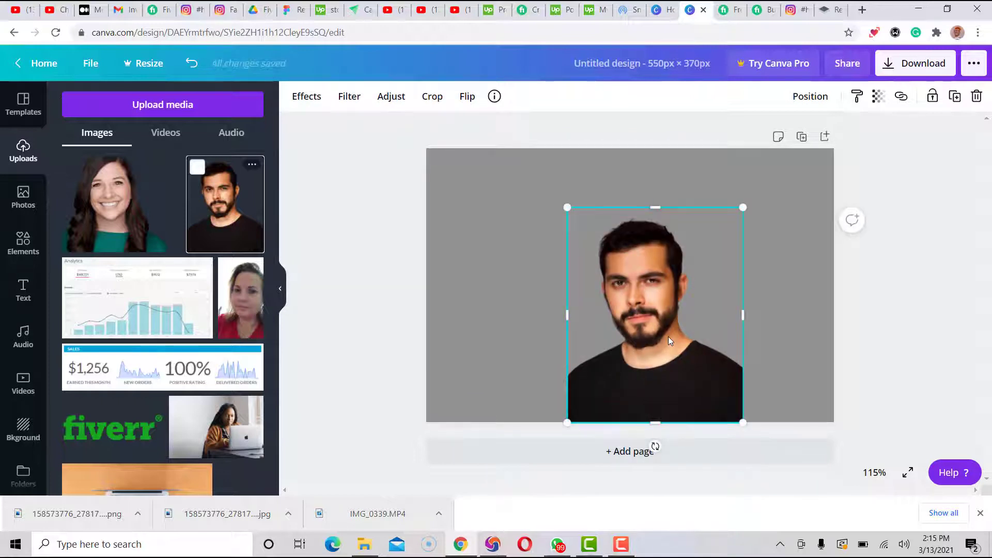
drag(677, 323, 669, 277)
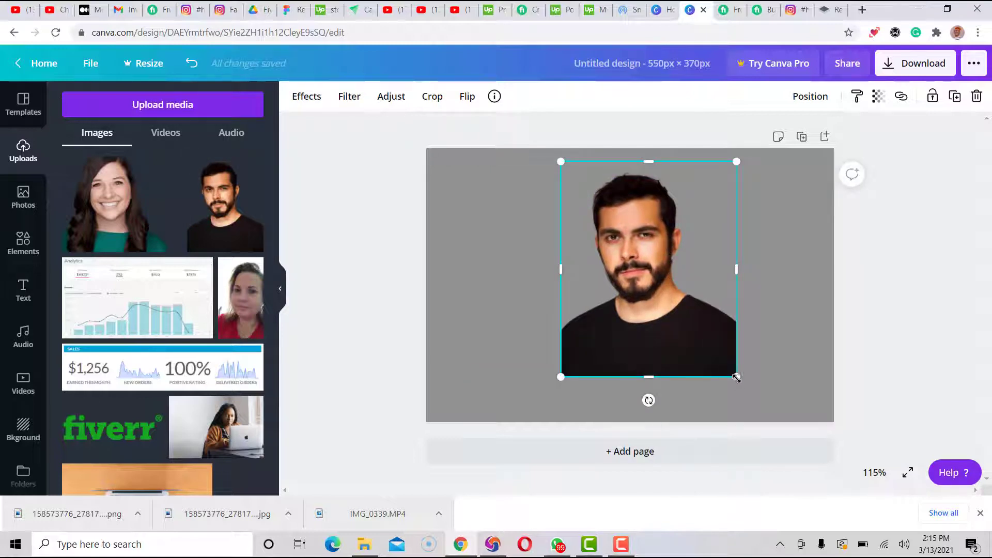
drag(737, 380, 759, 405)
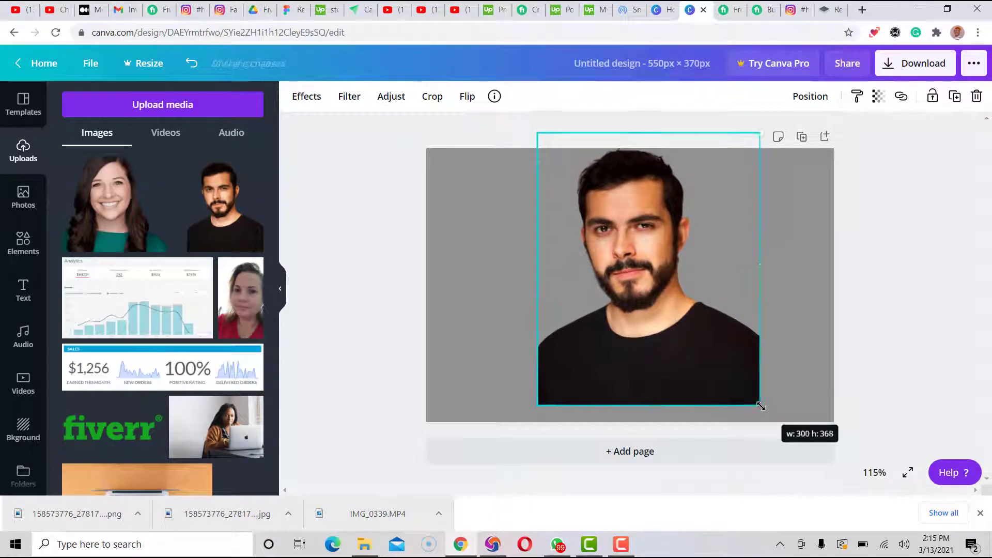
drag(714, 343, 758, 347)
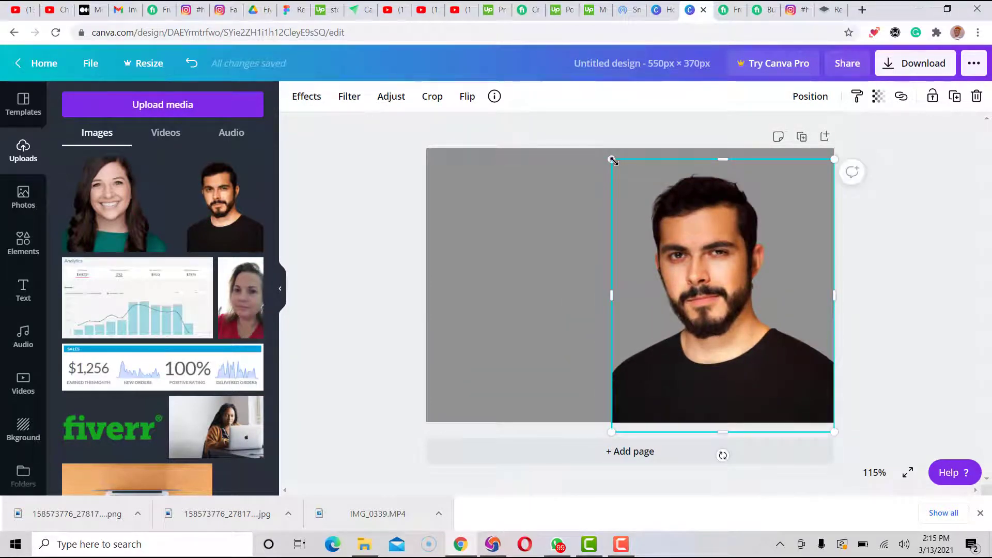
Step: Fine-tune the man's headshot so his hair sits just inside the canvas's top edge and his shoulders fill the lower-right corner
drag(611, 160, 603, 145)
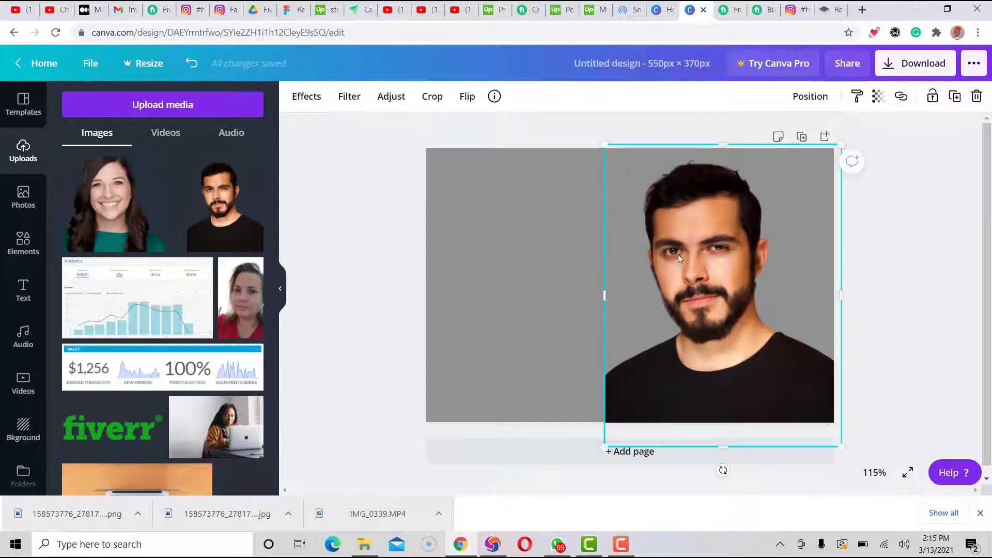
drag(691, 290, 684, 265)
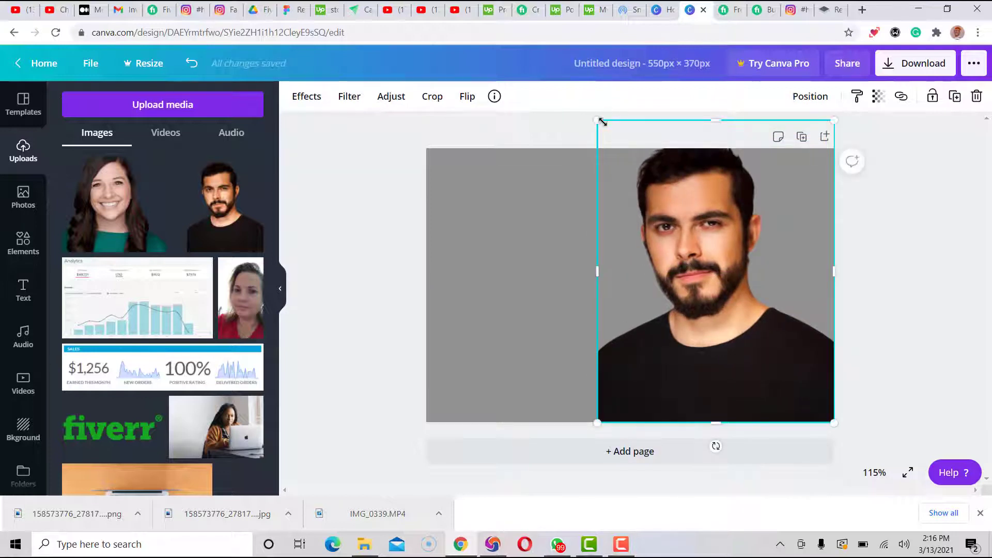
drag(598, 120, 619, 142)
drag(694, 256, 714, 272)
drag(636, 163, 636, 144)
click(542, 235)
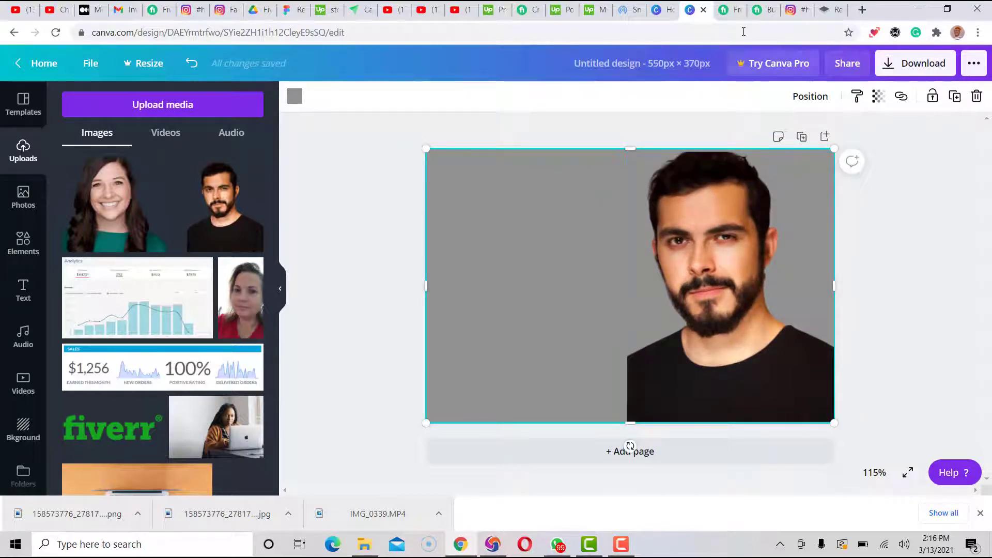
Step: Check the Shopify dropshipping gig covers in the open Fiverr tabs for reference and return to the Canva design
click(760, 9)
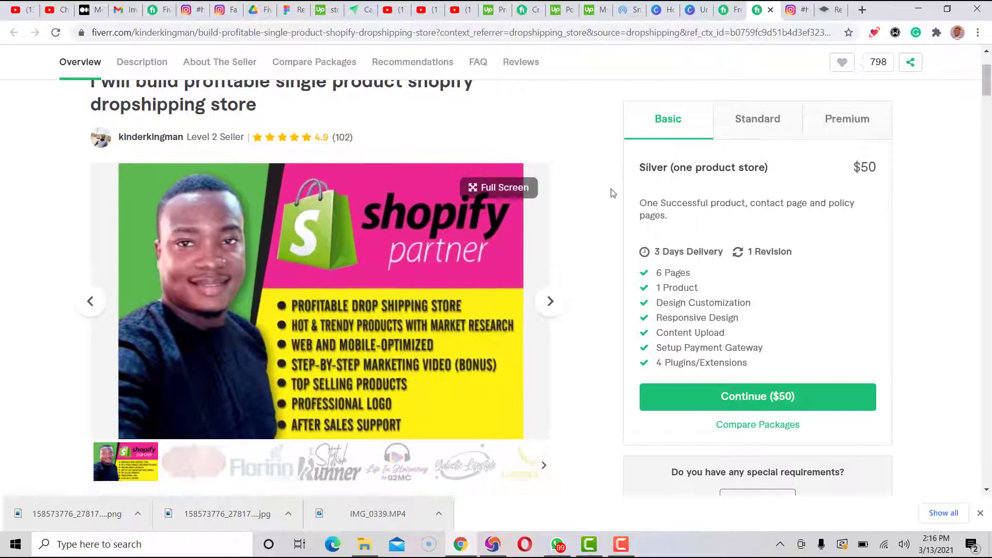
click(724, 12)
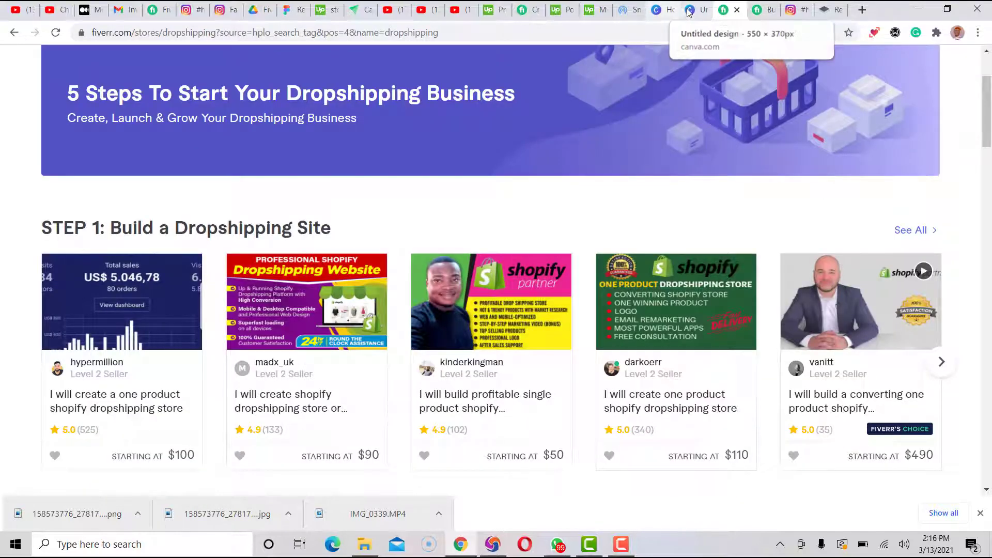
click(690, 9)
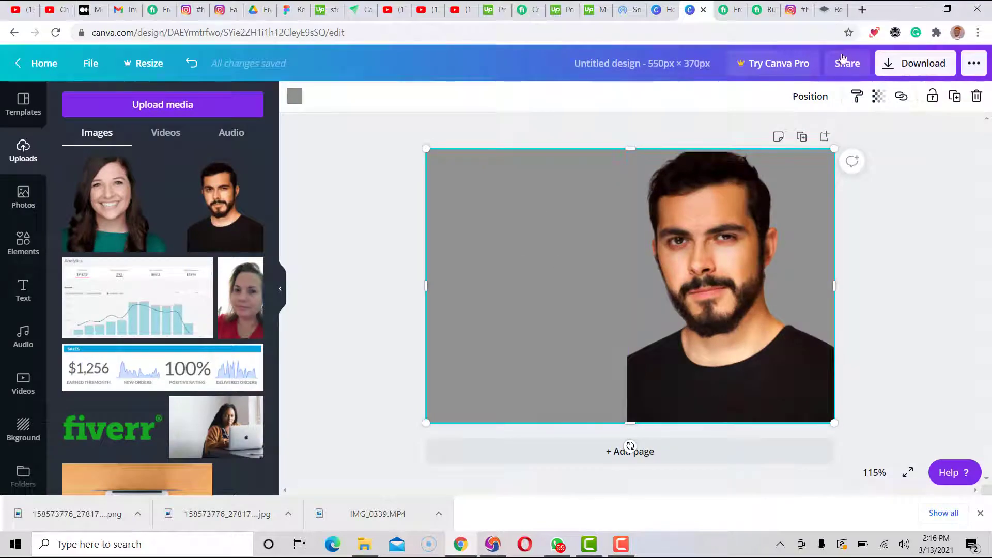
Step: Search Google in a new browser tab for "shopify partners logo png"
click(860, 10)
text(sh)
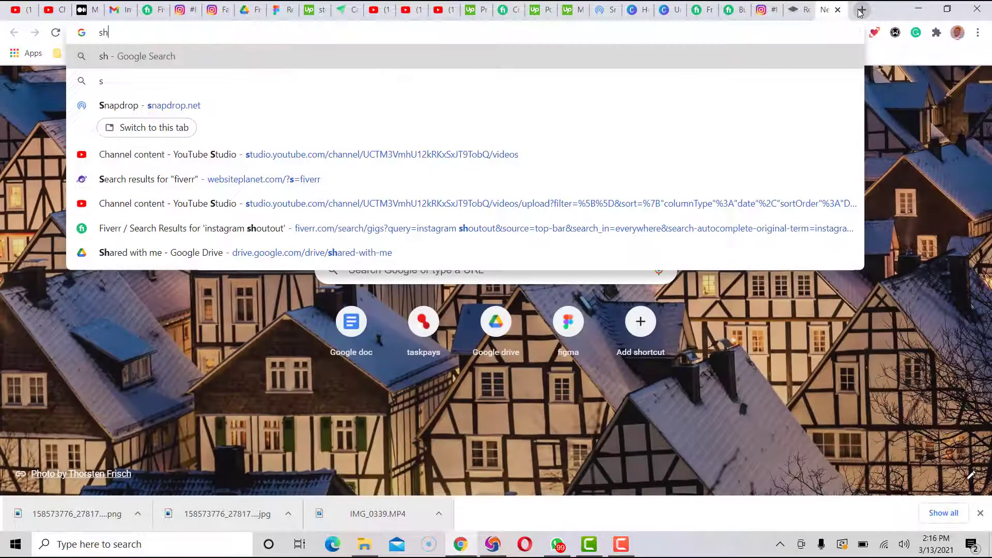
text(opify)
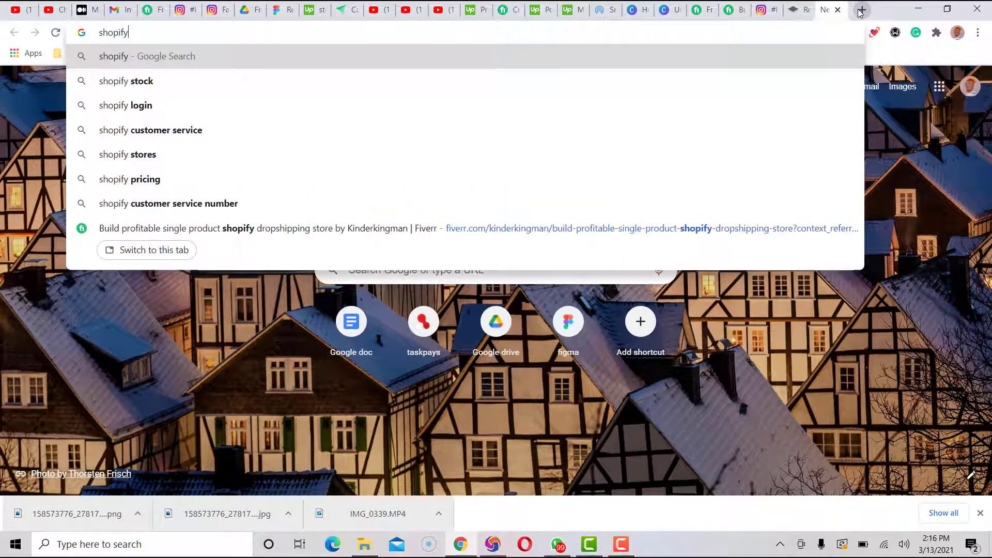
text( par)
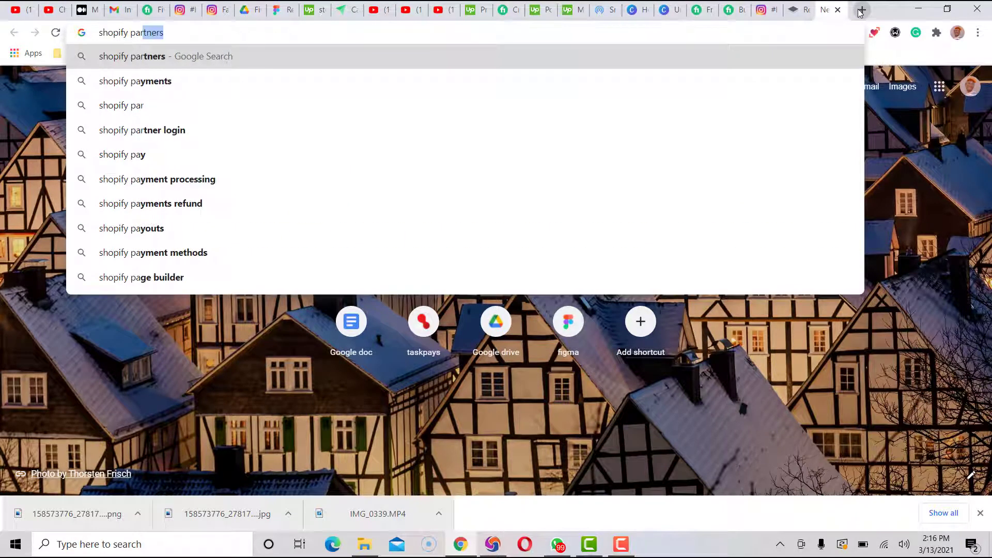
text(tners)
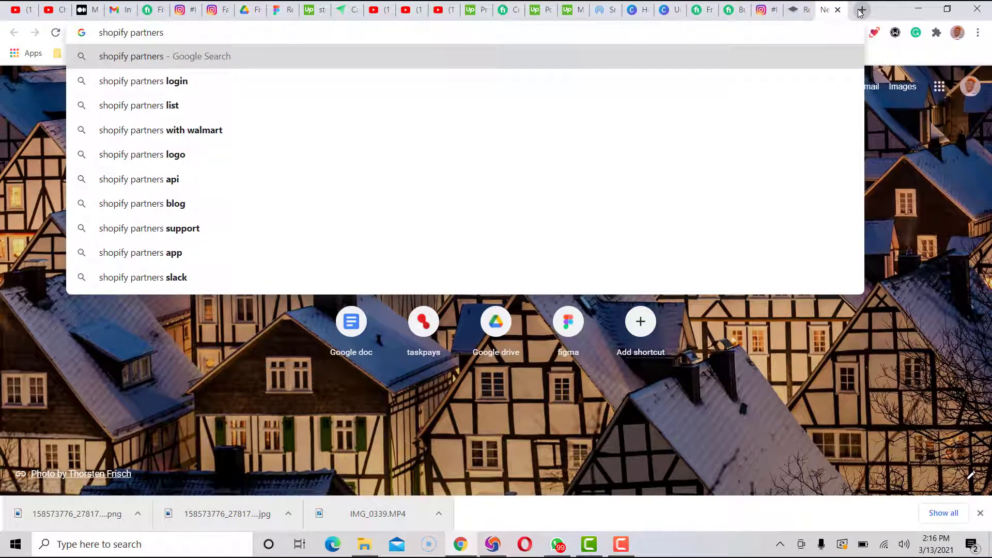
text( lgo)
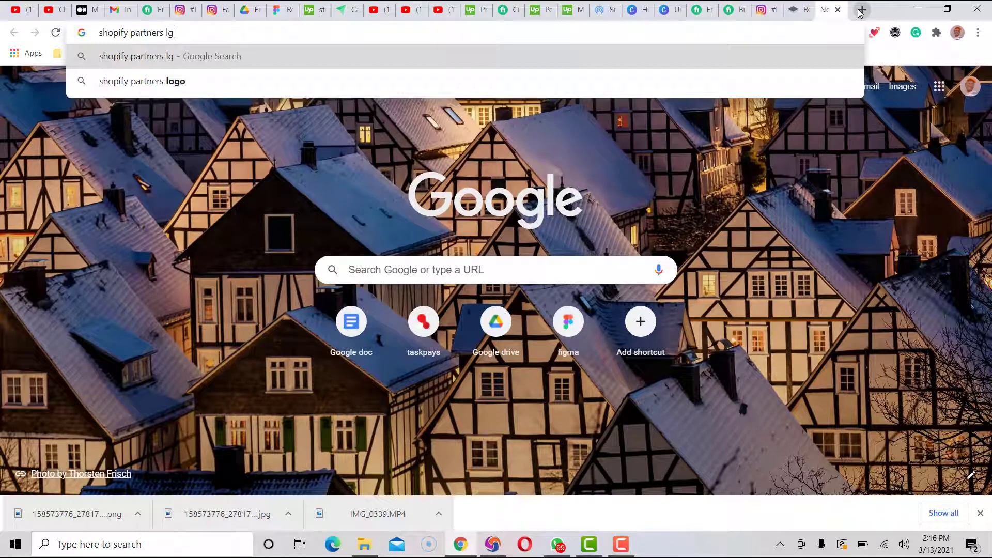
key(BackSpace)
key(BackSpace)
text(ogo)
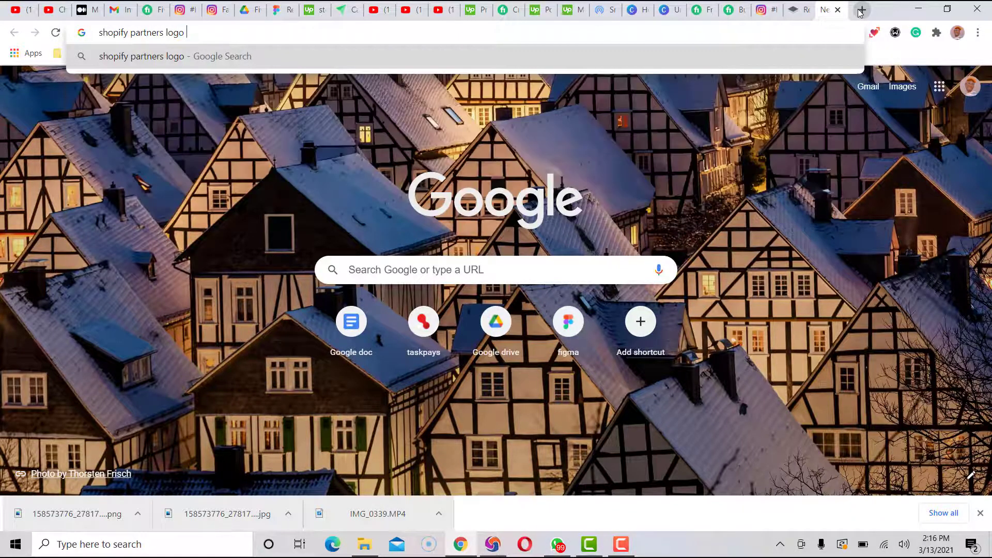
text( png)
key(Return)
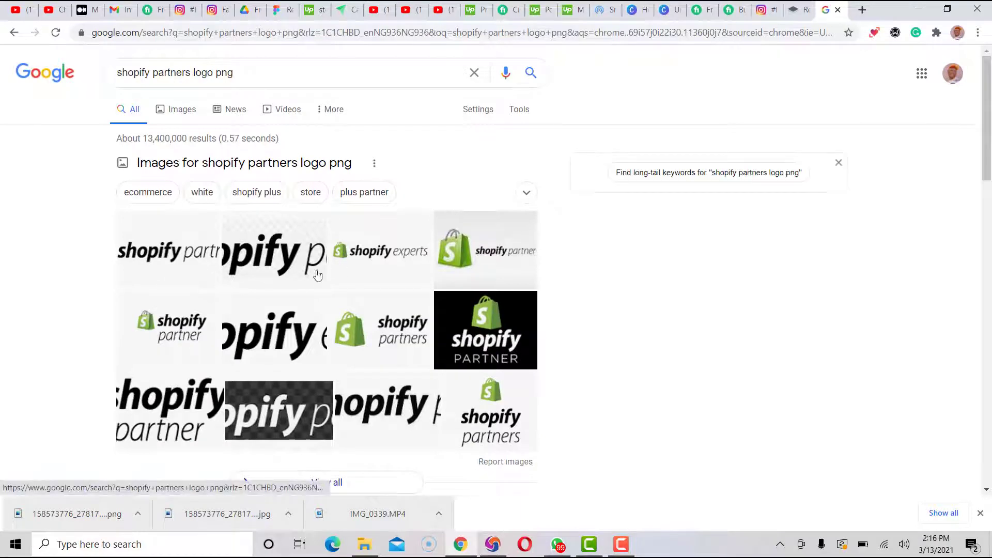
Step: Compare the Shopify partner logos in the image results and copy the transparent stacked "shopify partner" logo from UK website builders
click(398, 341)
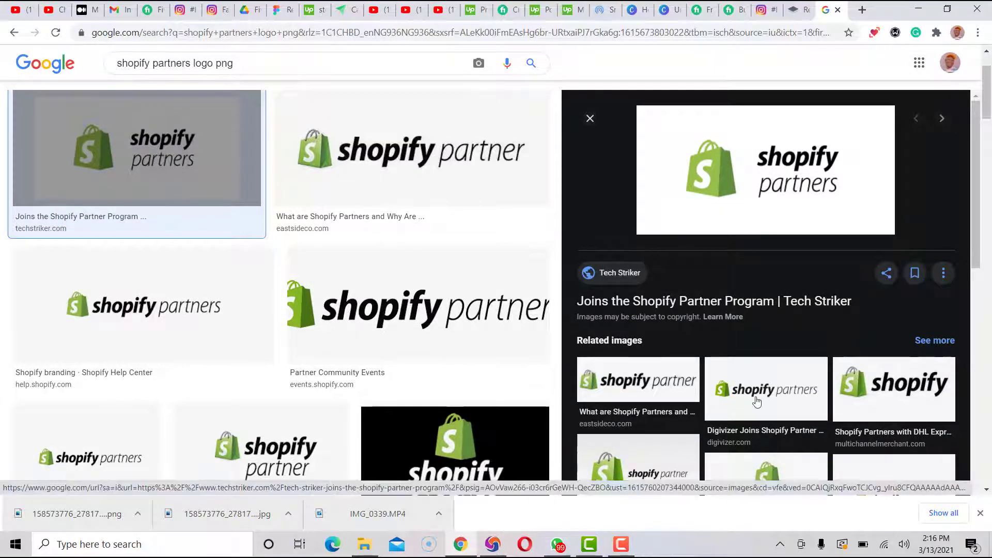
click(898, 395)
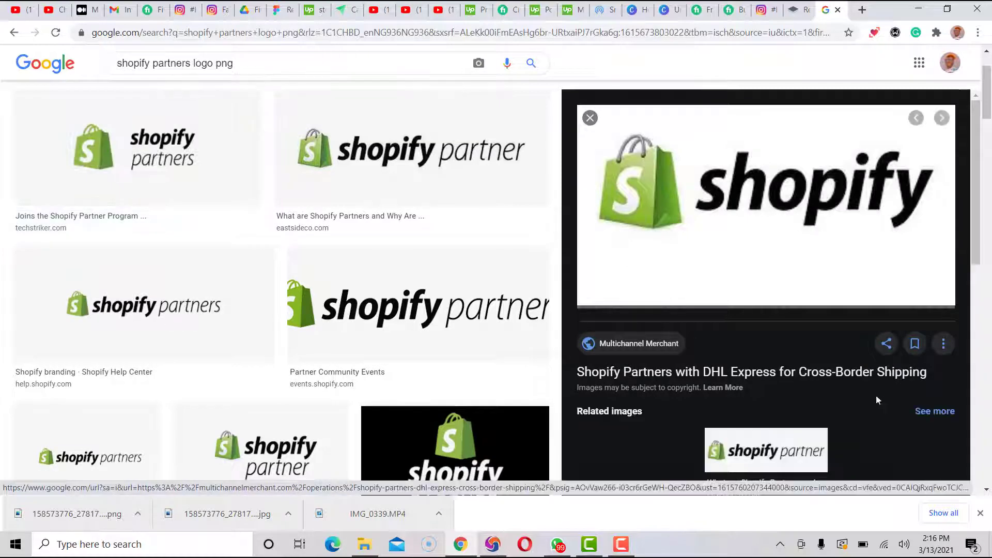
click(459, 156)
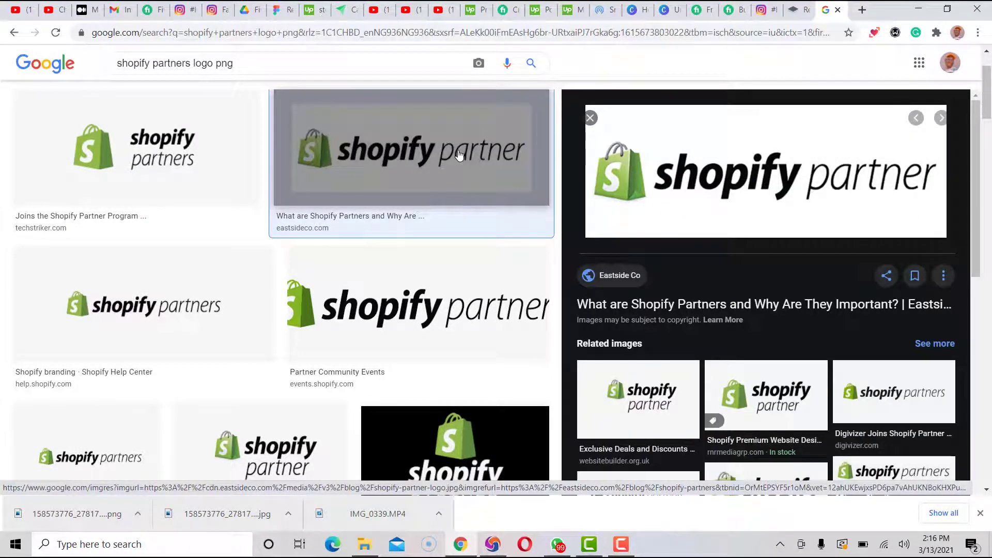
click(175, 175)
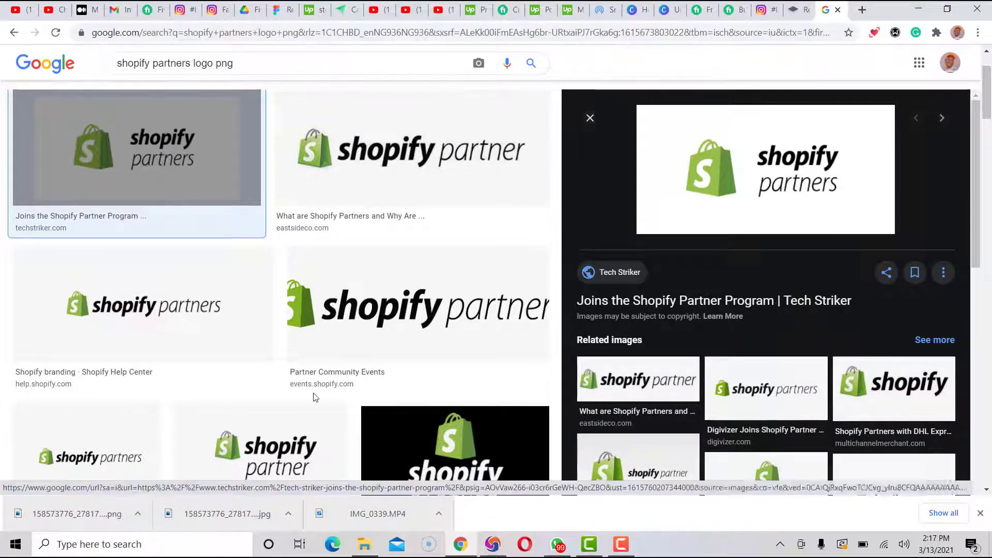
scroll(93, 266, down, 3)
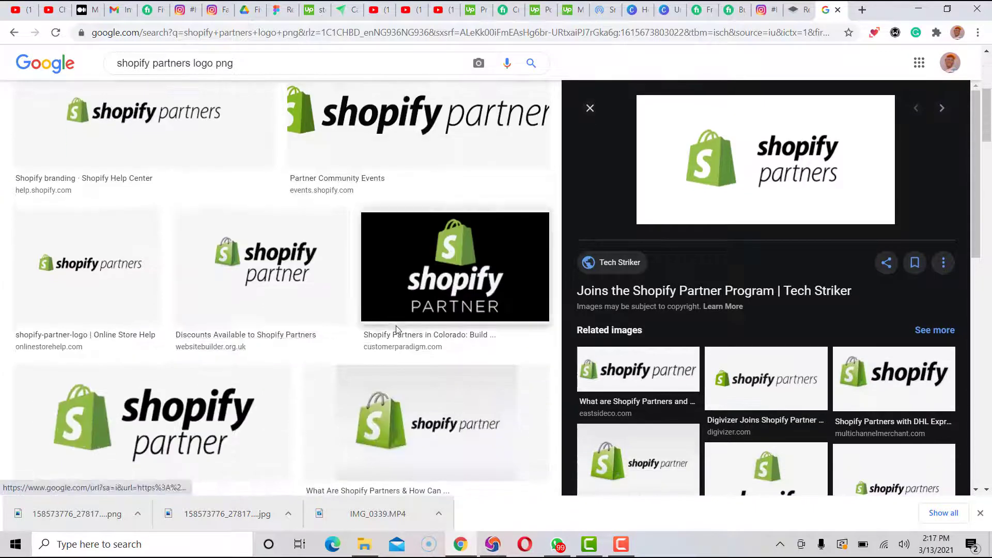
click(251, 283)
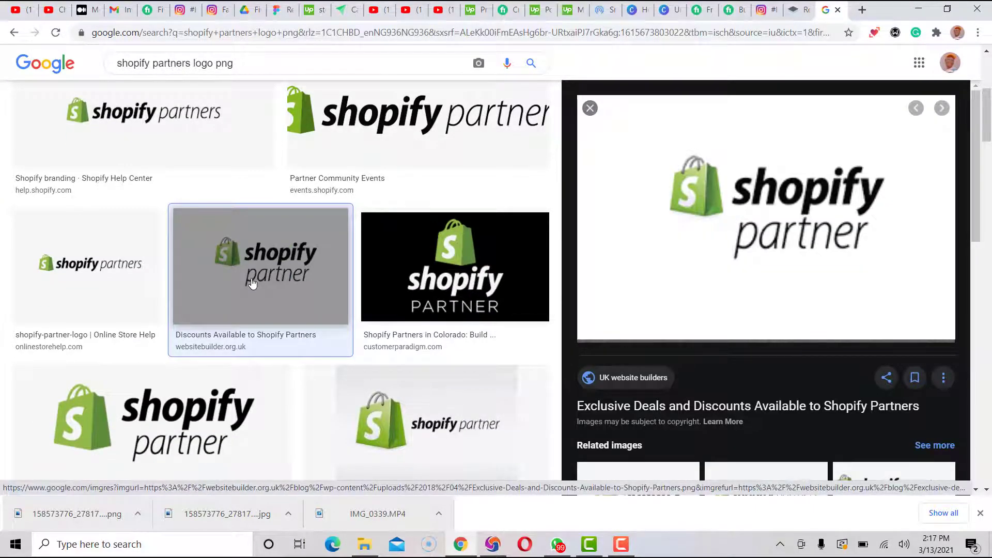
right_click(774, 178)
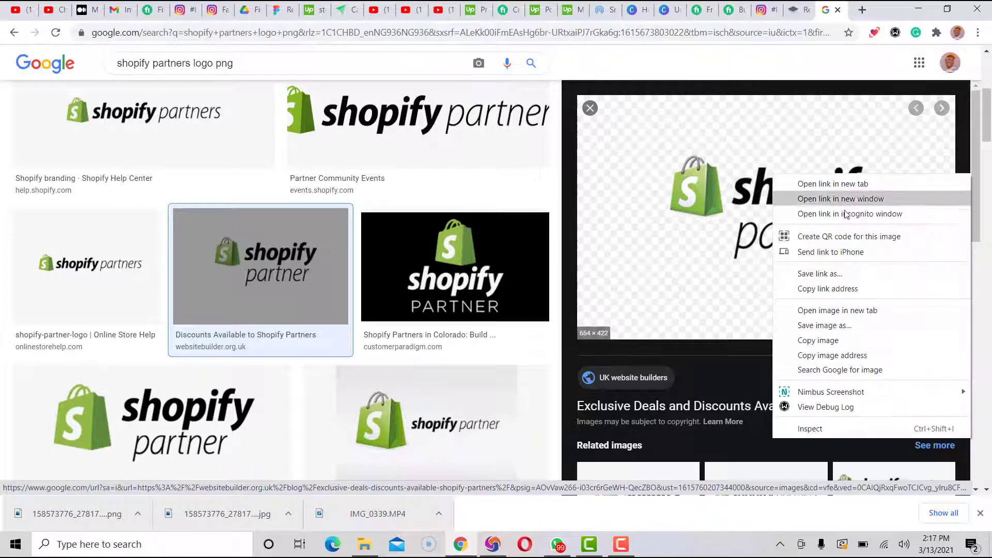
click(829, 343)
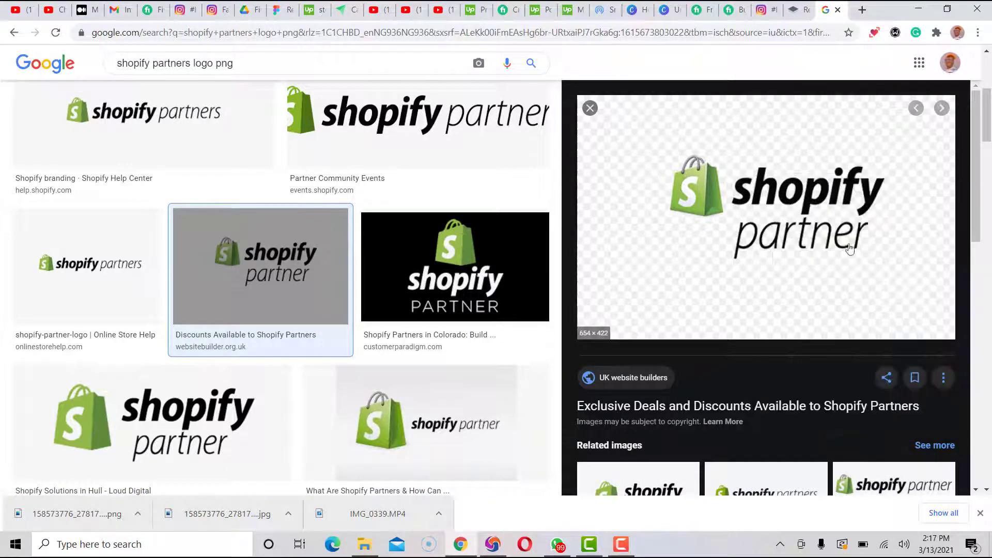
Step: Paste the copied Shopify partner logo into the Canva design and move it to the canvas's upper-left area
click(669, 10)
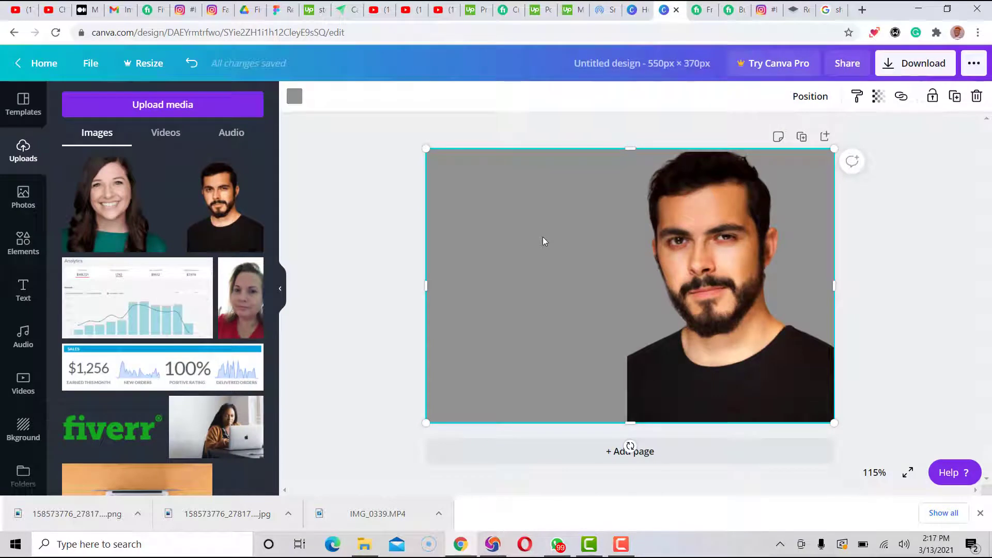
key(ctrl+v)
drag(623, 289, 565, 239)
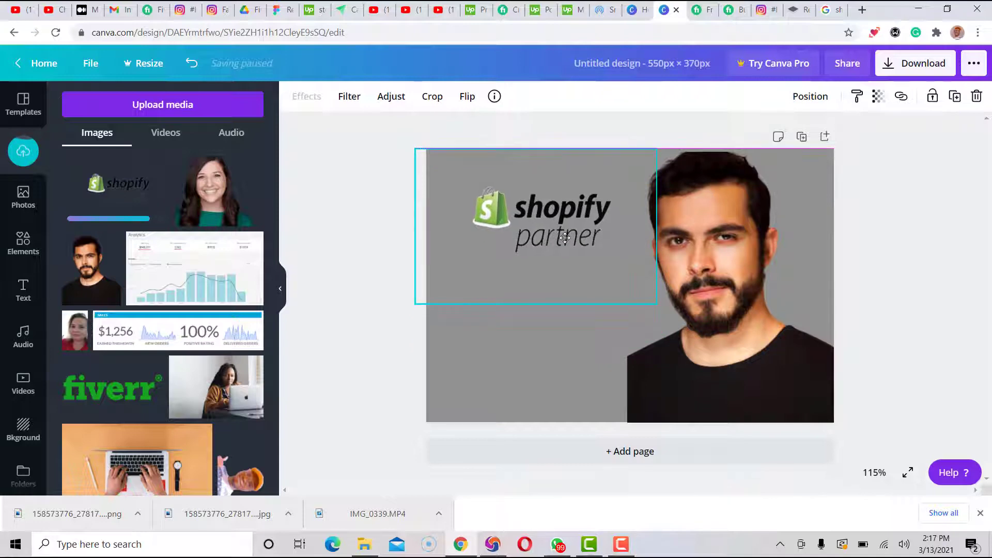
Step: Check the reference Fiverr gig cover and compare the related Shopify partner logos from RNR Digital Media and Serverion in the Google image results
click(480, 327)
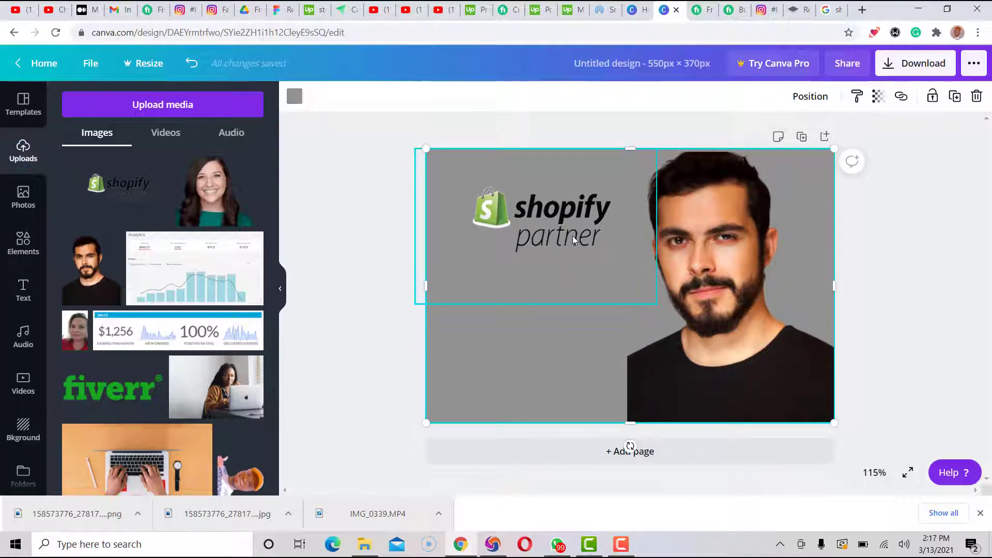
click(736, 10)
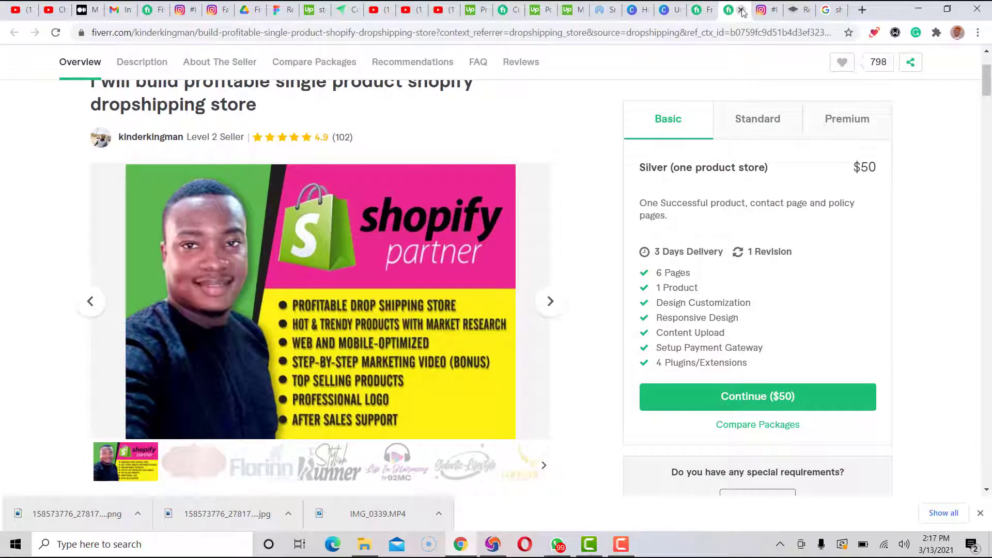
click(821, 13)
scroll(754, 293, down, 2)
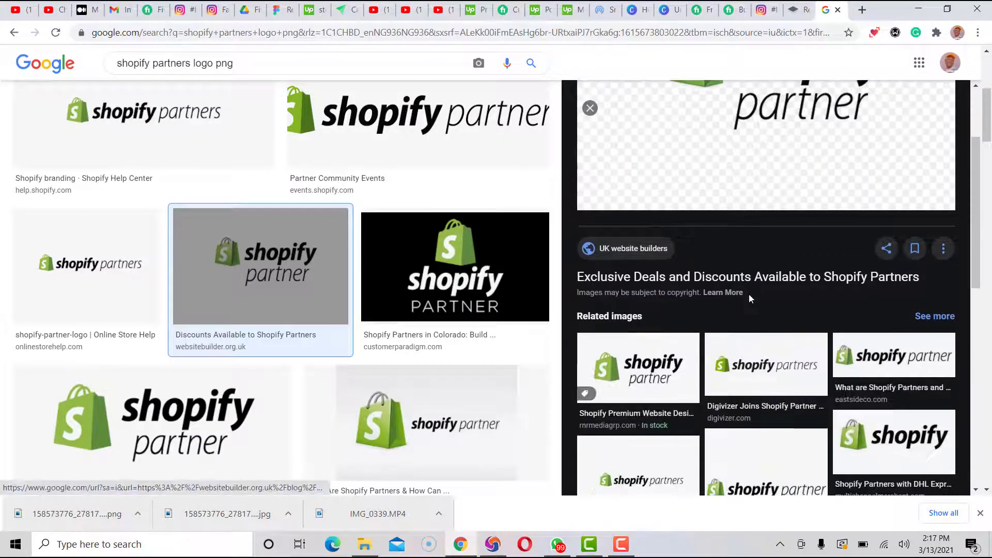
click(670, 370)
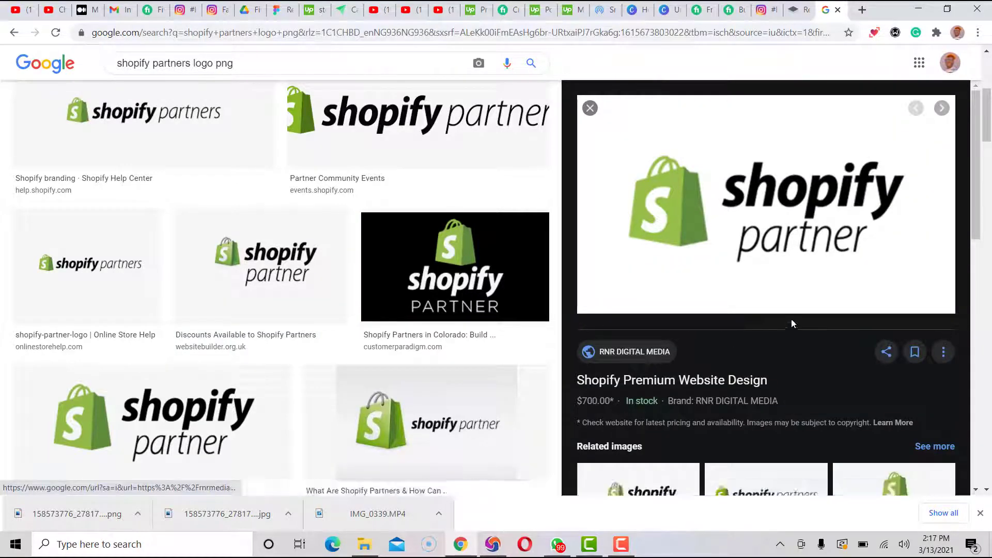
scroll(822, 341, down, 1)
scroll(822, 341, down, 3)
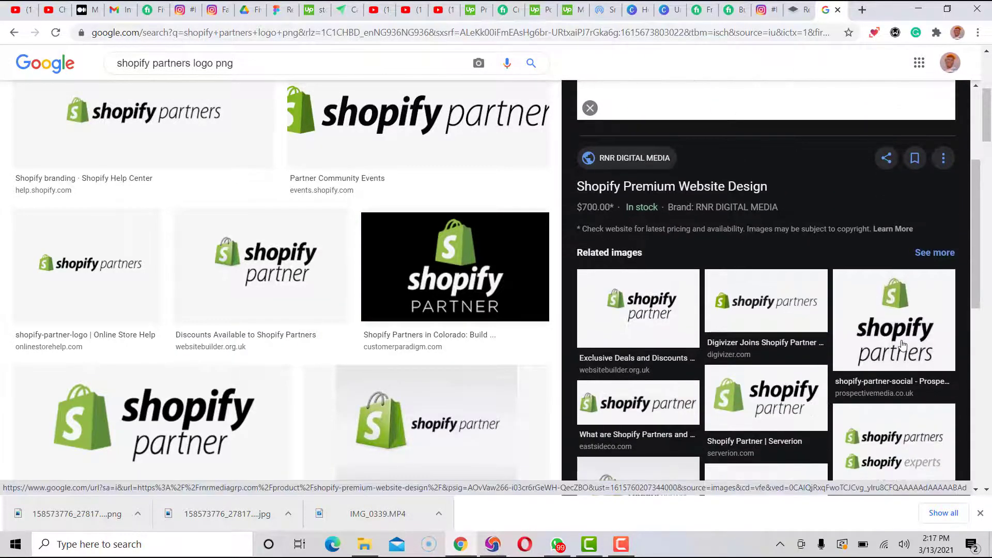
scroll(876, 364, down, 2)
click(770, 345)
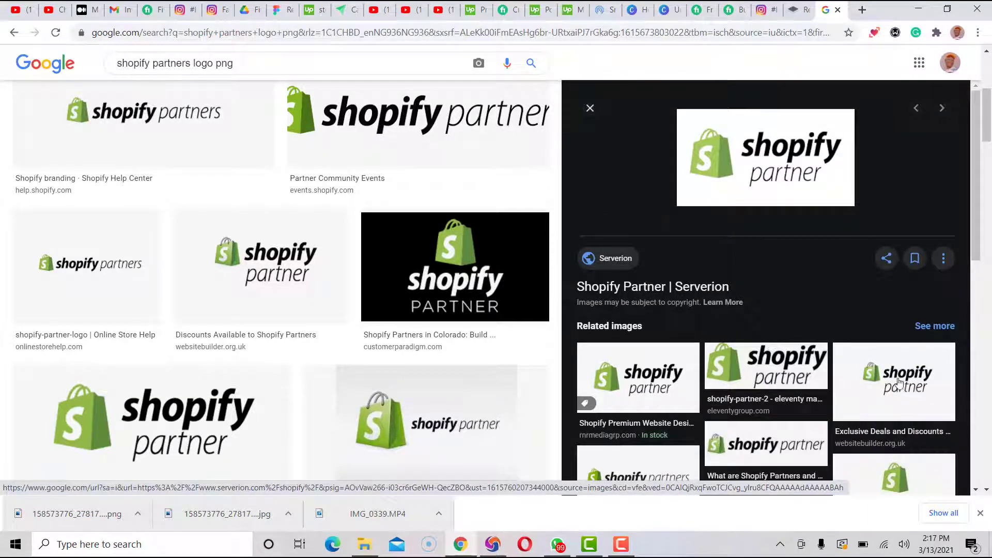
scroll(899, 384, down, 6)
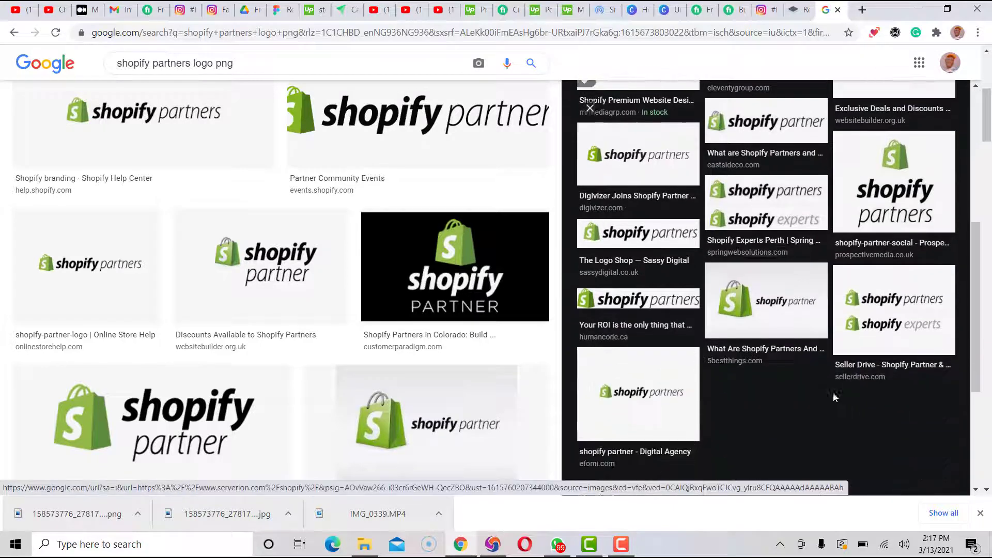
Step: Examine the horizontal "shopify partner" logo from 5 Best Things and look through its related images for alternatives
click(775, 318)
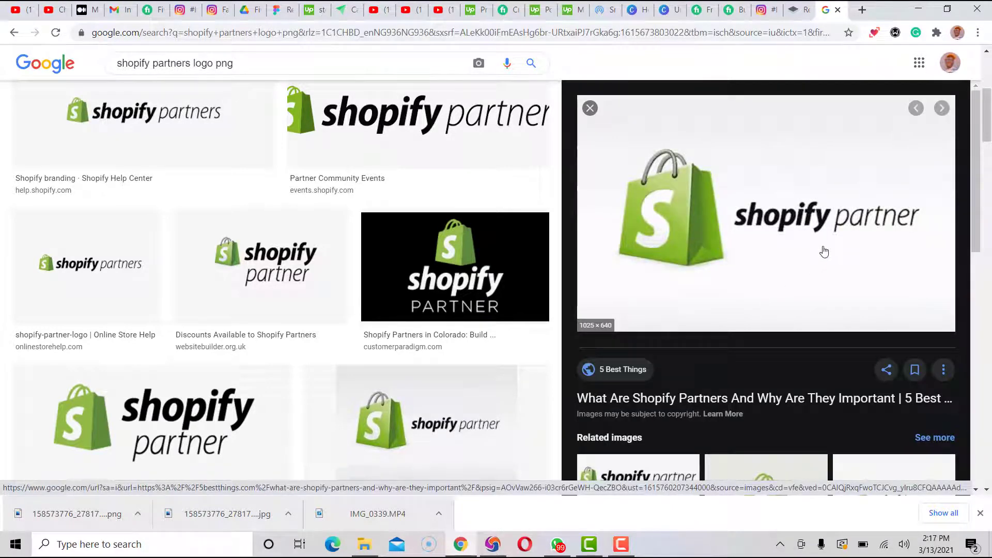
scroll(790, 328, down, 6)
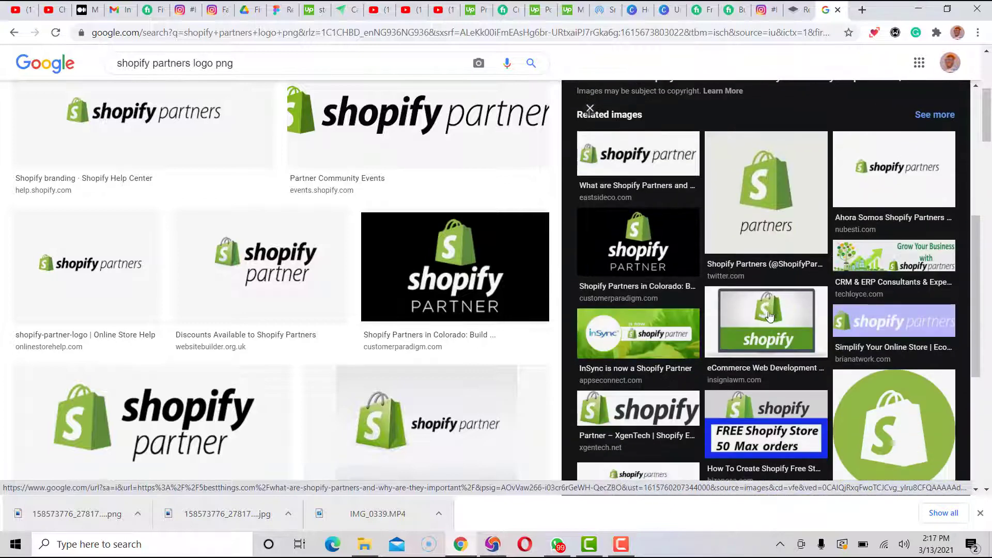
scroll(863, 346, down, 1)
scroll(864, 346, up, 8)
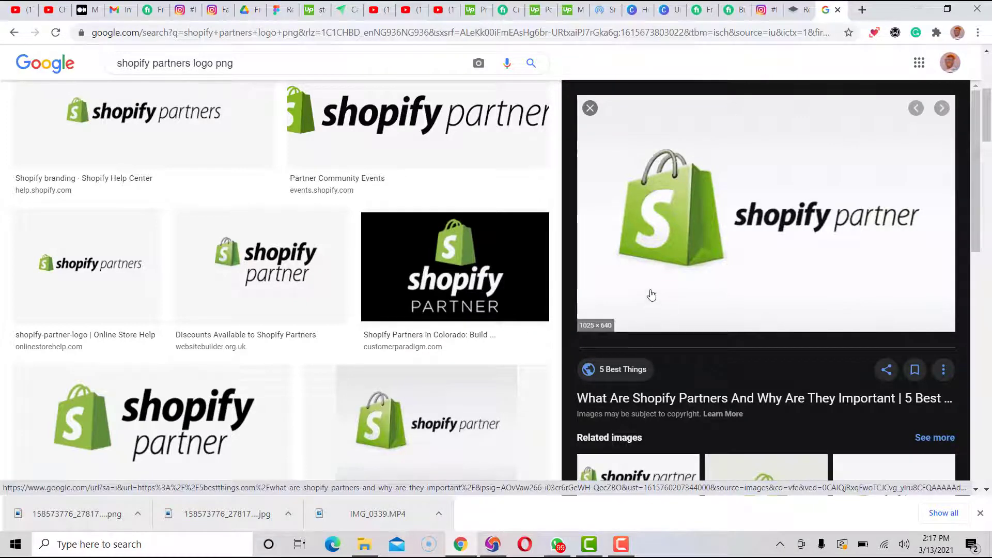
scroll(737, 333, down, 1)
scroll(737, 333, down, 1)
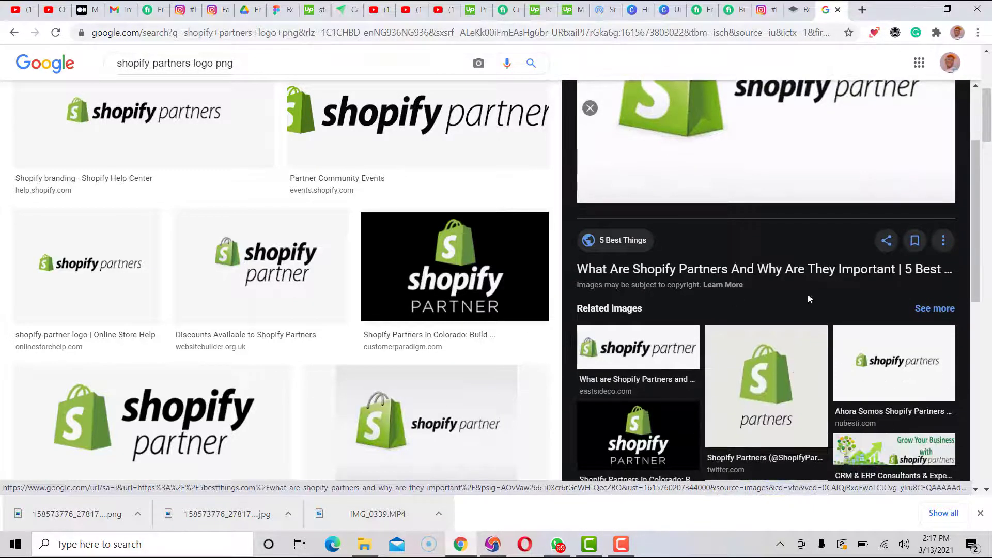
scroll(811, 310, up, 2)
scroll(513, 193, up, 5)
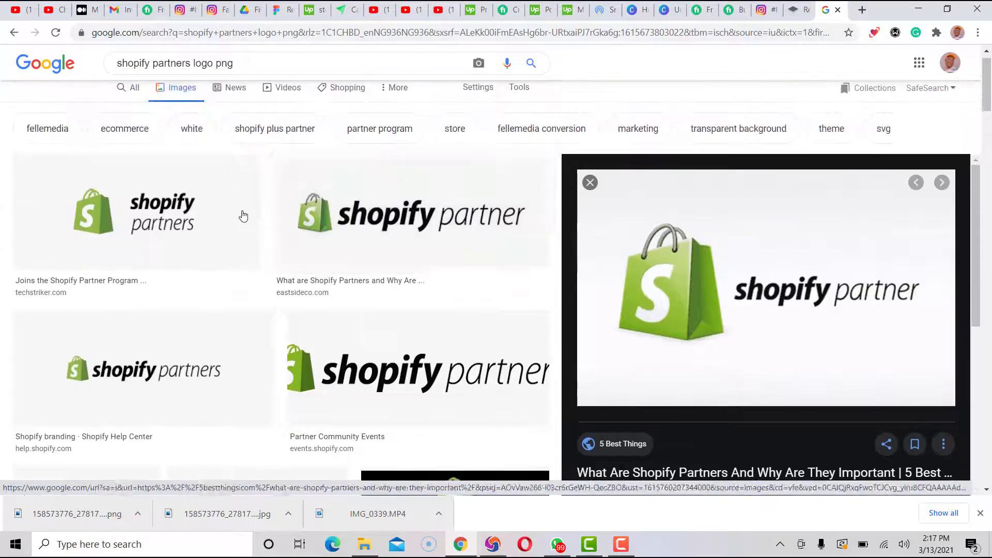
Step: Save the "shopify partners" logo from Tech Striker as the PNG image shopify-partner in the Pictures folder
click(162, 222)
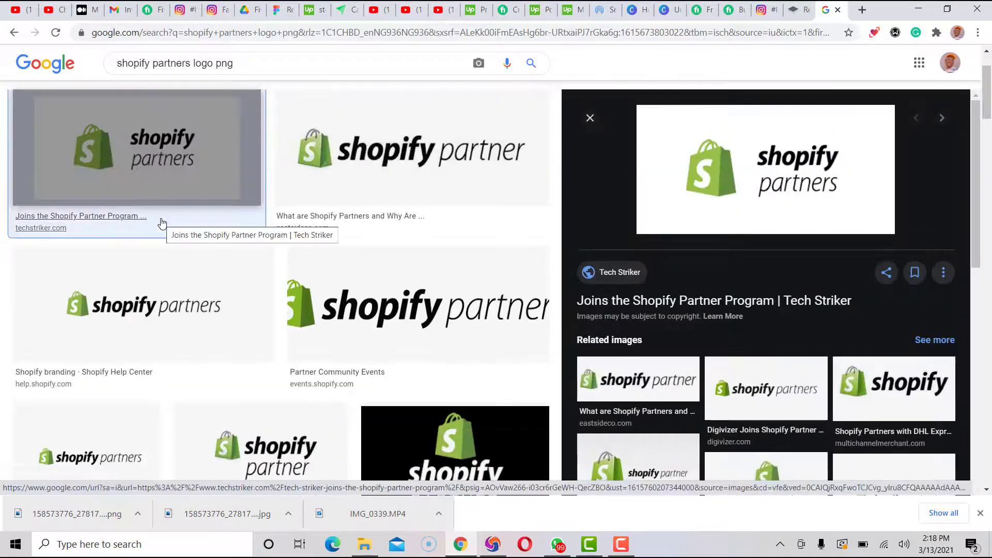
right_click(787, 173)
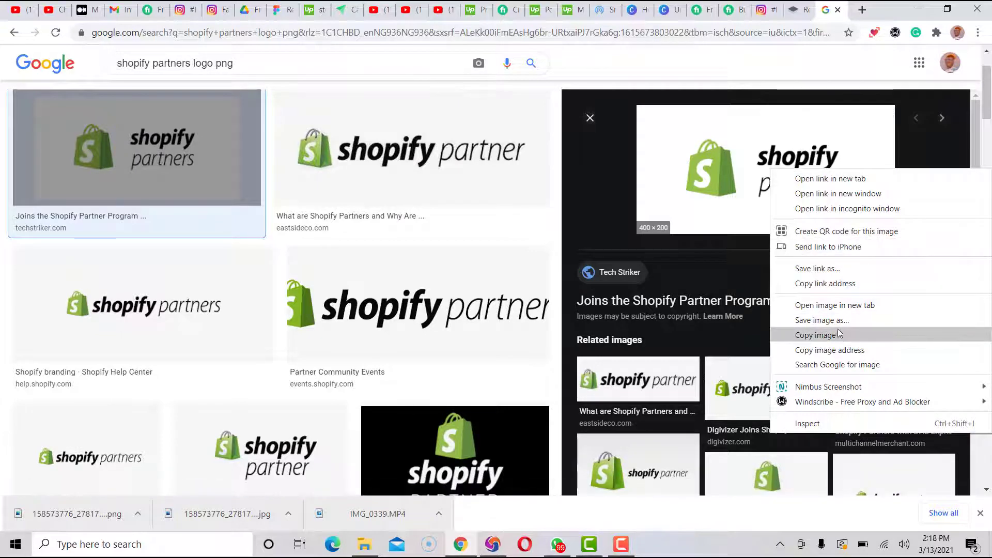
click(821, 320)
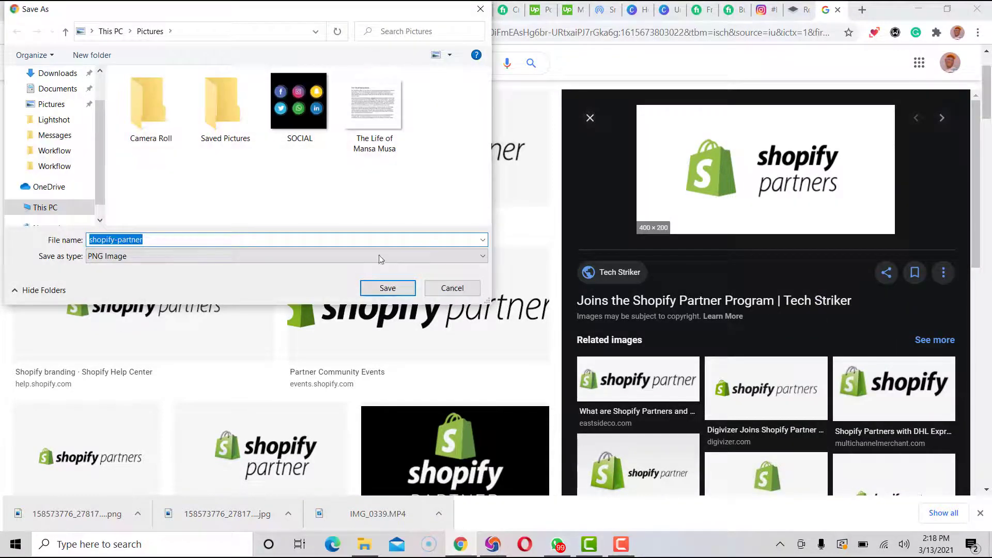
click(373, 289)
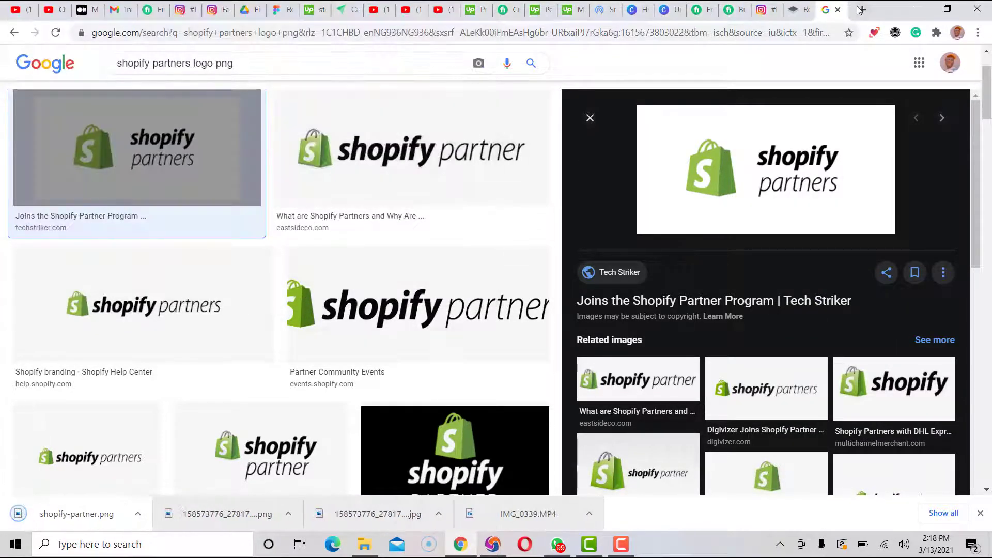
Step: Clear the previous portrait from remove.bg and upload shopify-partner.png to remove its background
click(785, 8)
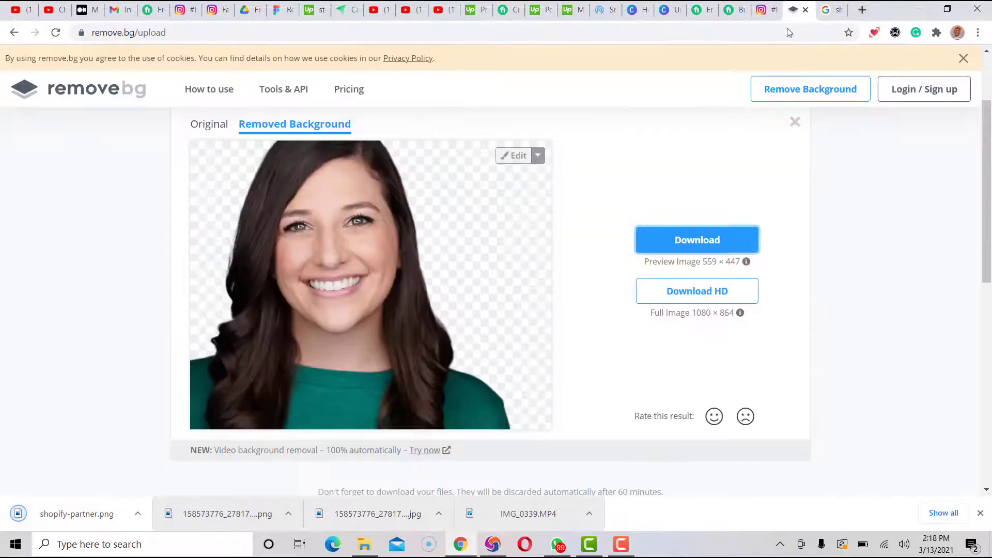
click(795, 125)
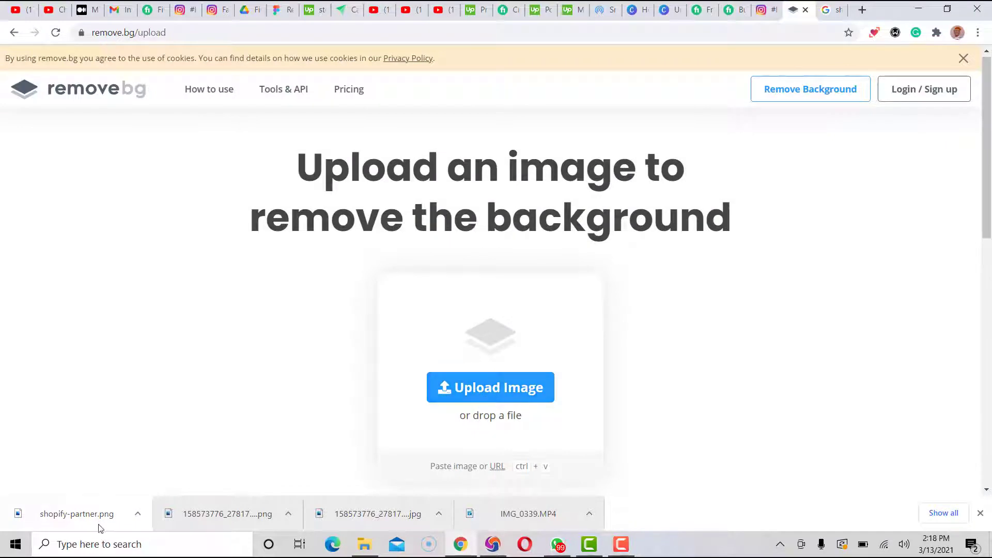
drag(88, 523, 504, 327)
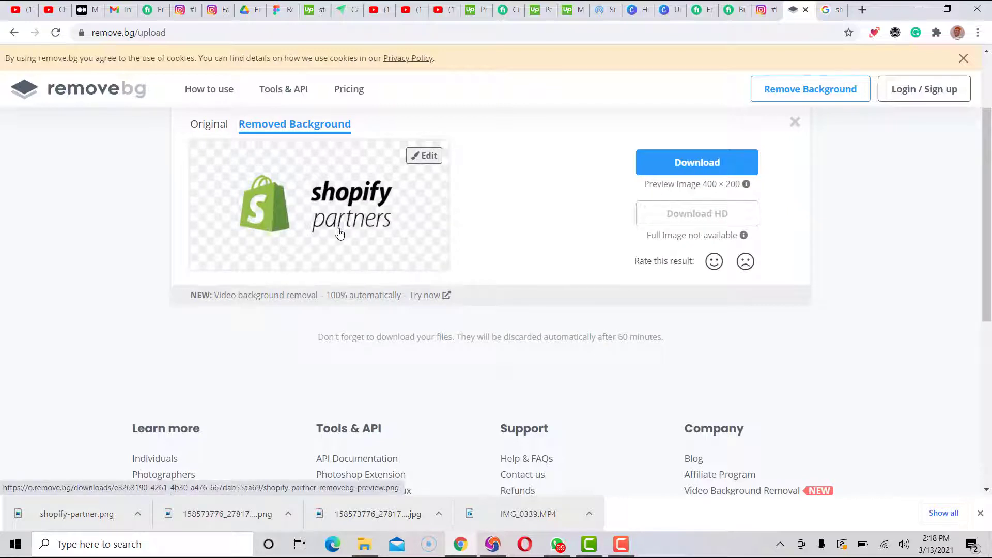
Step: Return to the Canva design and compare its logo and layout with the reference Fiverr gig cover
click(670, 10)
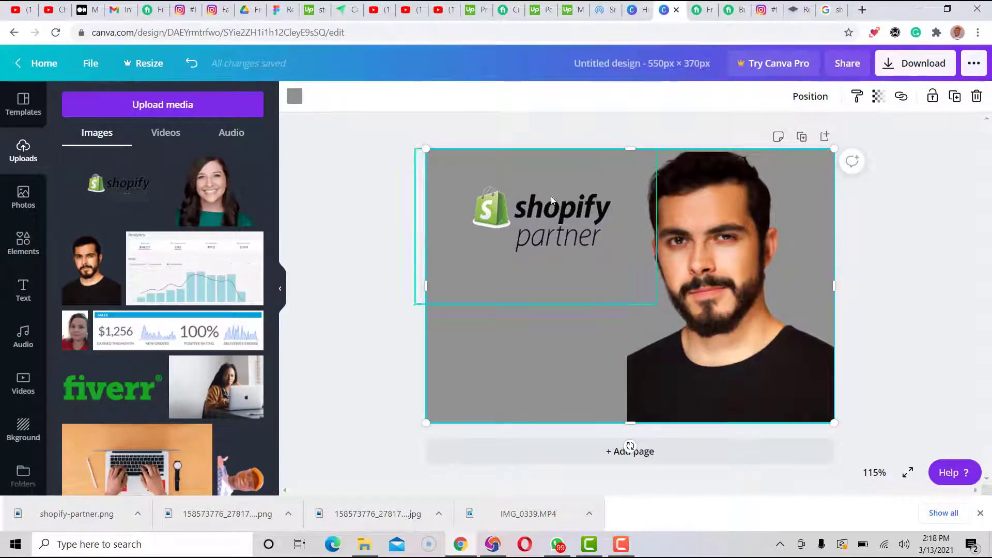
click(570, 228)
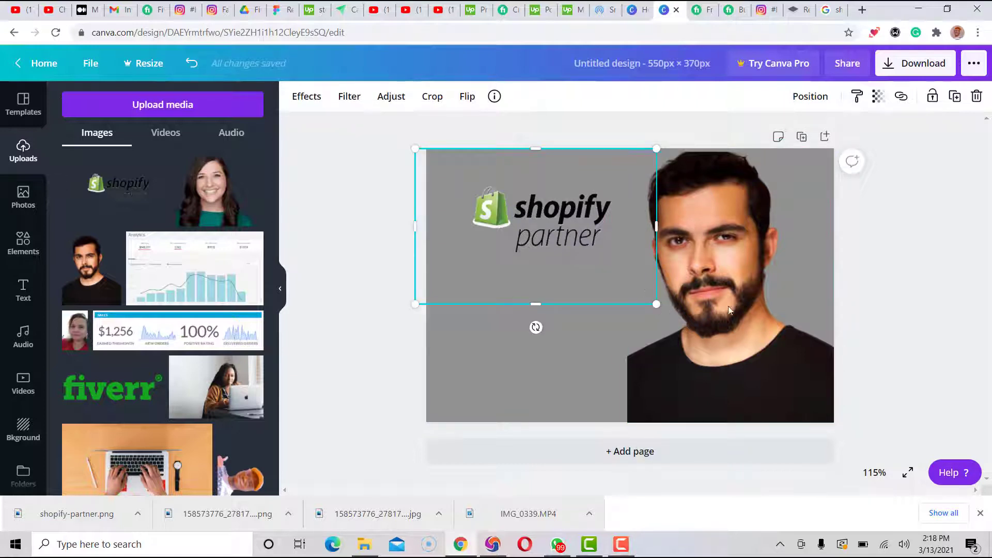
click(497, 355)
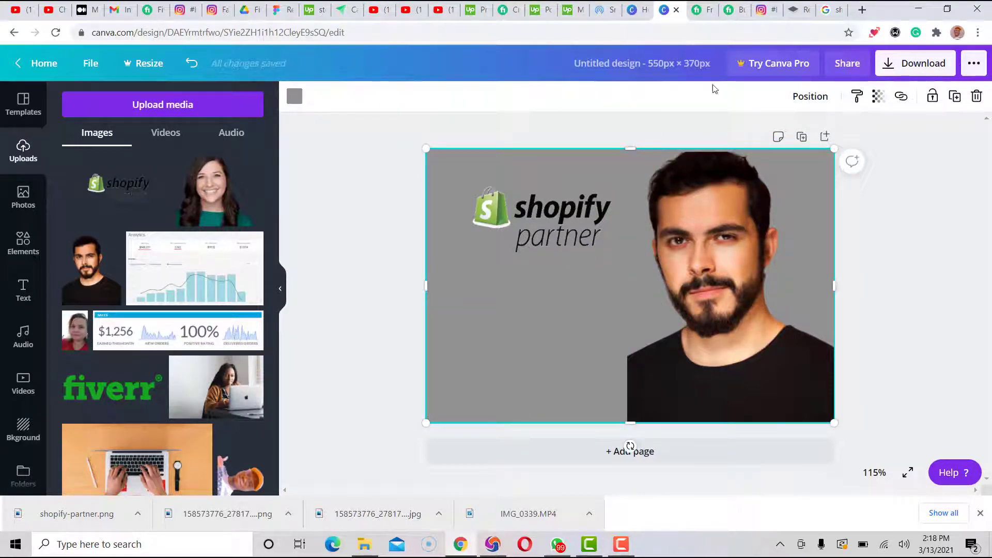
click(731, 17)
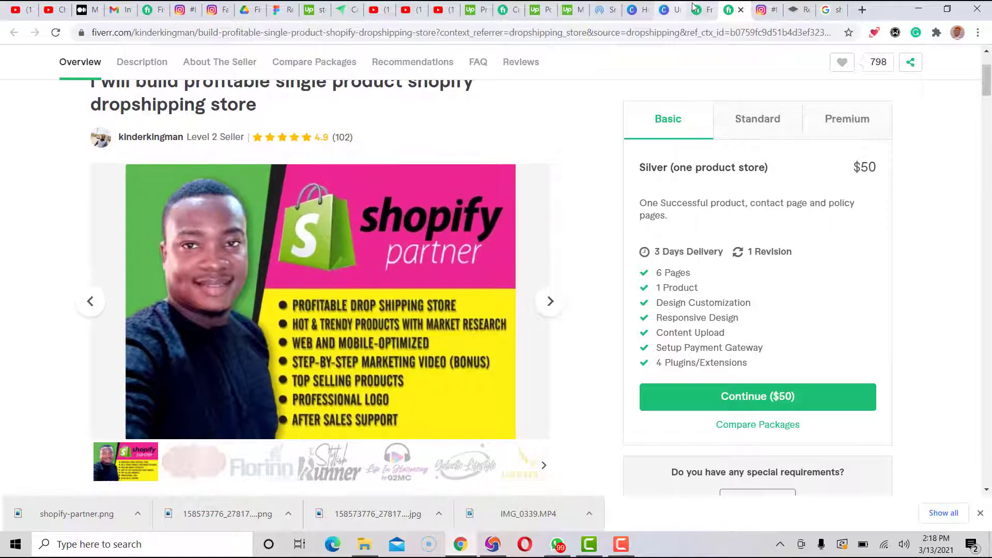
click(667, 11)
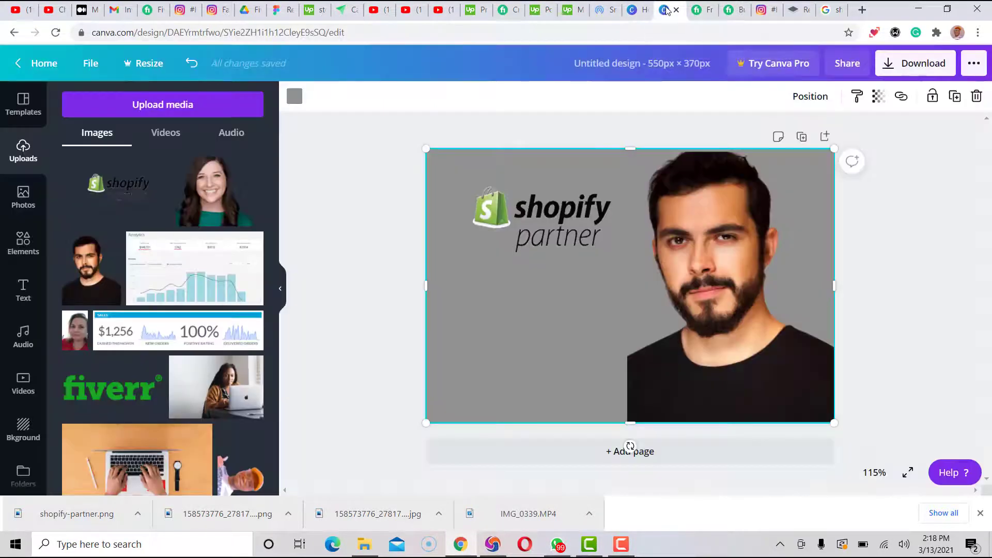
click(732, 11)
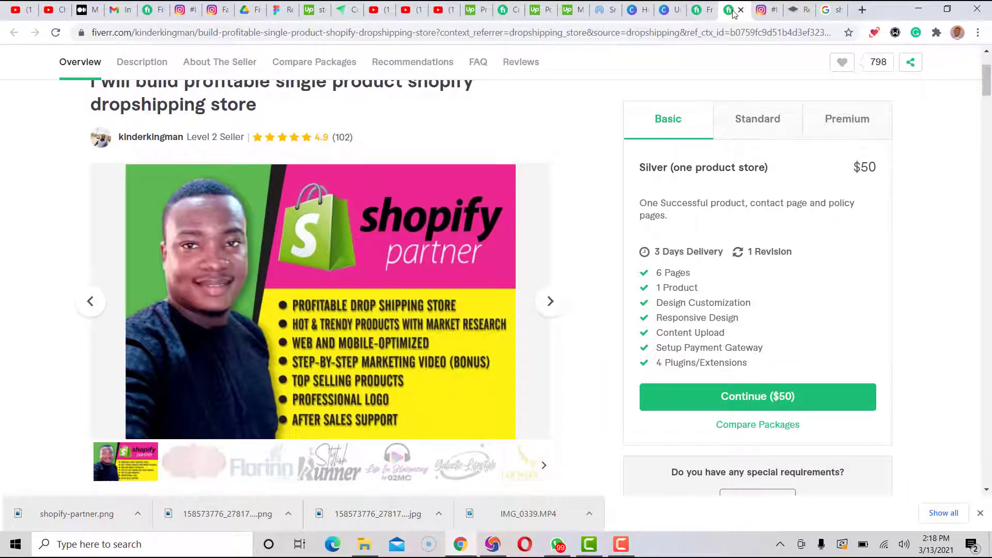
click(667, 10)
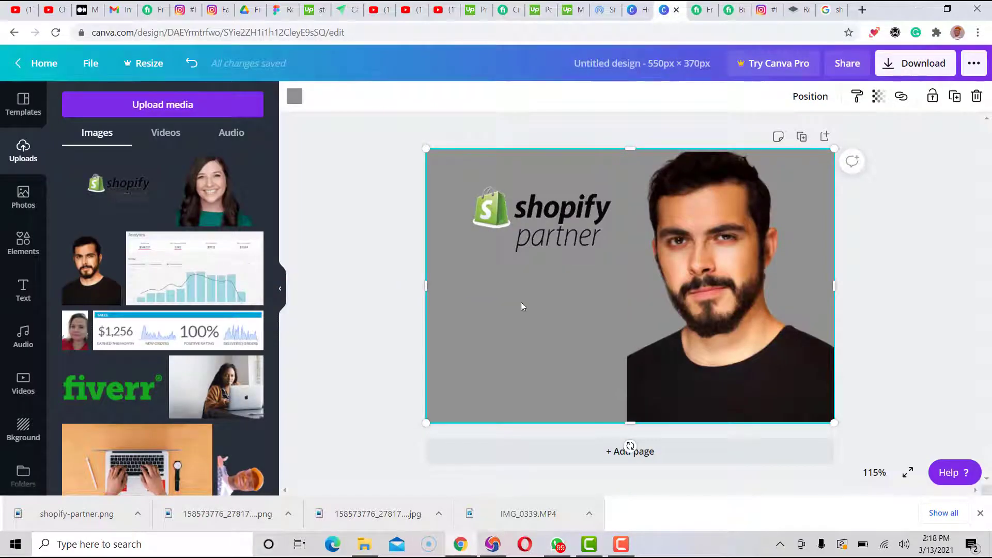
Step: Add a heading to the Canva design with the text "PROFITABLE DROPSHIPPING STORE"
click(340, 301)
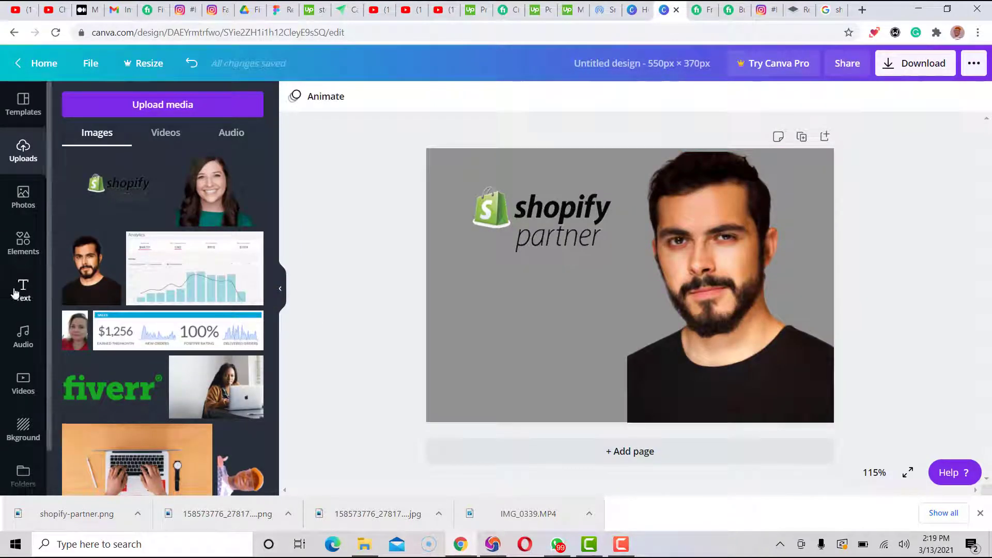
click(15, 294)
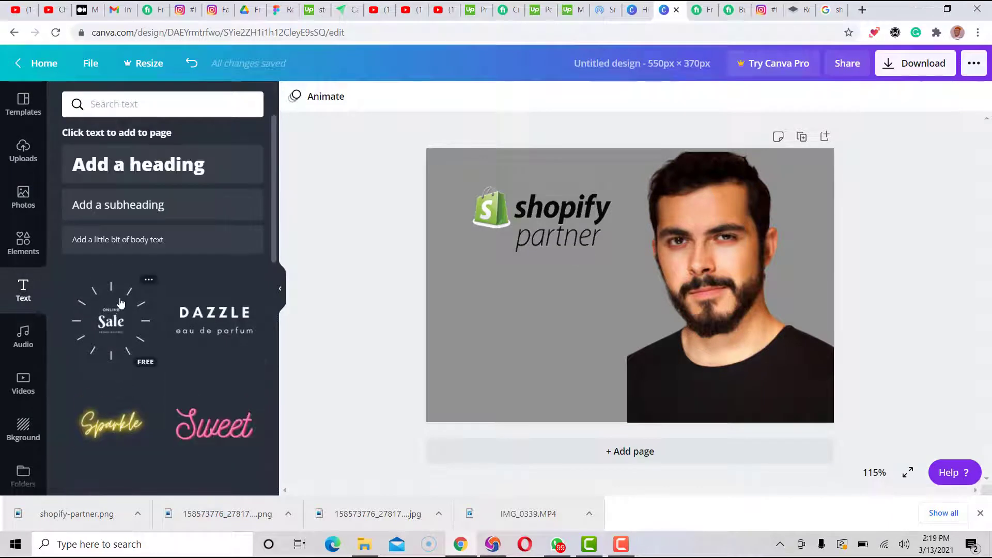
click(180, 170)
text(p)
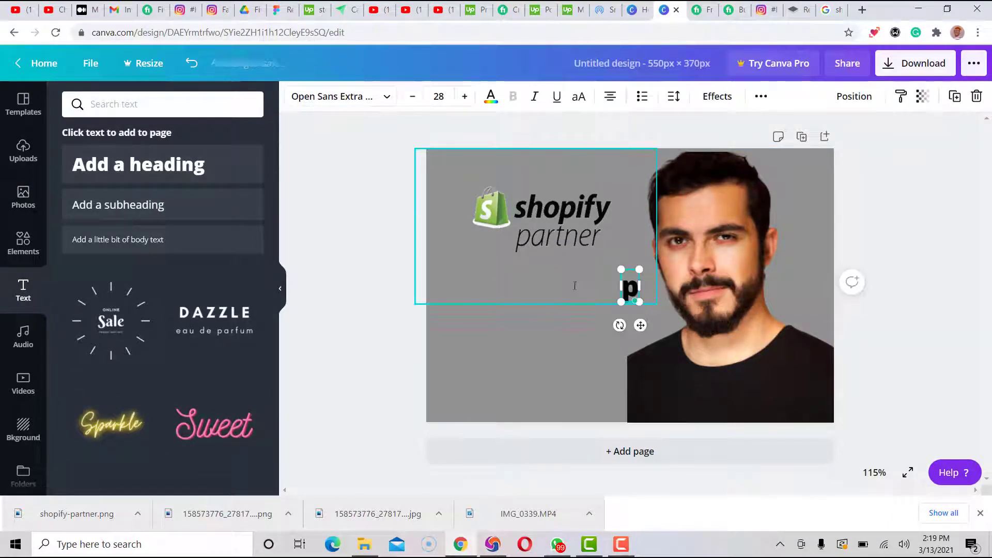
key(BackSpace)
text(PROFITABLE DR)
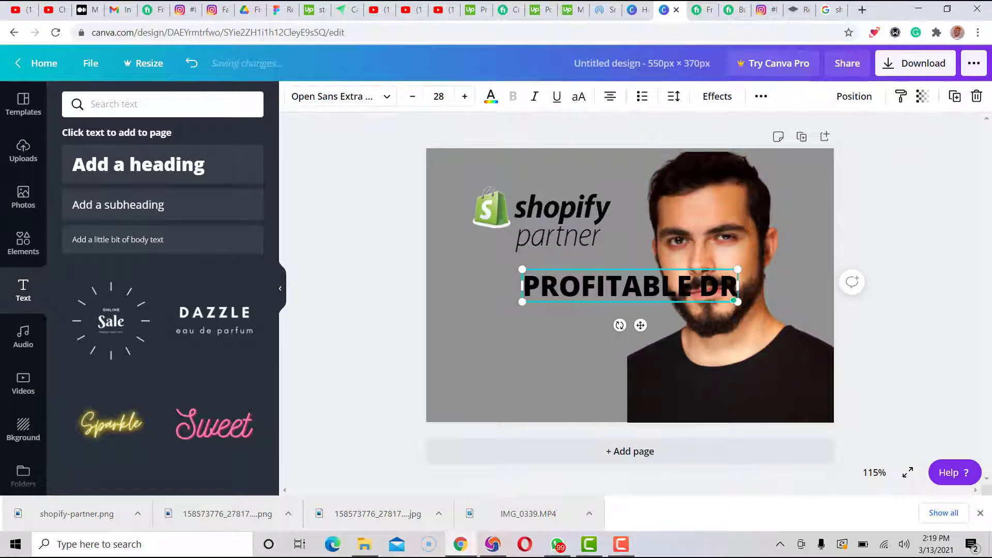
text(OPSHIPPIN)
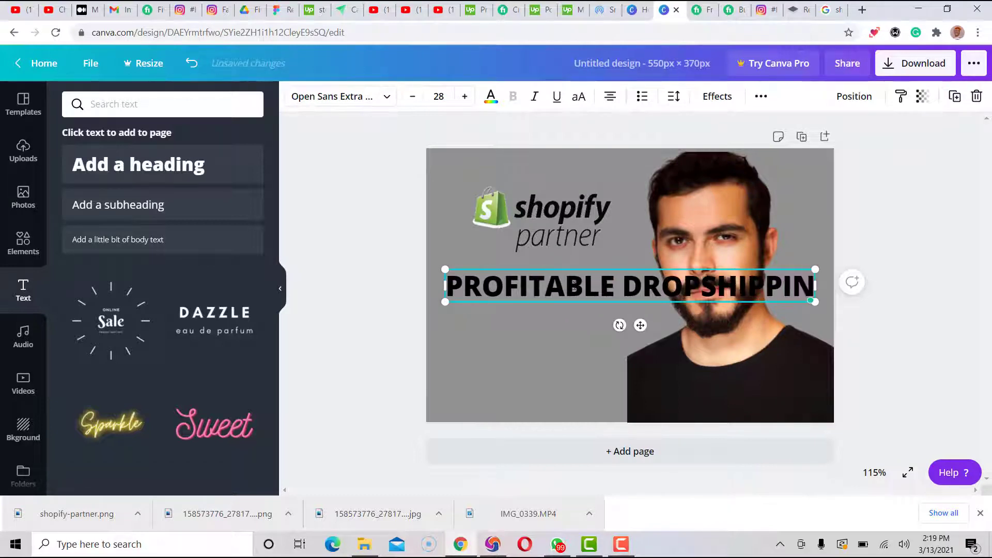
text(G STORE)
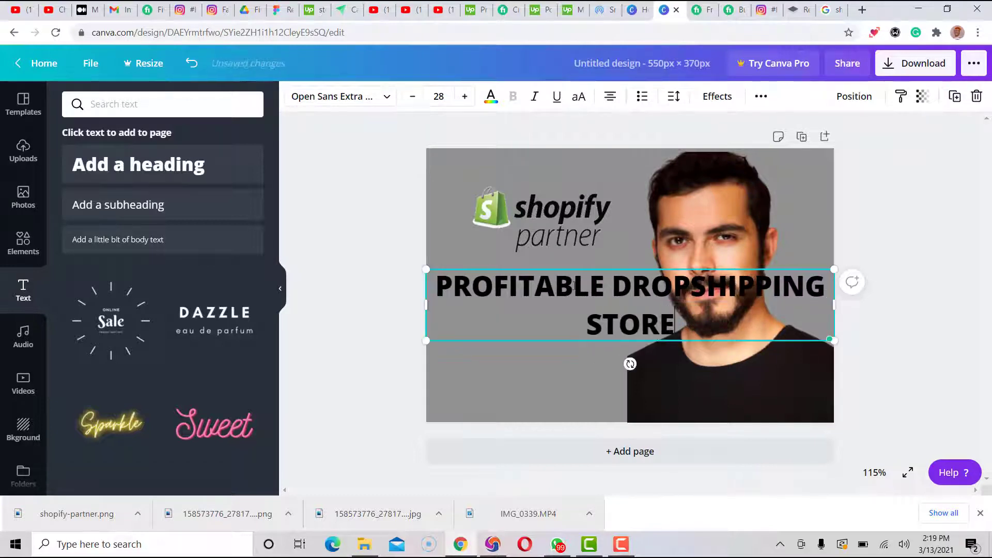
Step: Set the "PROFITABLE DROPSHIPPING STORE" heading's font size to 12 and move the heading beneath the Shopify partner logo, away from the portrait's face
key(ctrl+a)
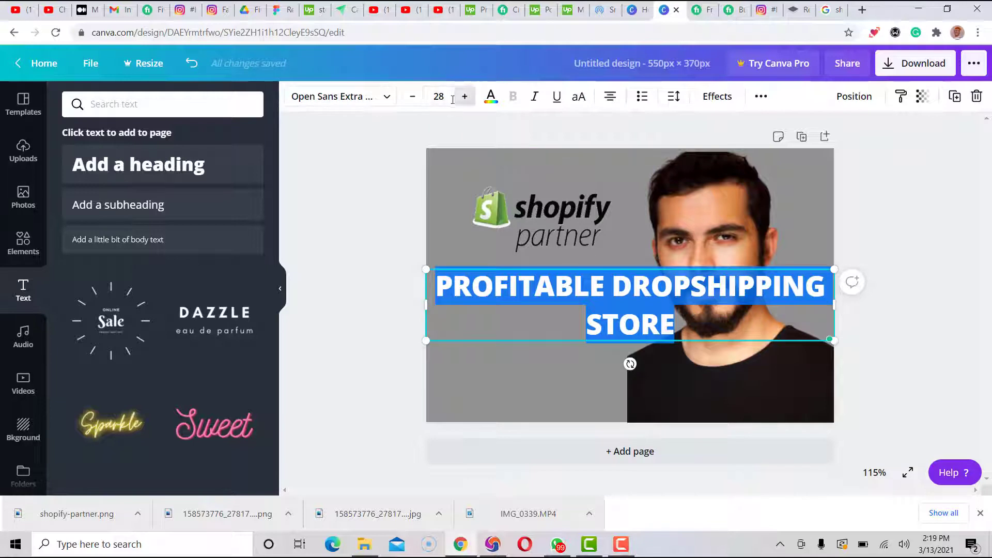
click(440, 96)
double_click(443, 98)
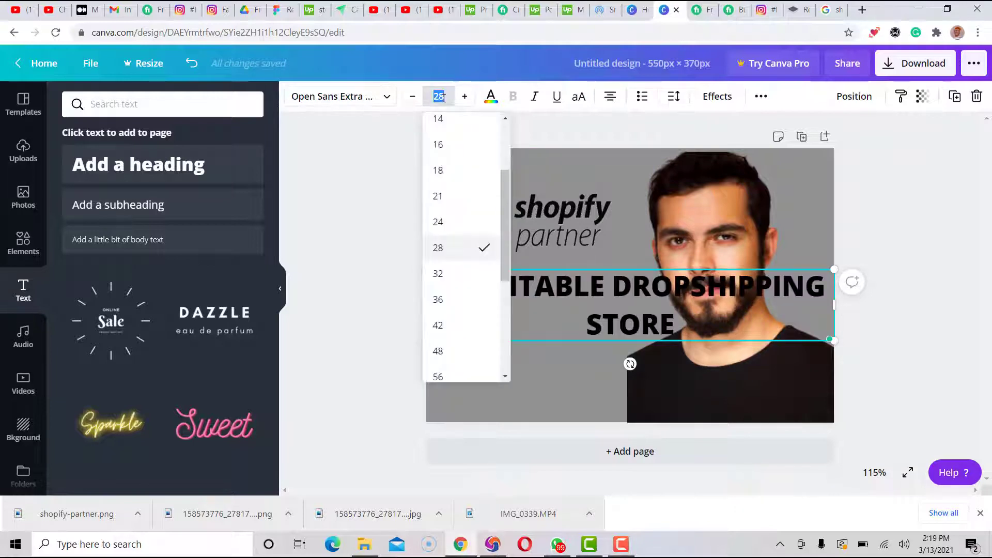
key(Return)
double_click(442, 98)
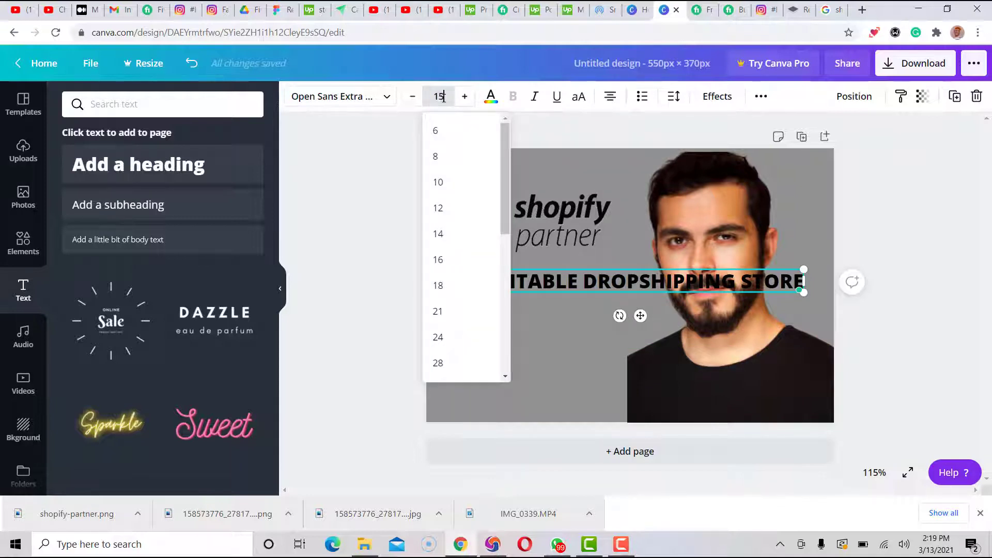
key(Return)
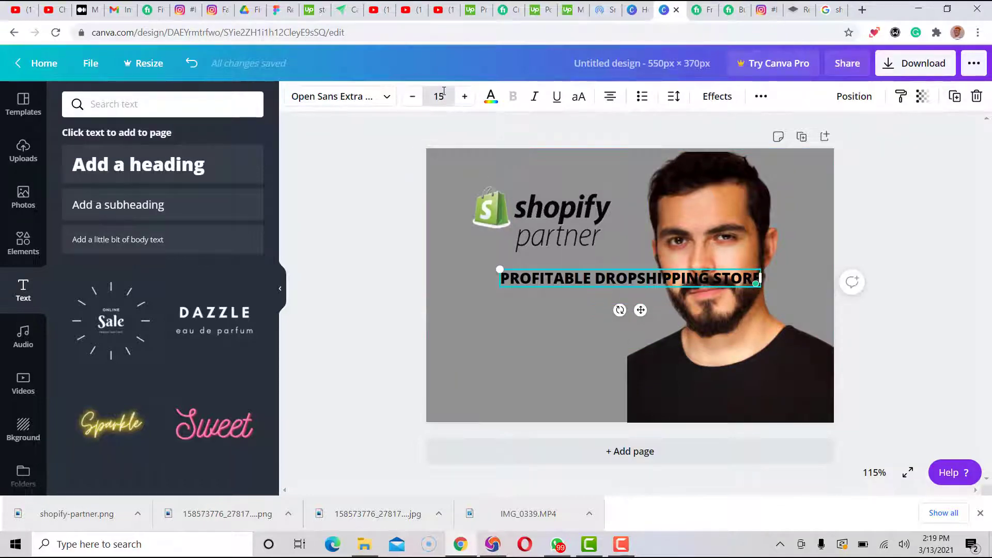
double_click(444, 92)
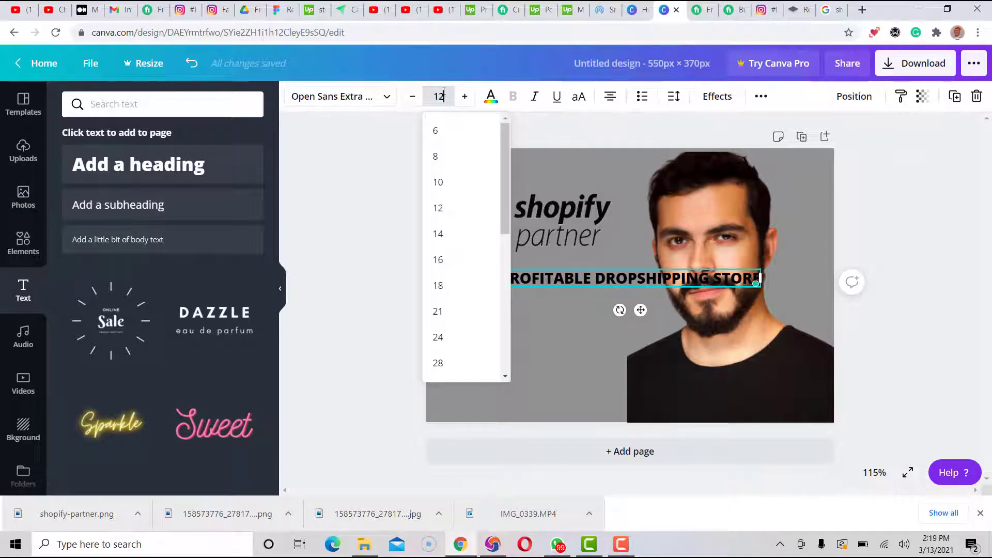
text(12)
key(Return)
click(505, 372)
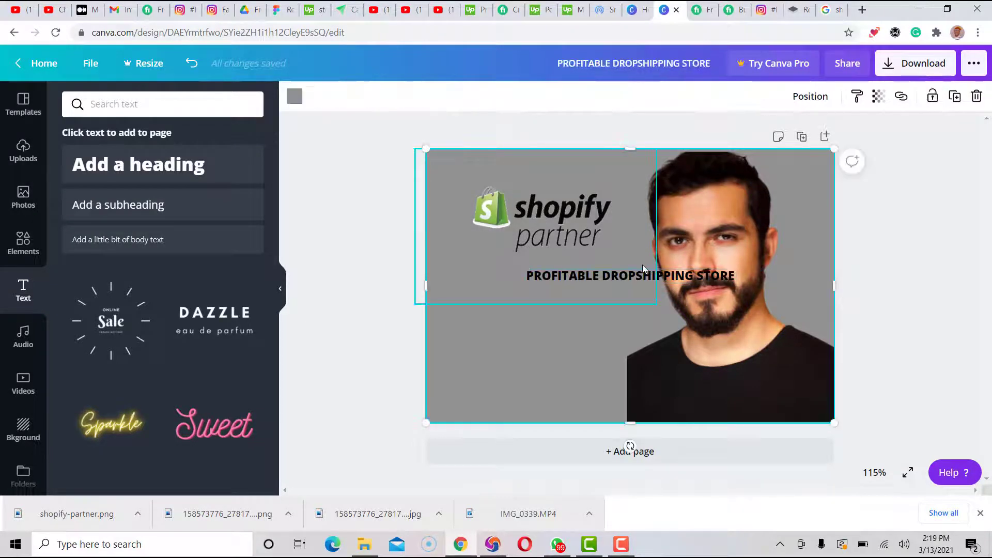
click(646, 277)
drag(646, 276, 557, 274)
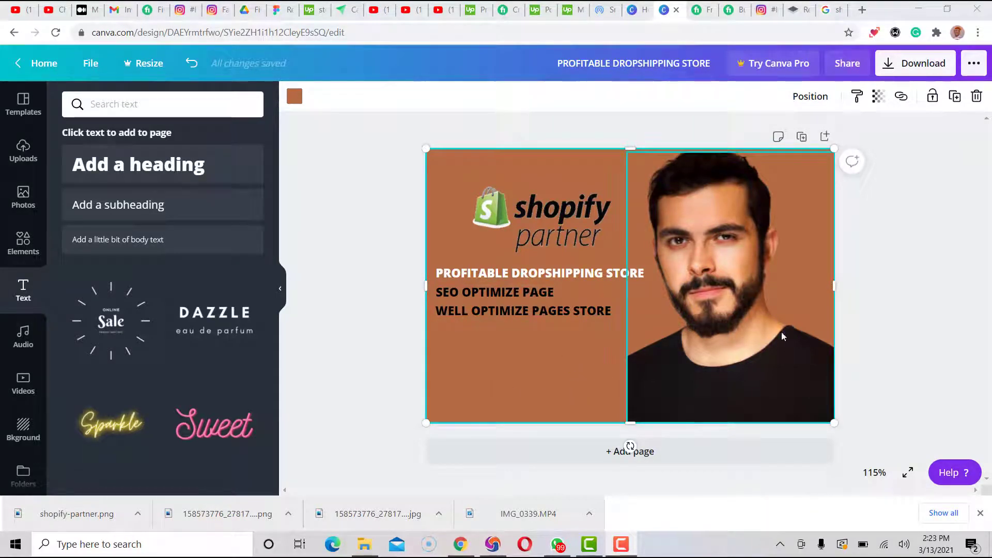
Step: Switch to the Google Images logo results and search for "CUSTOMRER SATISFACTION PNG" instead
click(829, 9)
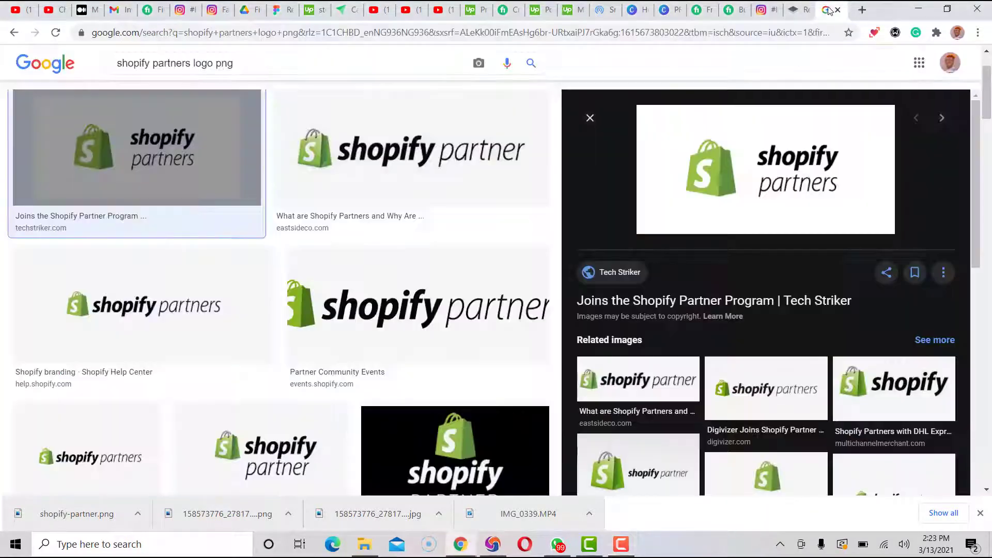
scroll(442, 162, up, 2)
click(264, 73)
triple_click(264, 72)
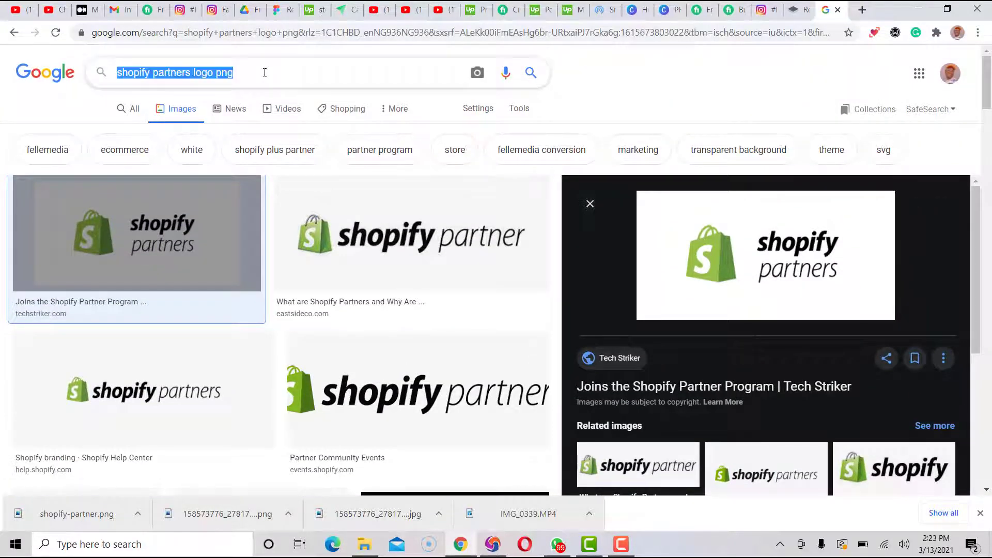
text(C)
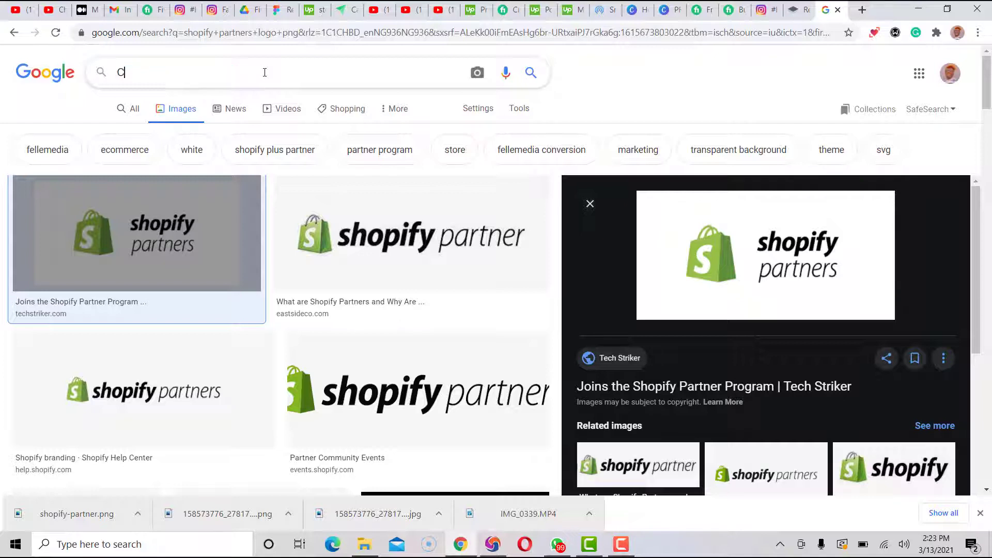
text(USTOMRER)
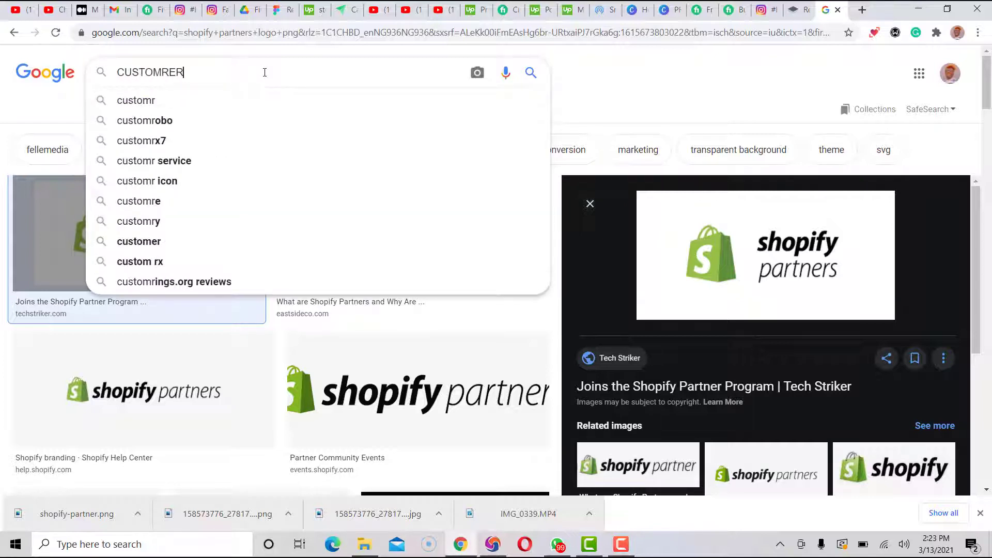
text( SA)
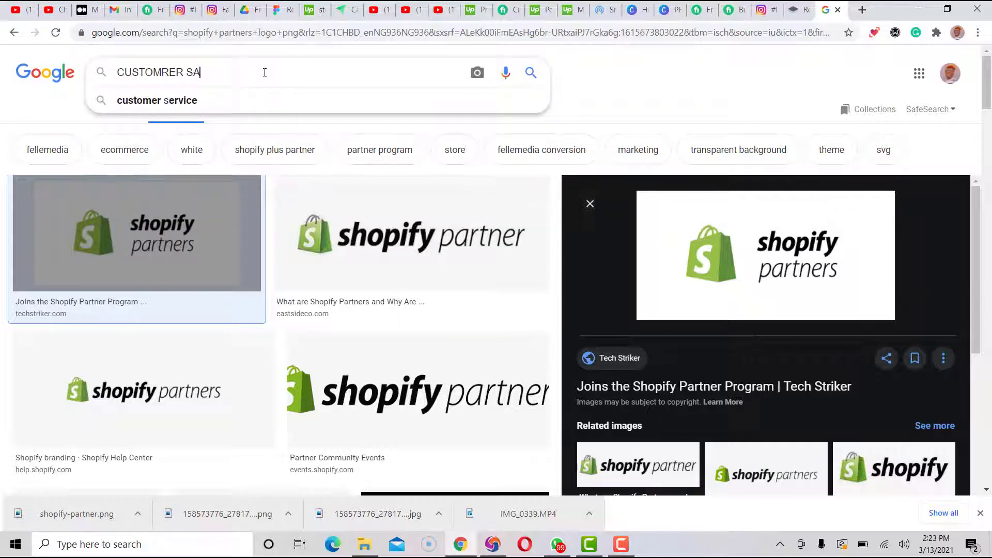
text(TISFACTION PNG)
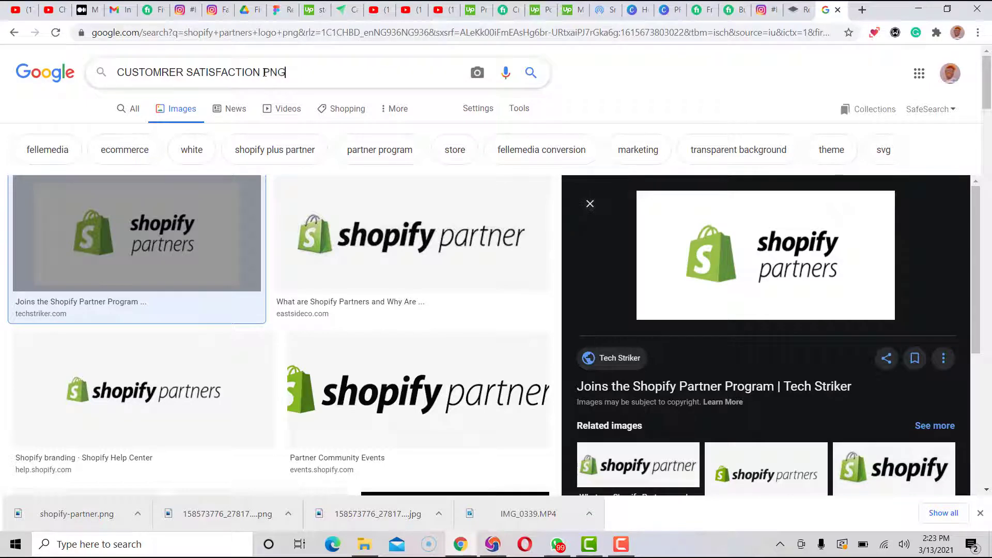
key(Return)
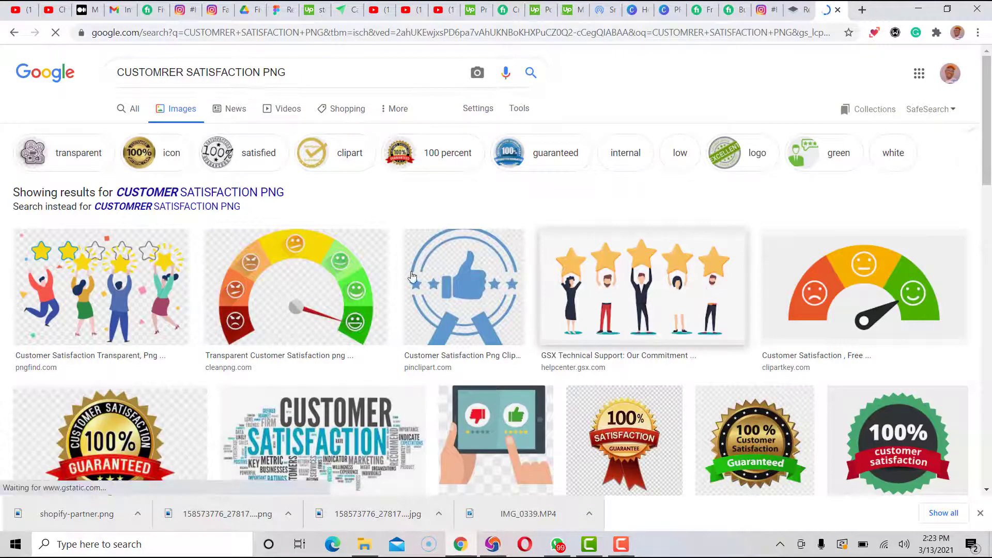
Step: Preview several 100% satisfaction badges among the image results, including the gold guaranteed, blue-and-orange and green-and-red designs
scroll(65, 418, down, 1)
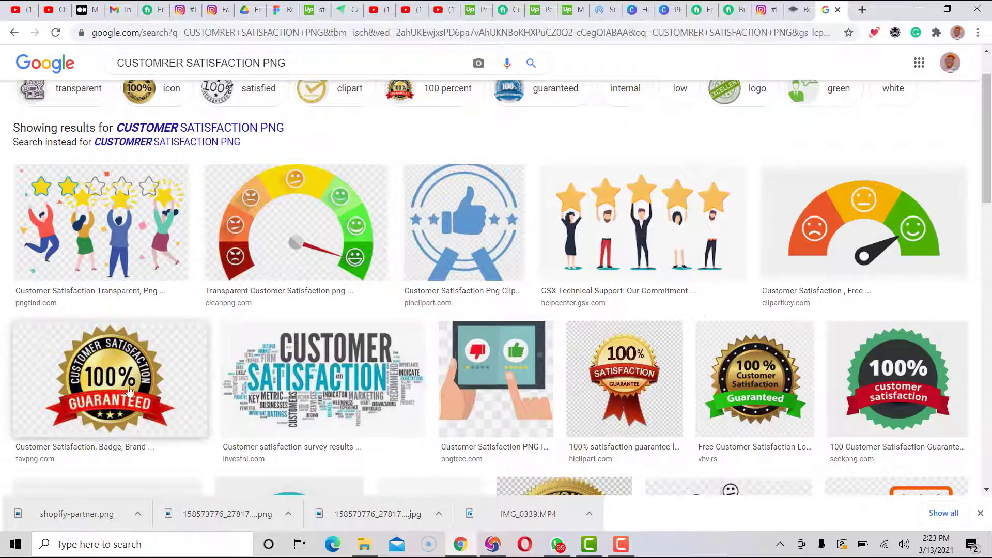
click(147, 383)
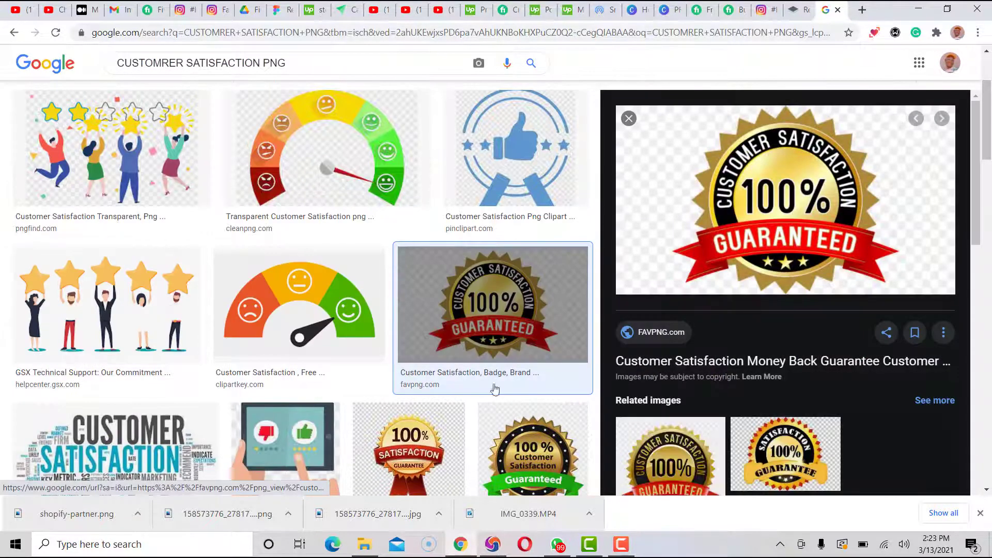
click(920, 460)
scroll(878, 413, down, 5)
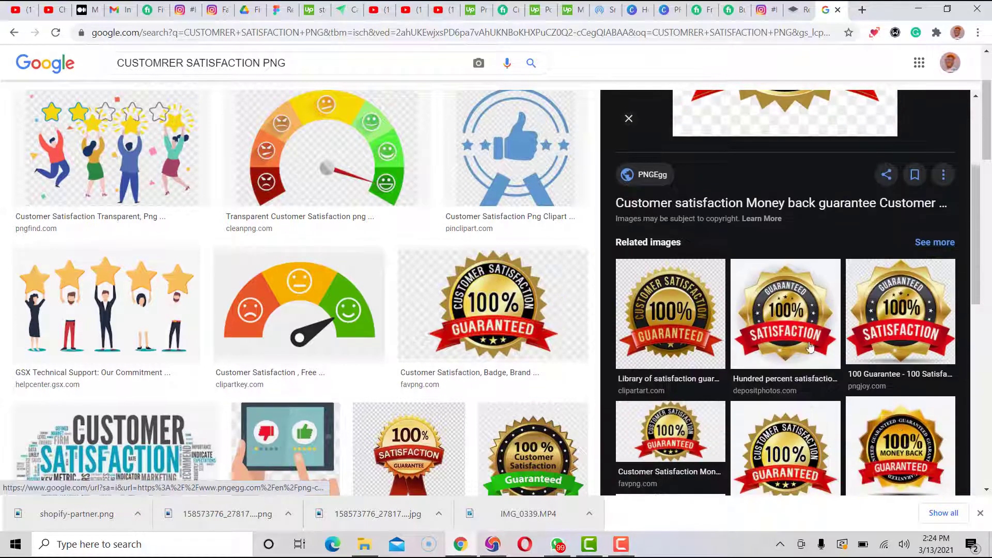
click(802, 339)
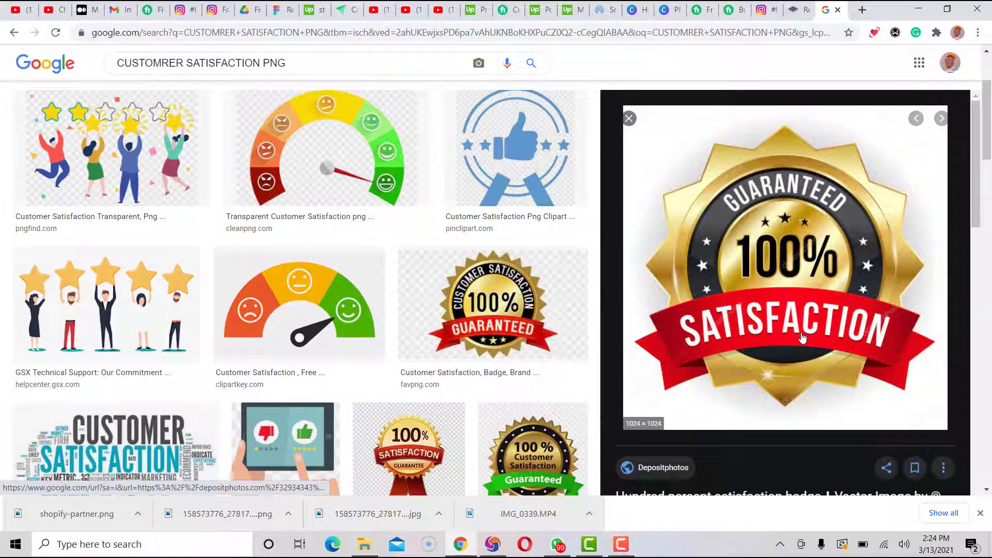
scroll(739, 304, down, 5)
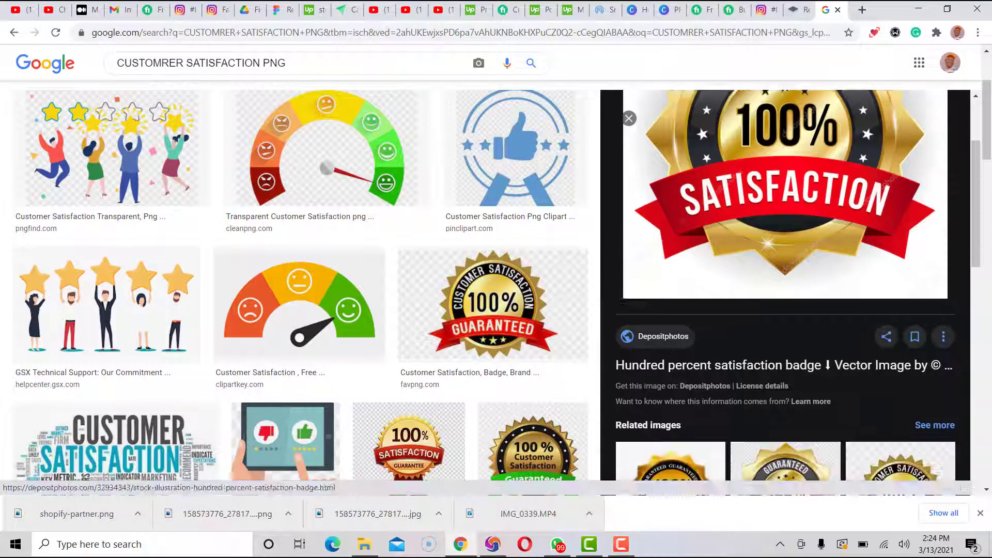
scroll(485, 411, up, 5)
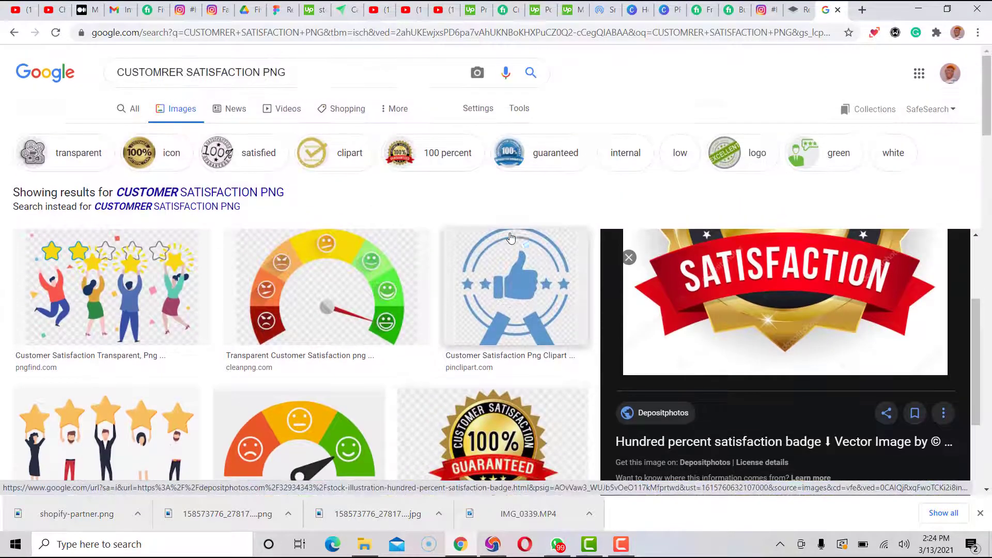
scroll(499, 266, down, 4)
scroll(499, 266, down, 7)
click(400, 195)
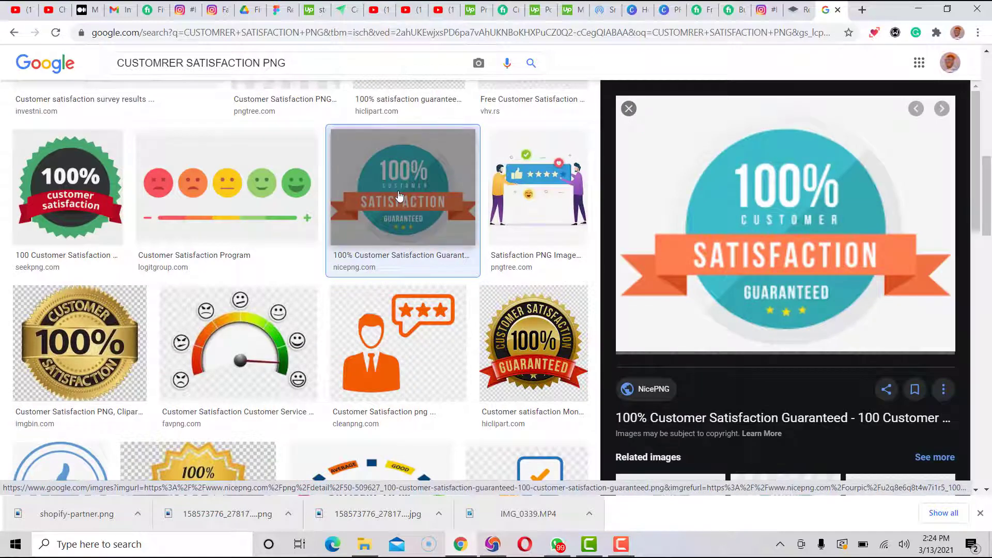
click(41, 192)
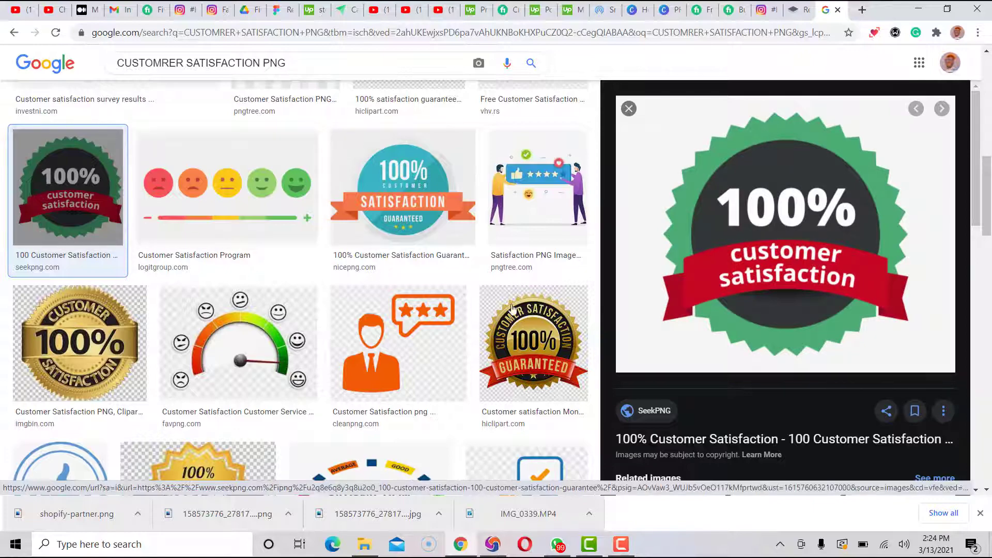
Step: Look further through the customer satisfaction images for a suitable badge and preview the blue 100% guarantee stamp from kindpng
scroll(552, 343, down, 5)
scroll(552, 343, down, 5)
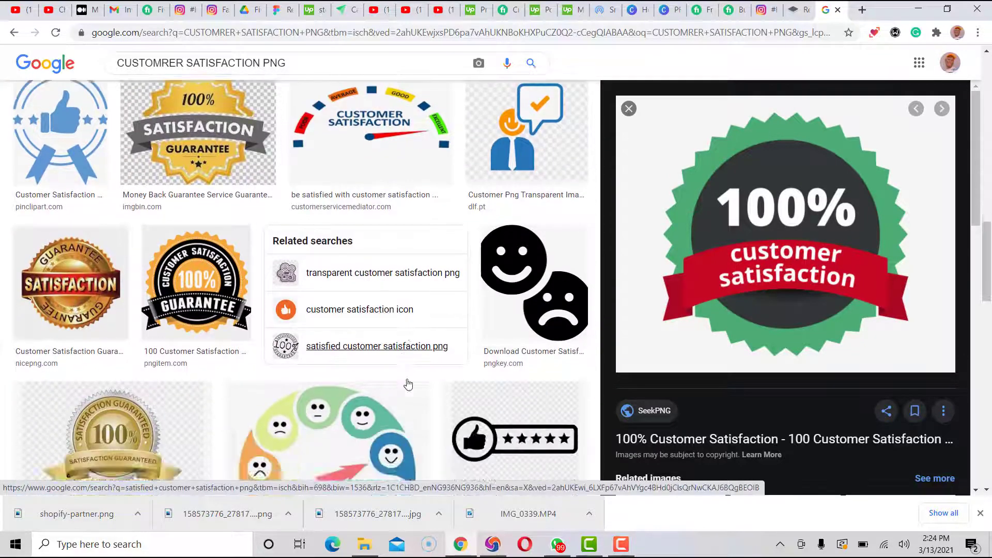
scroll(325, 345, down, 5)
scroll(384, 194, down, 6)
scroll(349, 367, down, 6)
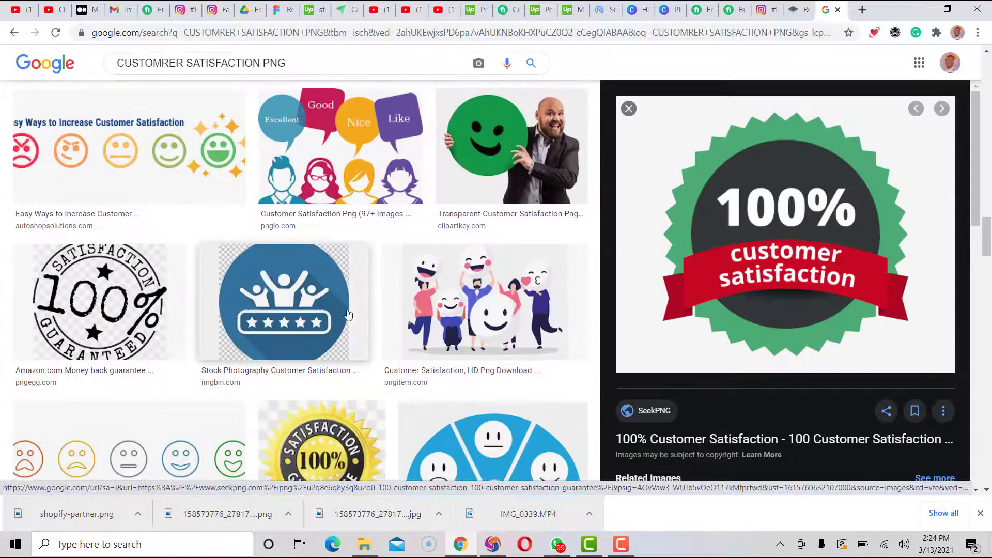
scroll(349, 367, down, 2)
scroll(331, 341, down, 6)
scroll(316, 324, up, 4)
scroll(316, 324, down, 10)
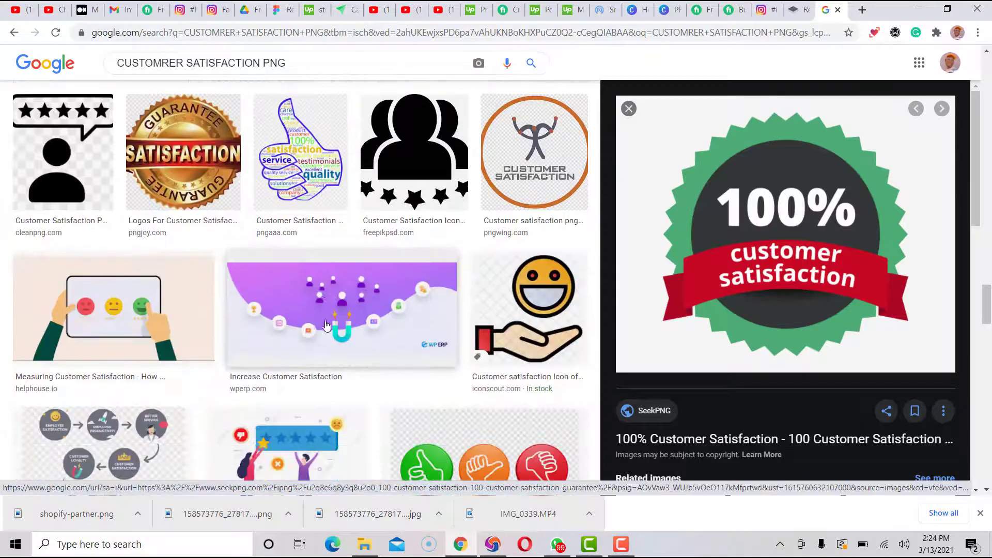
scroll(378, 313, down, 3)
scroll(415, 312, down, 6)
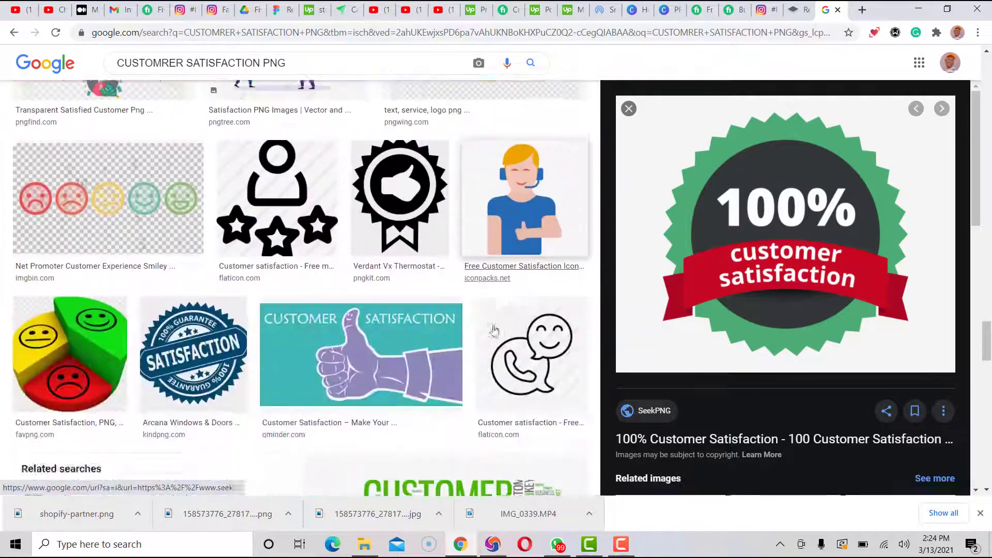
click(215, 195)
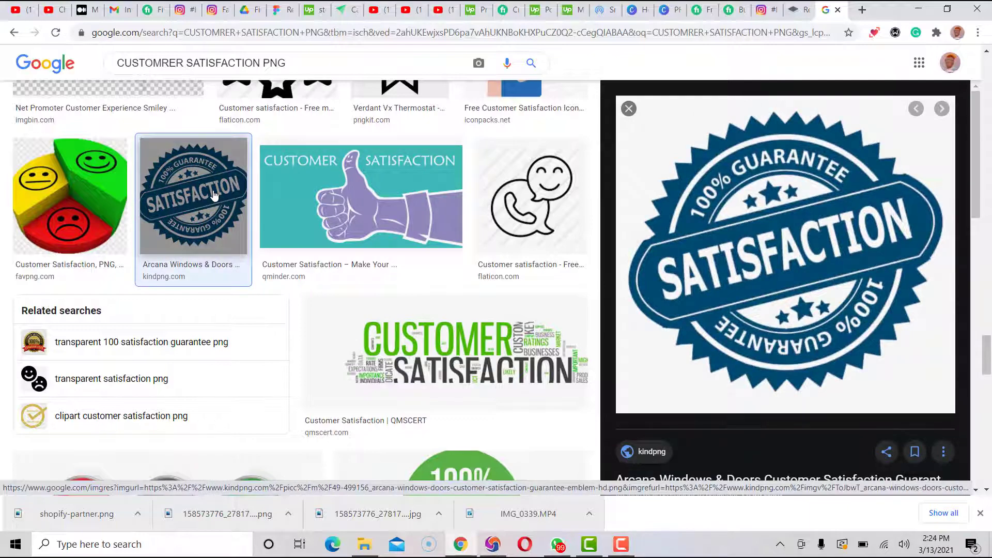
scroll(390, 234, down, 5)
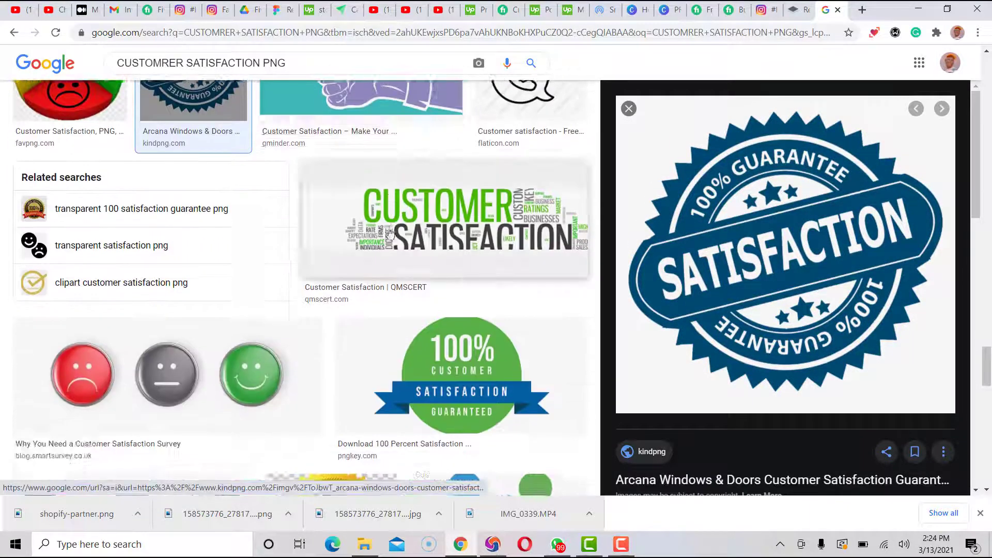
scroll(390, 234, down, 10)
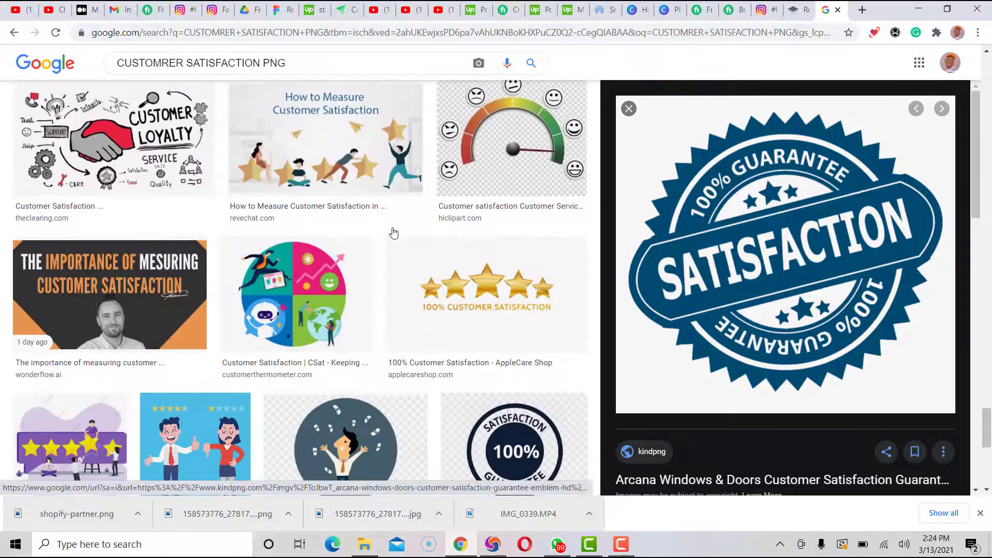
scroll(394, 232, down, 10)
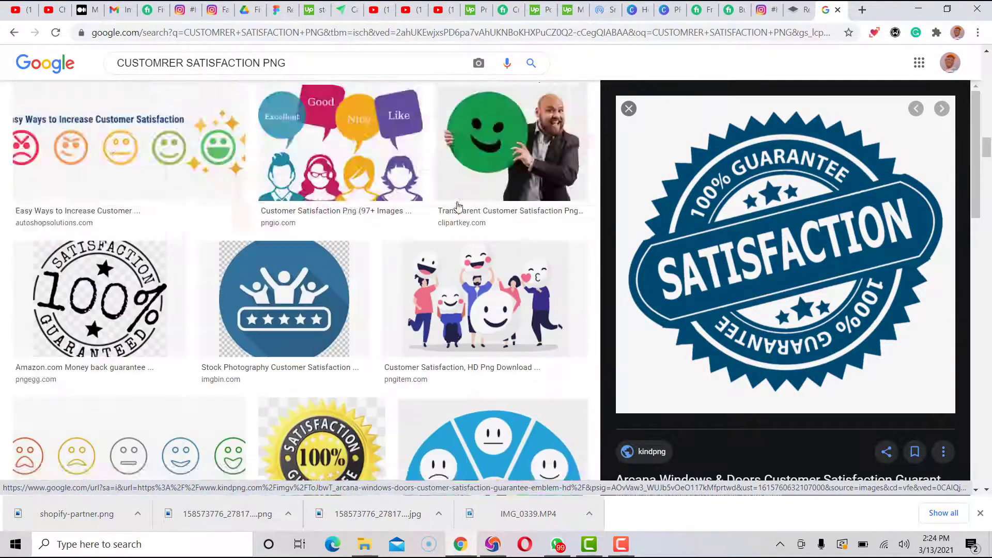
scroll(457, 207, up, 20)
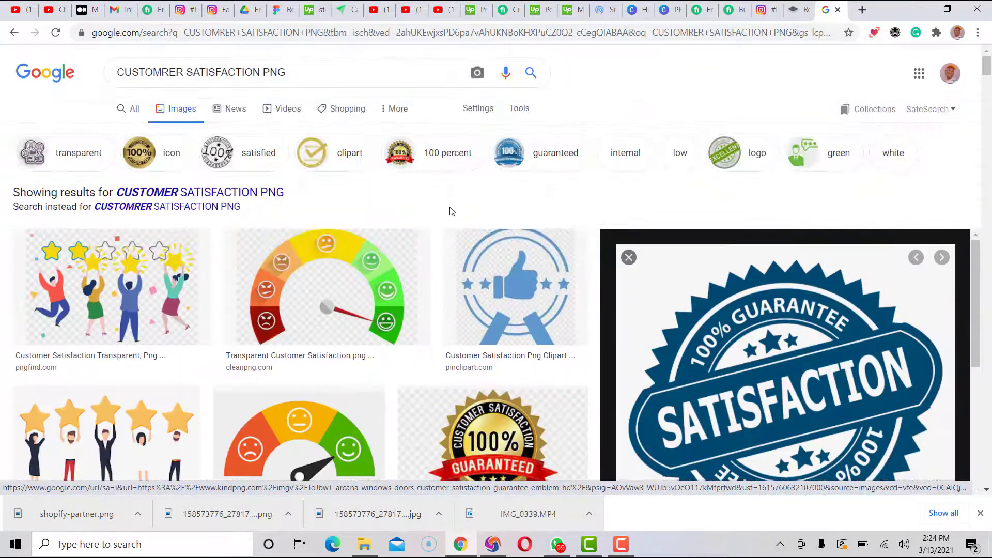
Step: Refine the image search to "CUSTOMRER SATISFACTION LOGO PNG" and look through the resulting badge designs
click(266, 72)
text(LOGO)
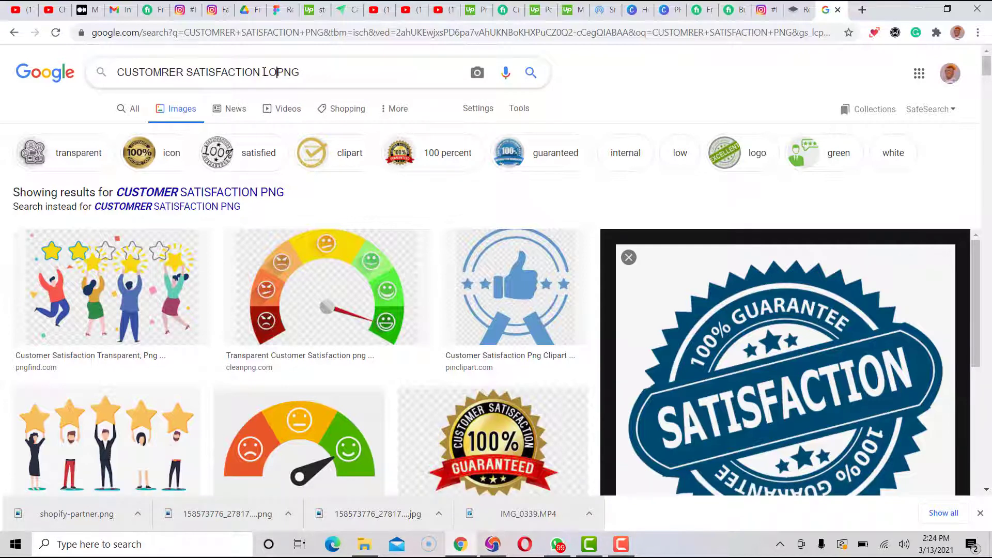
key(Return)
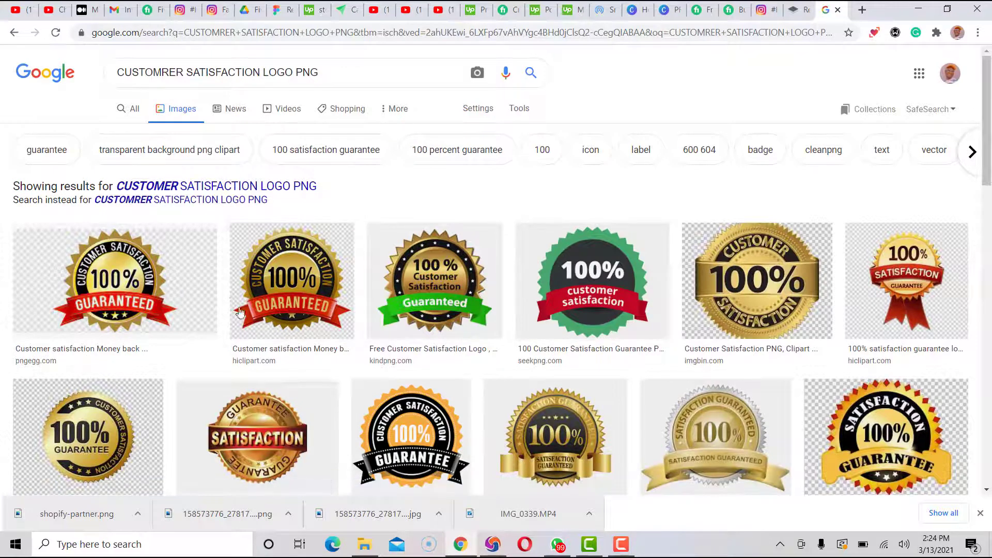
scroll(432, 297, down, 4)
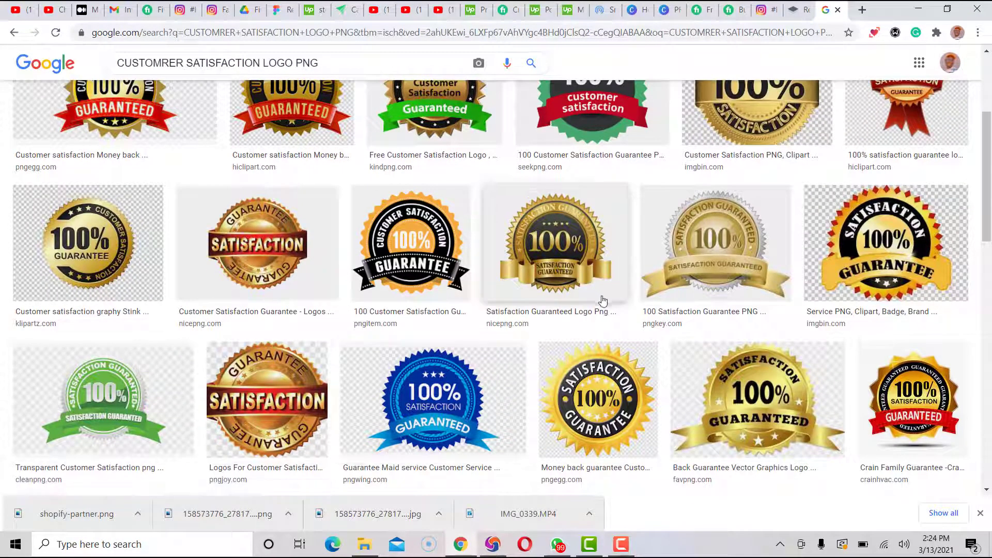
scroll(672, 279, down, 5)
scroll(734, 308, down, 2)
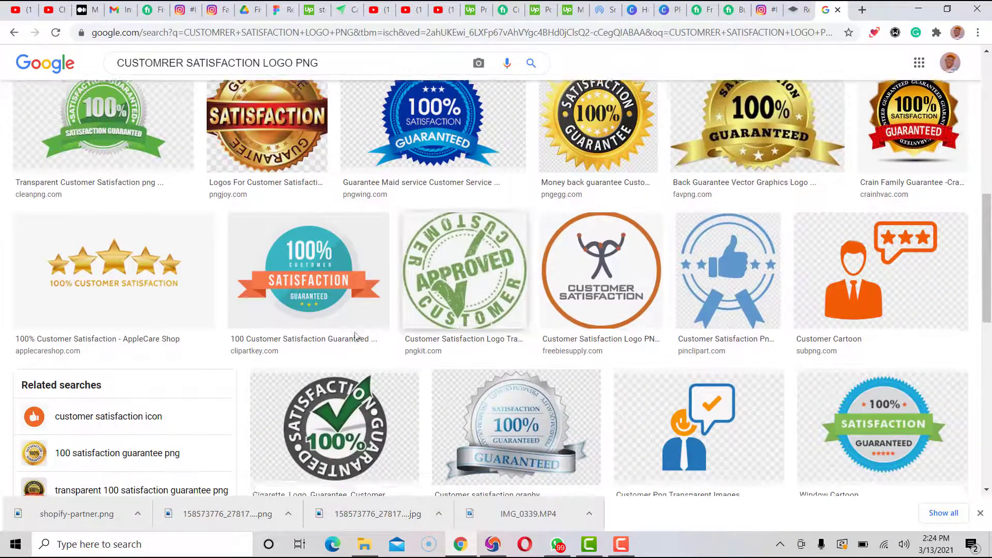
Step: Copy the green Approved Customer stamp from the pngkit image result and paste it into the Canva cover design
click(483, 259)
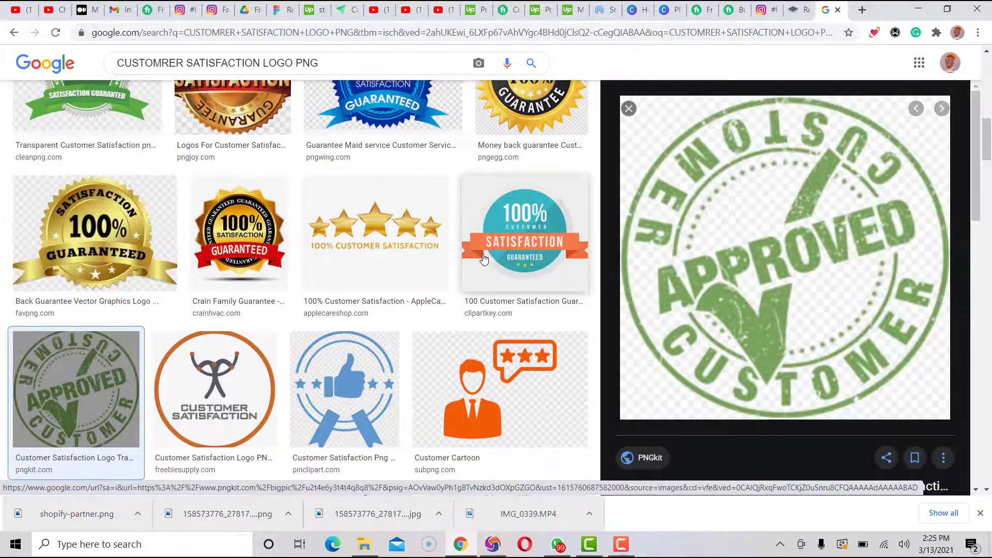
right_click(771, 209)
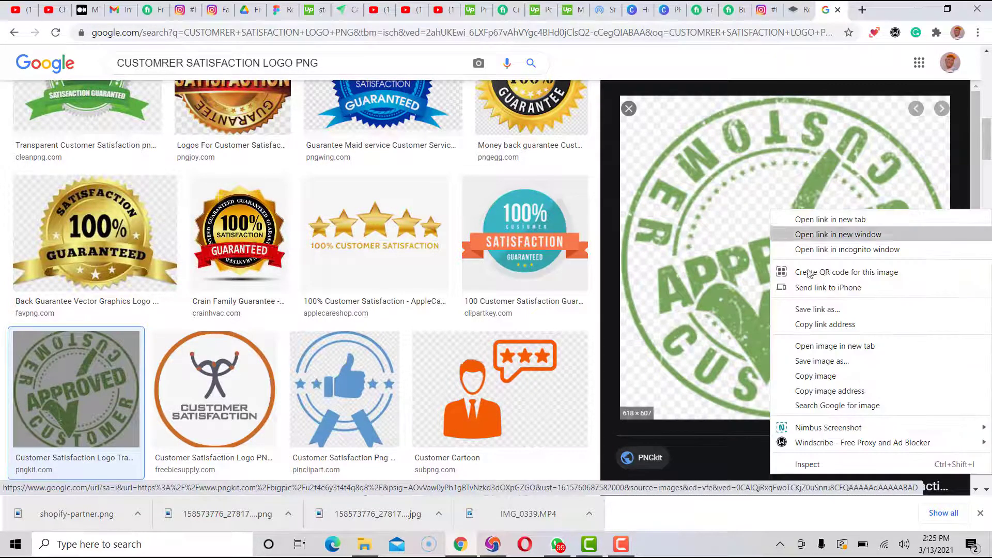
click(847, 376)
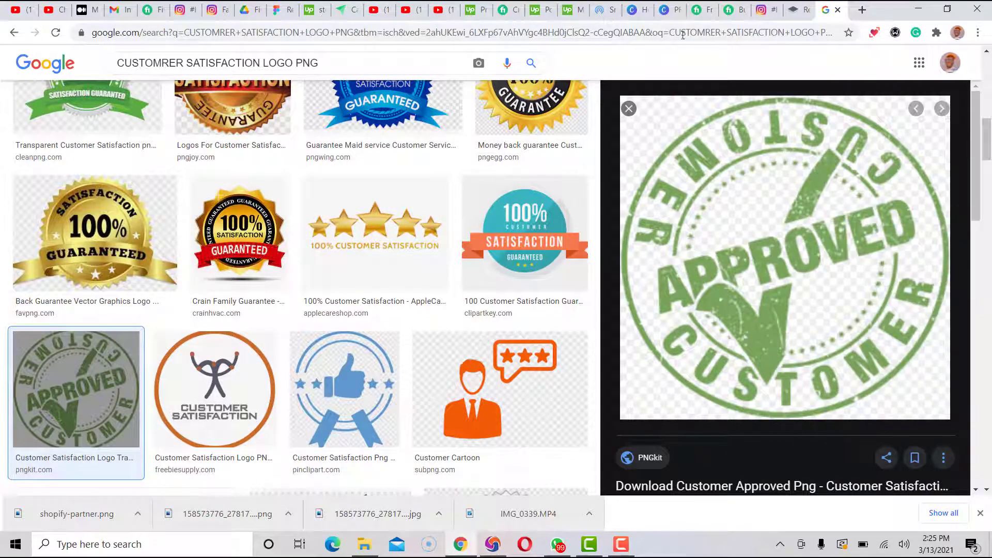
click(666, 11)
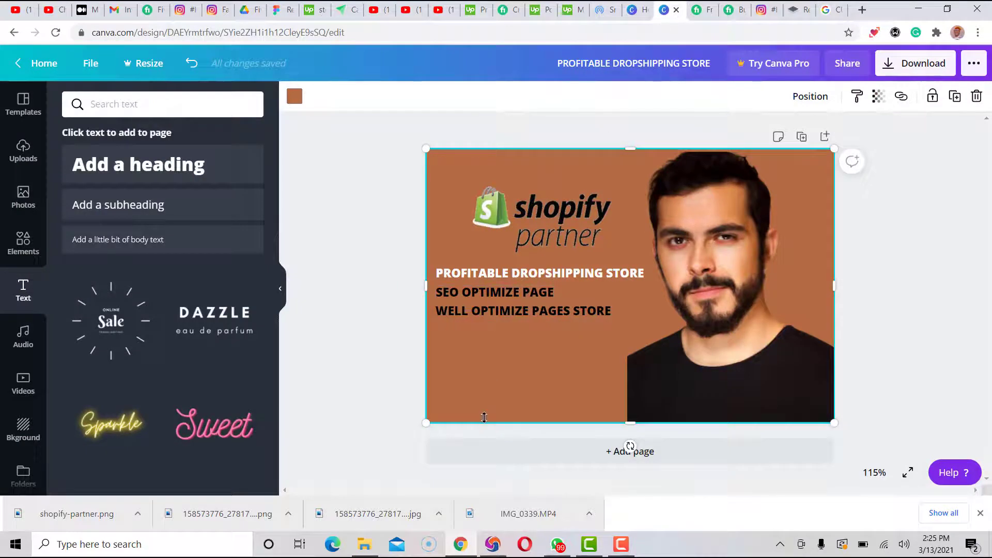
key(ctrl+v)
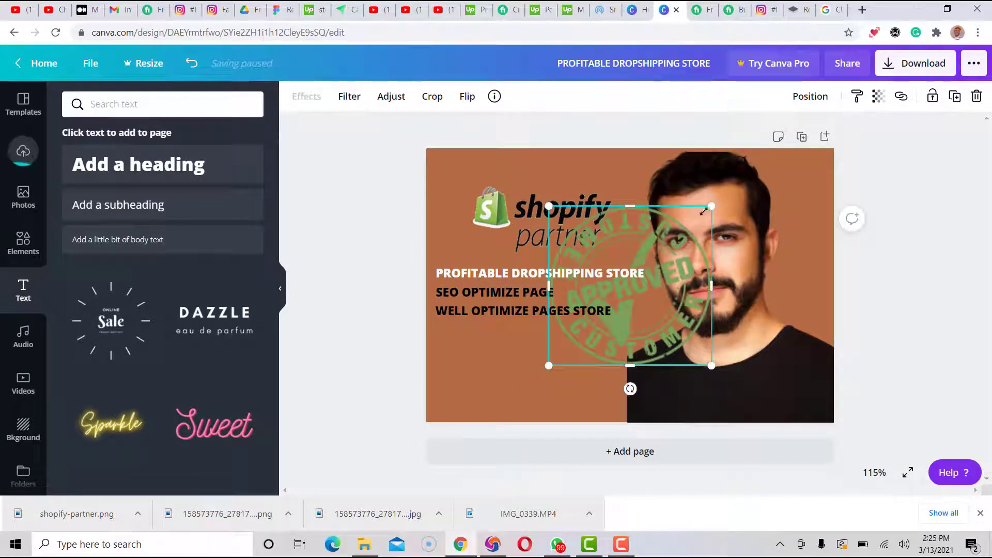
Step: Shrink the pasted Approved Customer stamp and fit it into the lower-left corner of the cover
drag(702, 220, 452, 405)
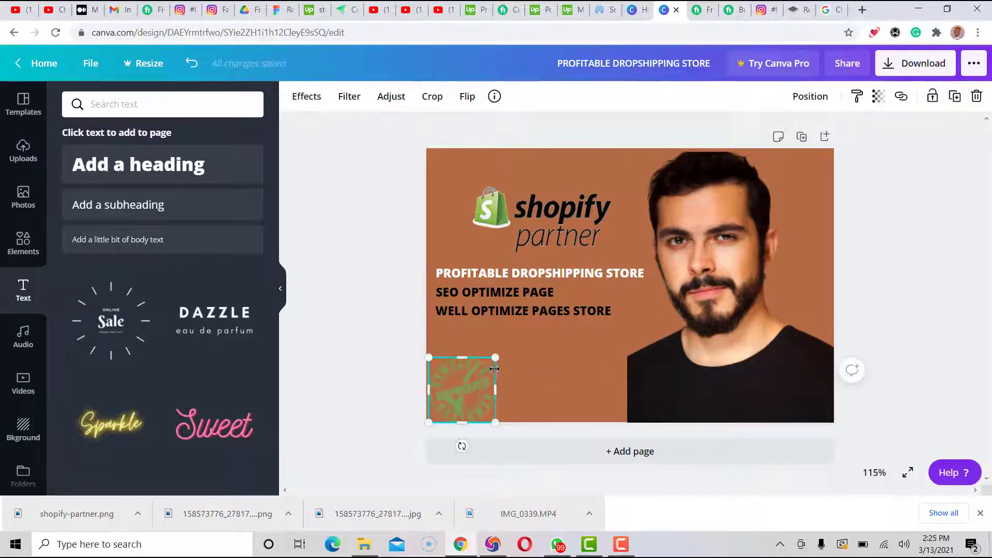
drag(504, 349, 588, 364)
click(576, 367)
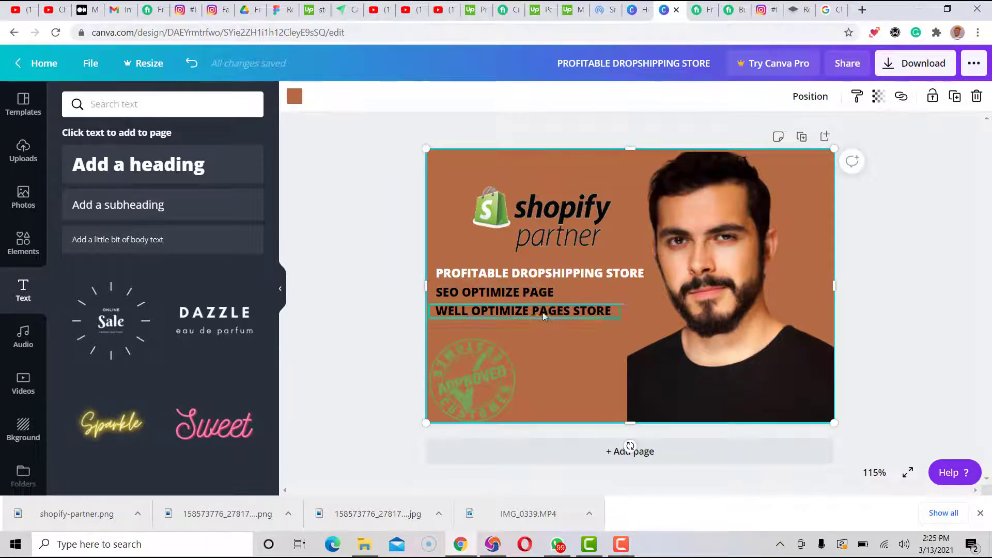
Step: Switch to the Fiverr single product dropshipping gig and copy the Custom Price Markups and One-Click Order Fulfillment lines from its description
click(732, 10)
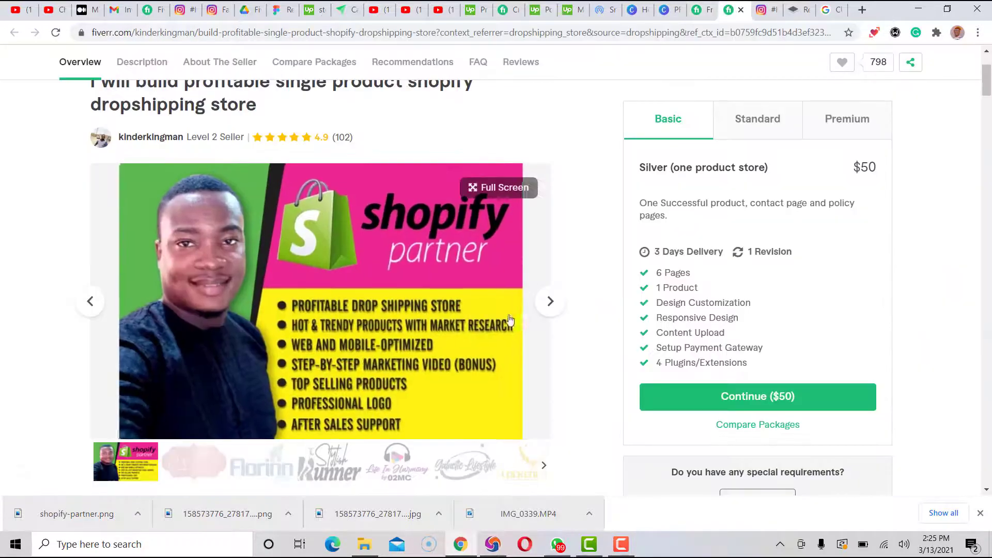
scroll(498, 341, down, 5)
scroll(496, 343, down, 5)
scroll(493, 345, down, 1)
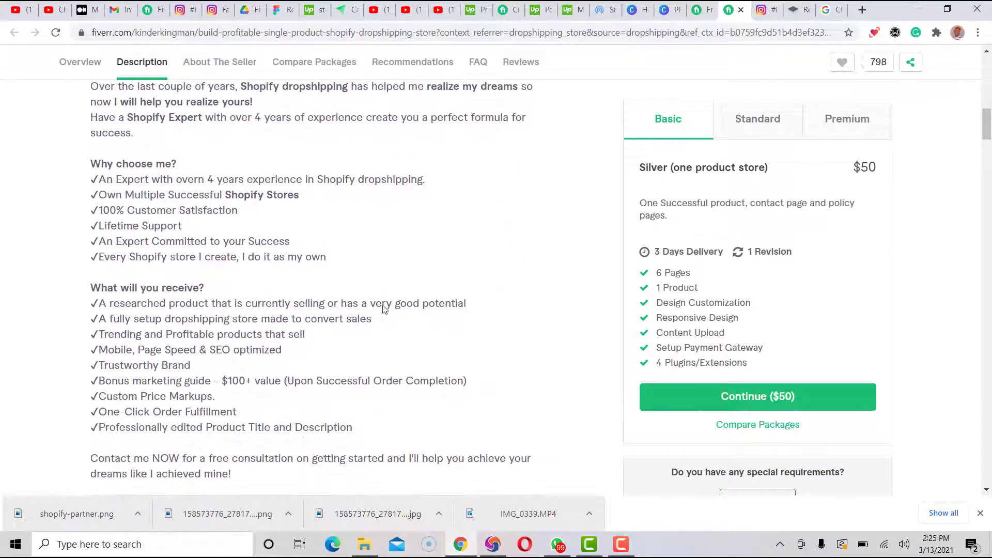
scroll(253, 324, down, 1)
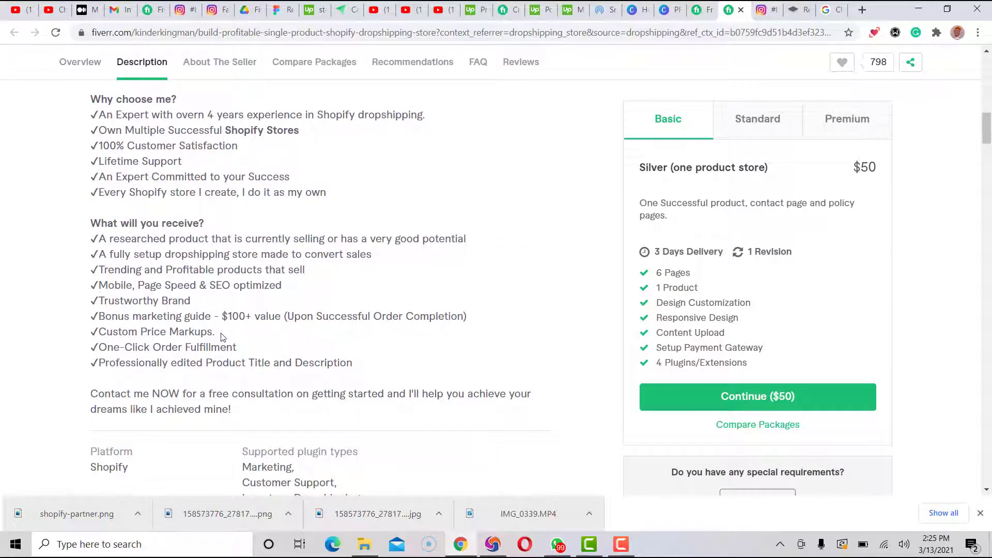
drag(221, 337, 110, 331)
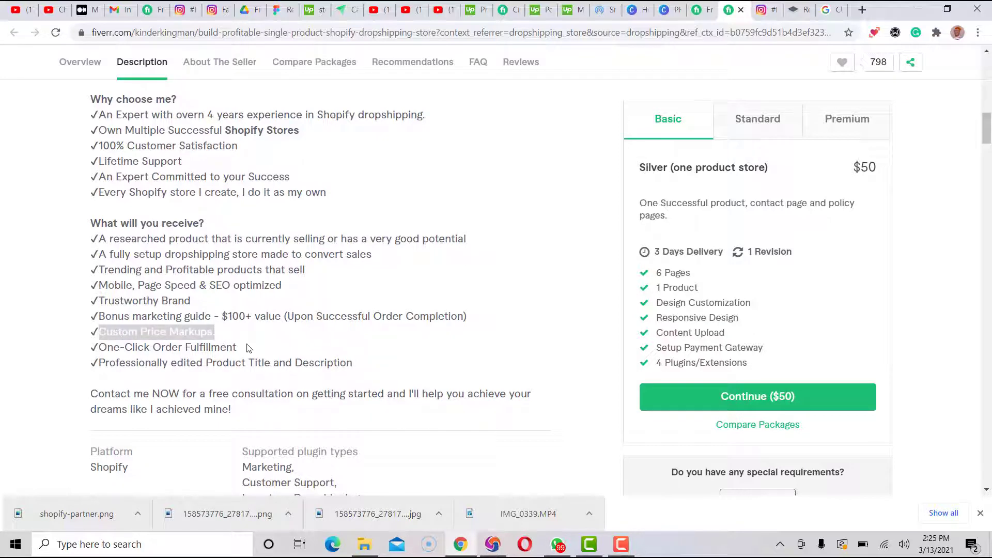
drag(237, 351, 106, 332)
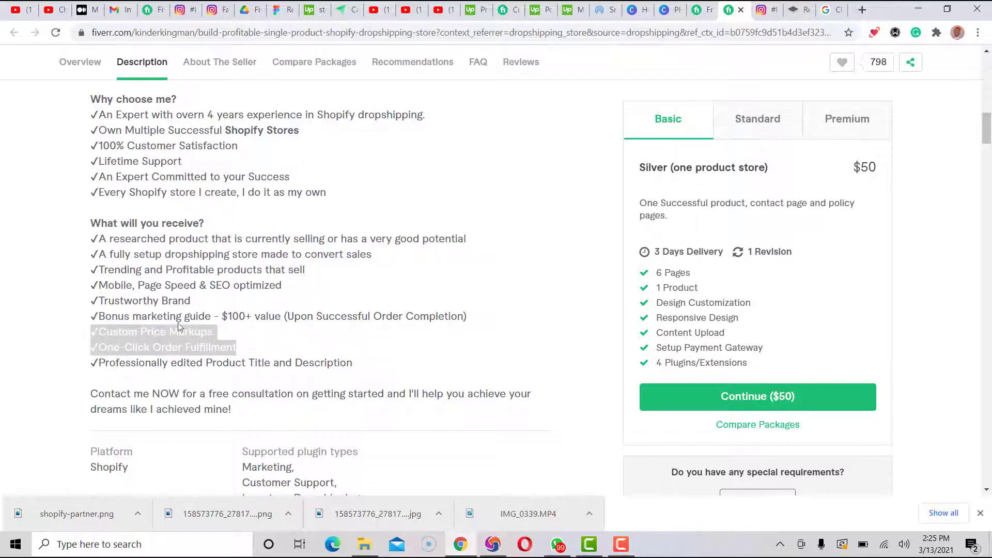
click(263, 315)
Step: Back in Canva, paste the copied lines into a new heading at font size 12 and move it below WELL OPTIMIZE PAGES STORE
click(670, 17)
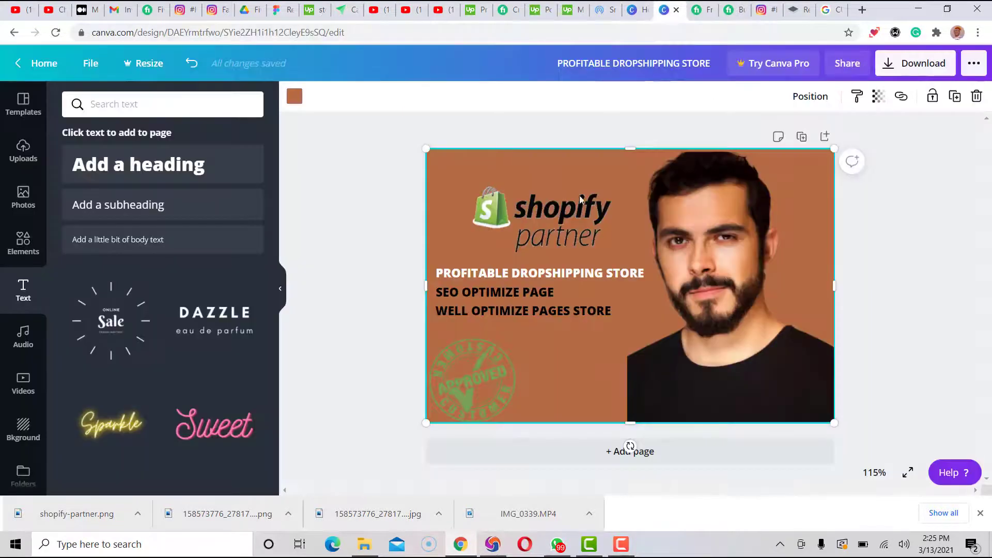
click(219, 162)
key(ctrl+v)
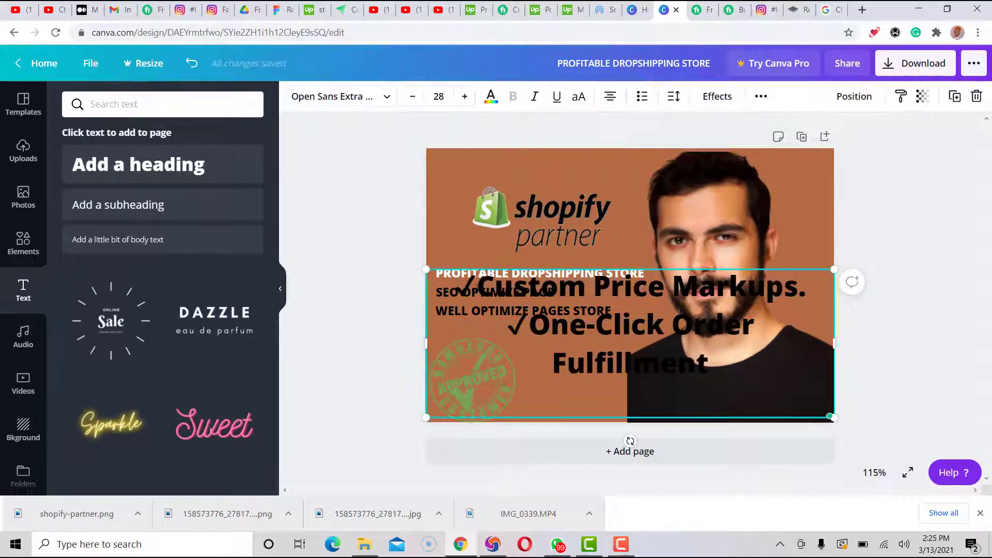
key(ctrl+a)
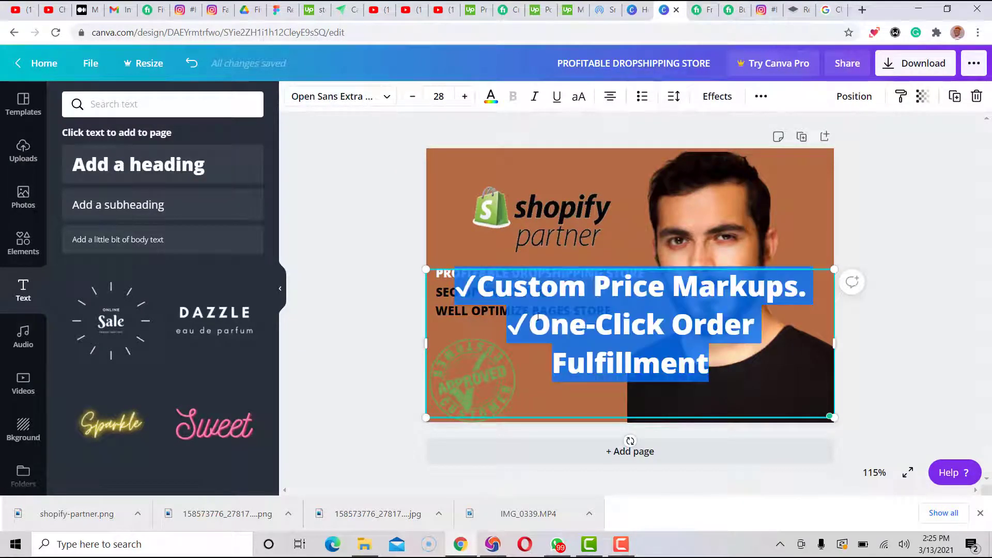
click(440, 97)
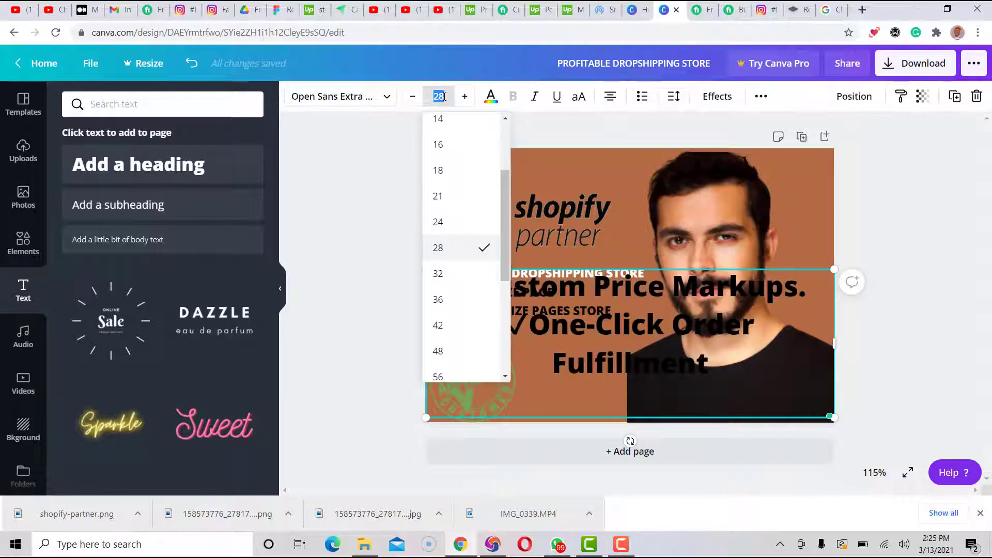
text(12)
key(Return)
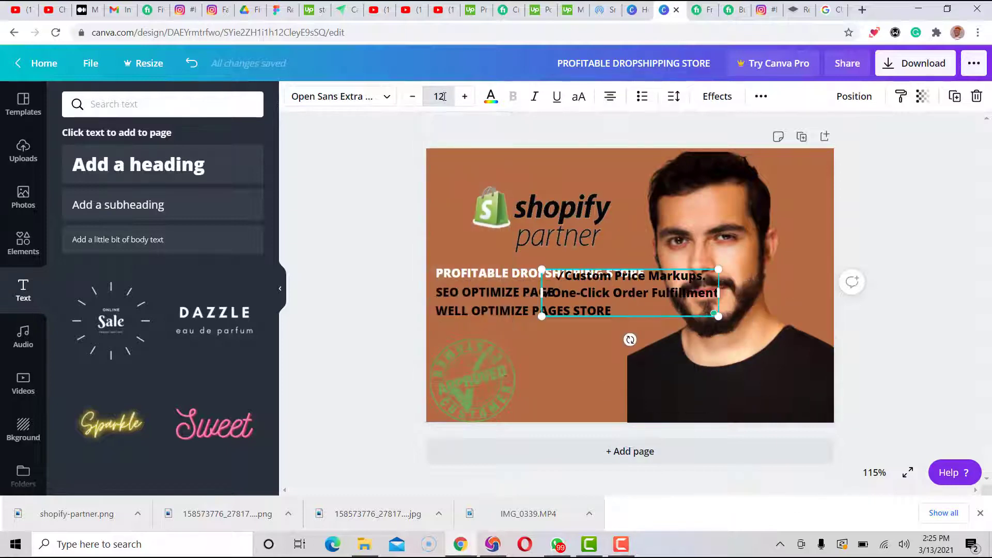
click(571, 349)
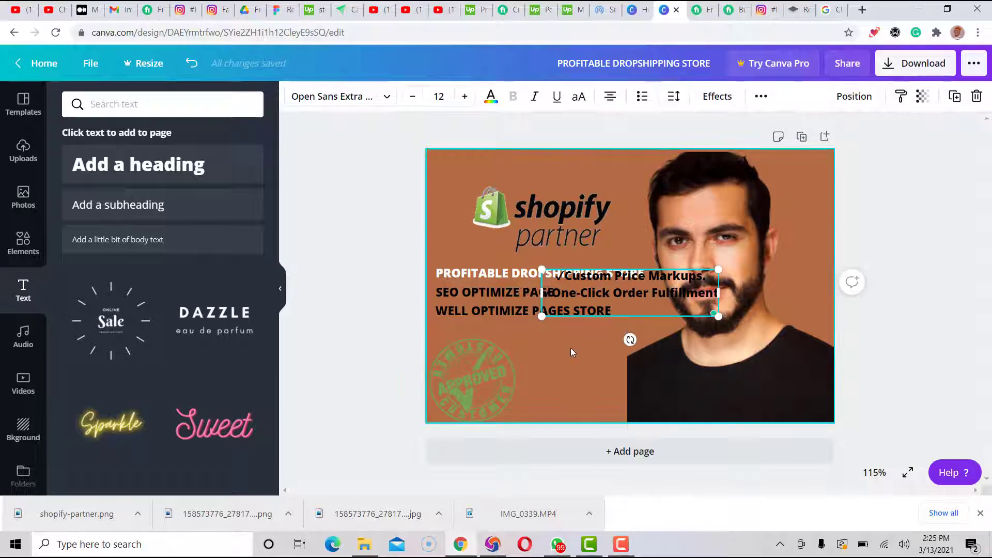
click(627, 317)
drag(643, 302, 550, 351)
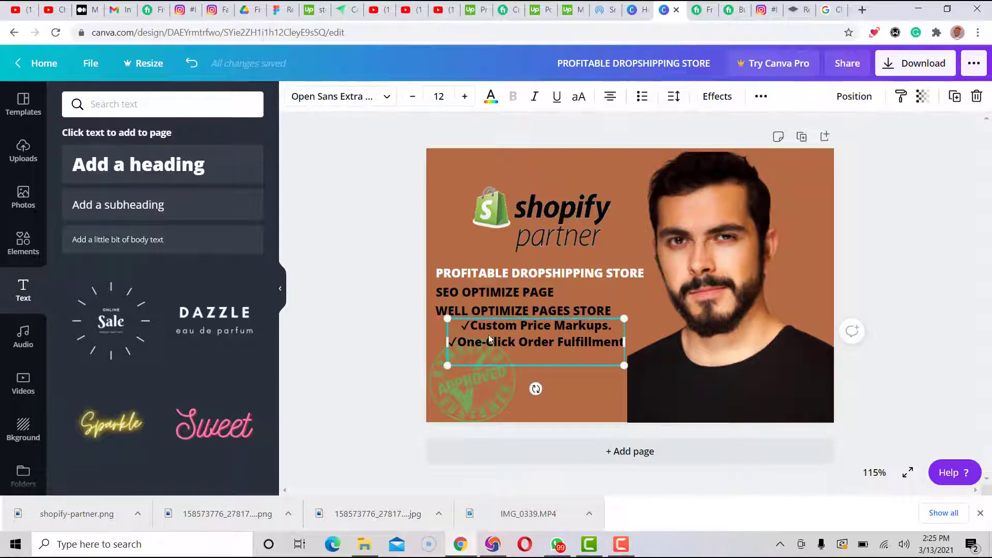
Step: Shift the new text block clear of the line above and insert a copy of WELL OPTIMIZE PAGES STORE as its first line
triple_click(464, 325)
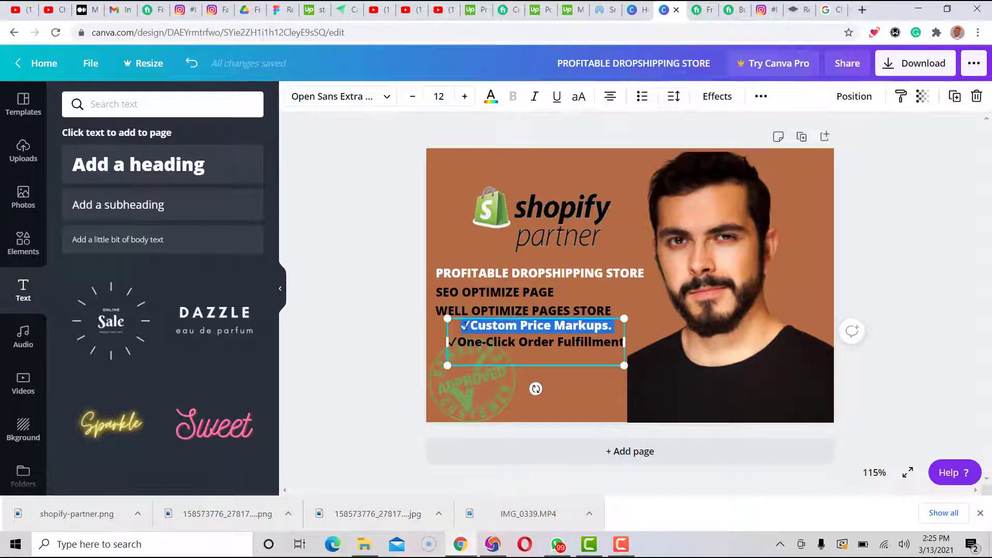
click(595, 310)
double_click(595, 310)
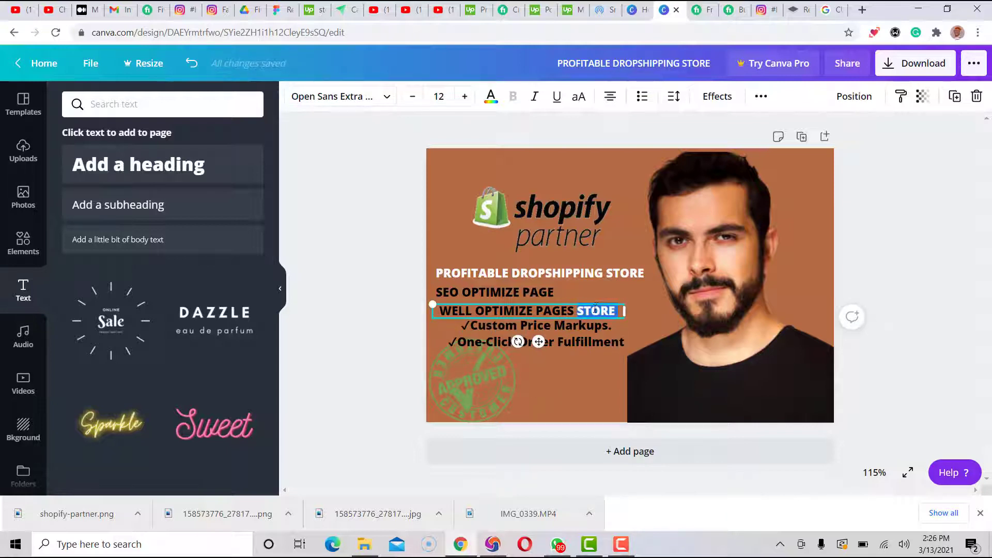
triple_click(594, 308)
key(ctrl+c)
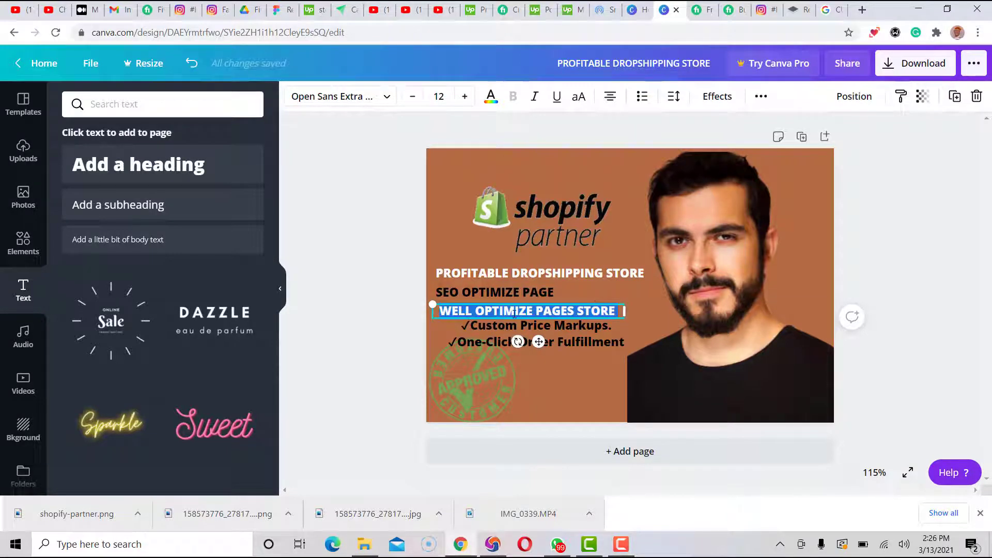
drag(567, 337, 633, 324)
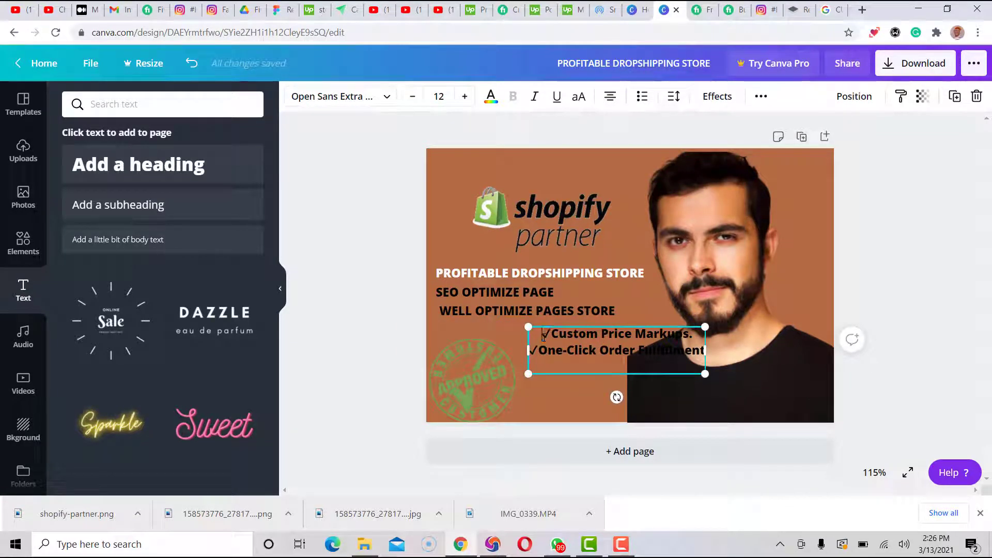
click(545, 333)
key(Return)
key(Up)
key(ctrl+v)
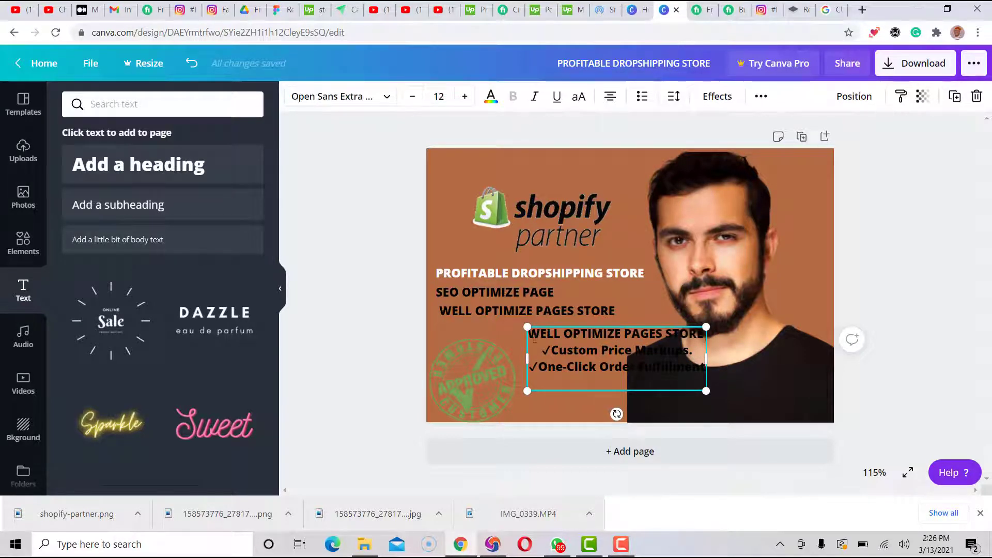
Step: Remove the check marks before Custom Price Markups and One-Click Order Fulfillment, keeping each on its own line
key(BackSpace)
key(BackSpace)
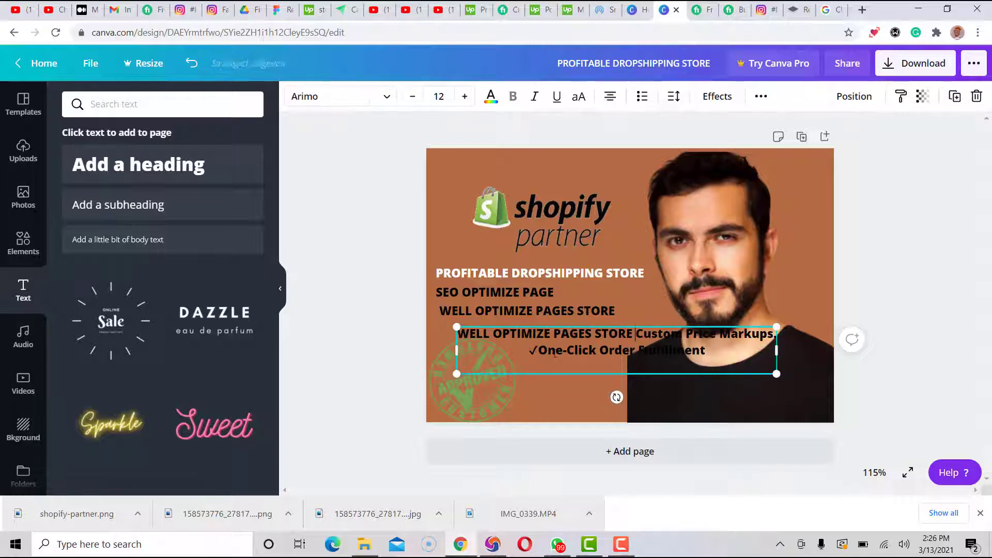
key(Return)
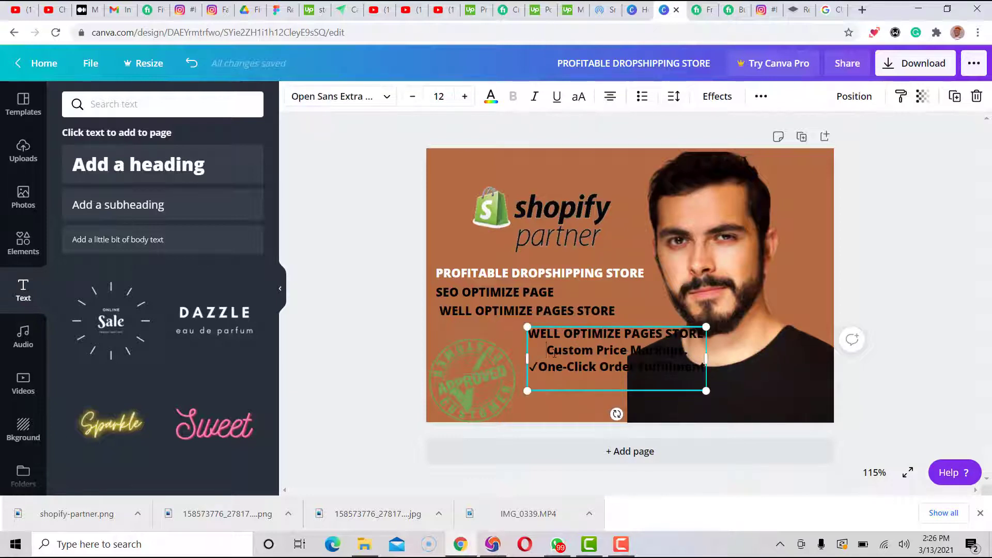
key(BackSpace)
key(BackSpace)
key(Return)
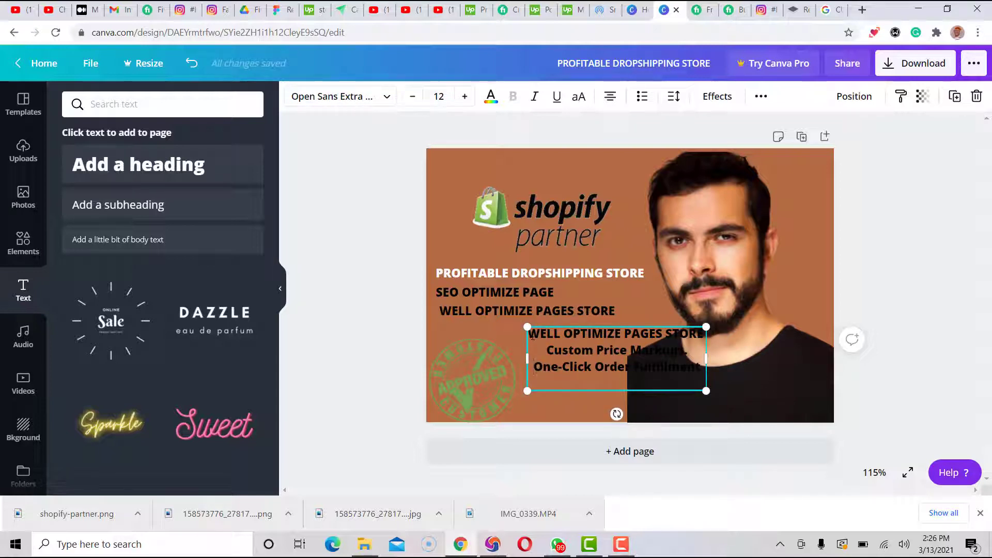
Step: Delete the standalone WELL OPTIMIZE PAGES STORE text and add a copy of SEO OPTIMIZE PAGE as the combined block's first line
click(563, 310)
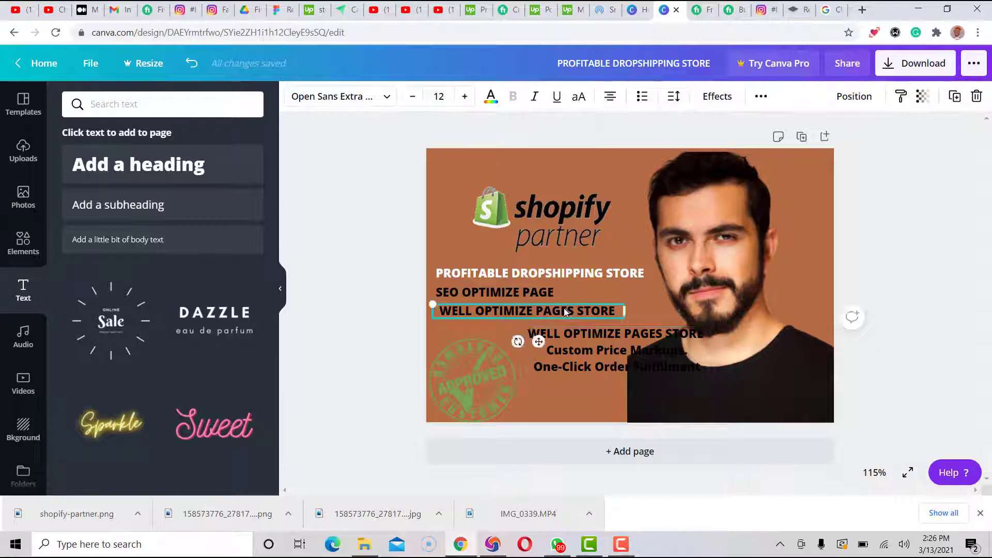
key(Delete)
click(535, 292)
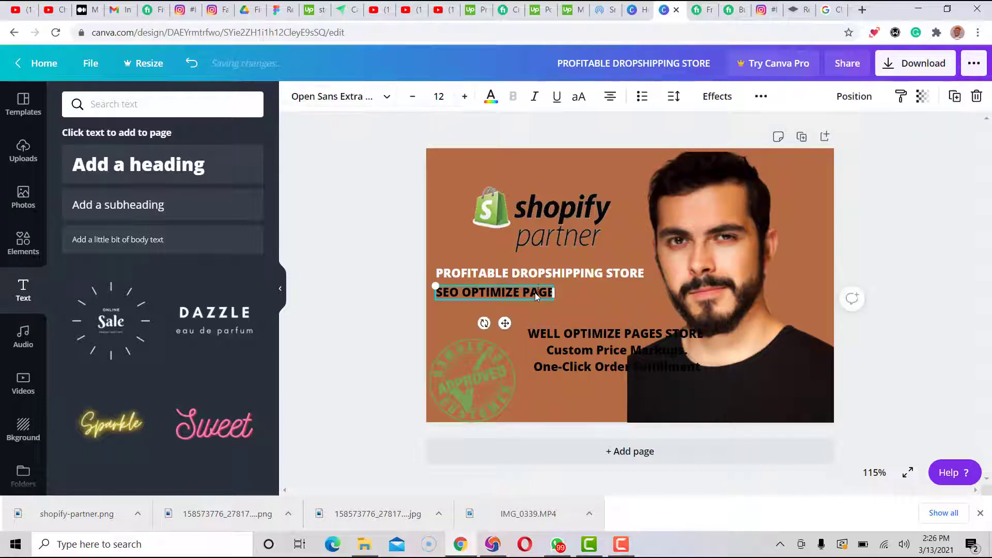
double_click(535, 292)
key(ctrl+c)
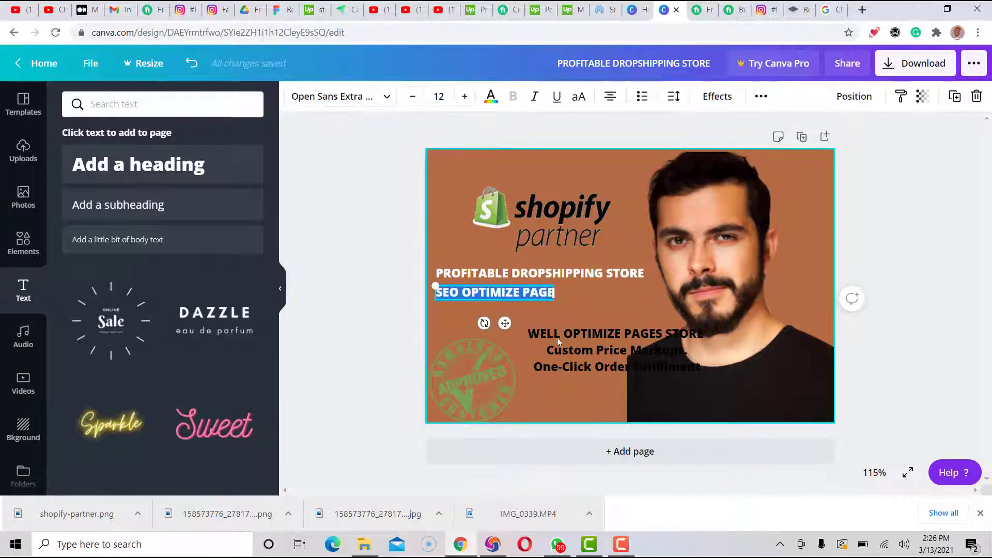
click(542, 334)
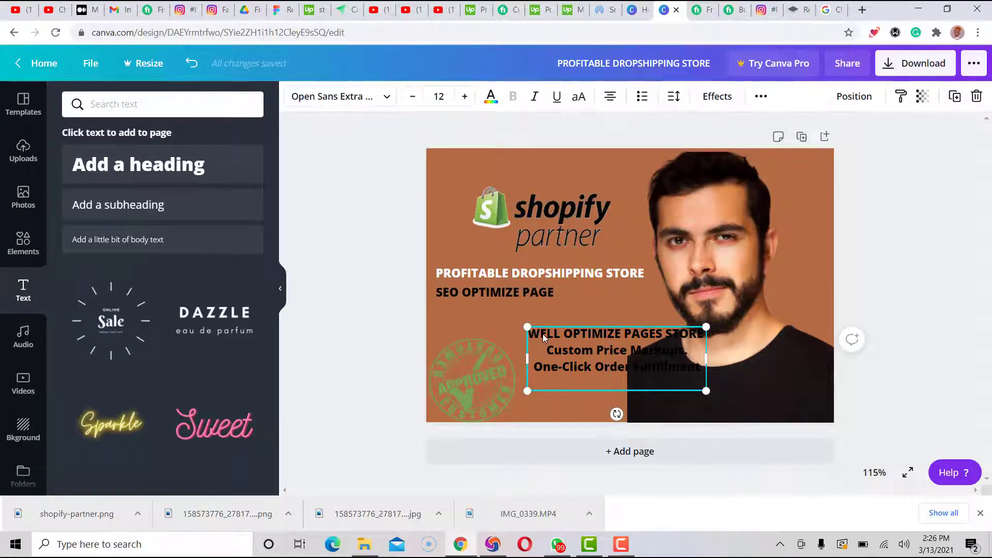
key(ctrl+v)
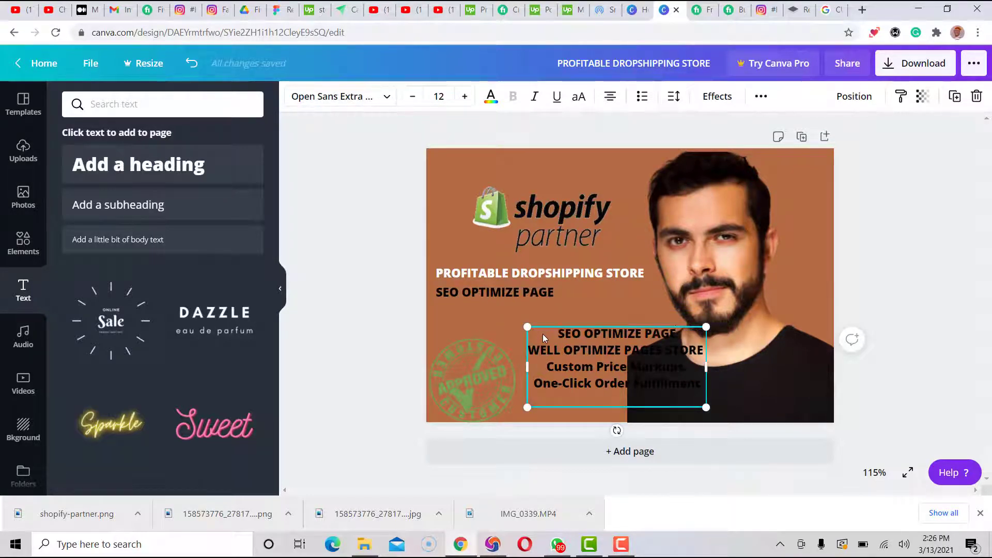
Step: Delete the standalone SEO OPTIMIZE PAGE text and add a copy of PROFITABLE DROPSHIPPING STORE as the combined block's first line
click(537, 291)
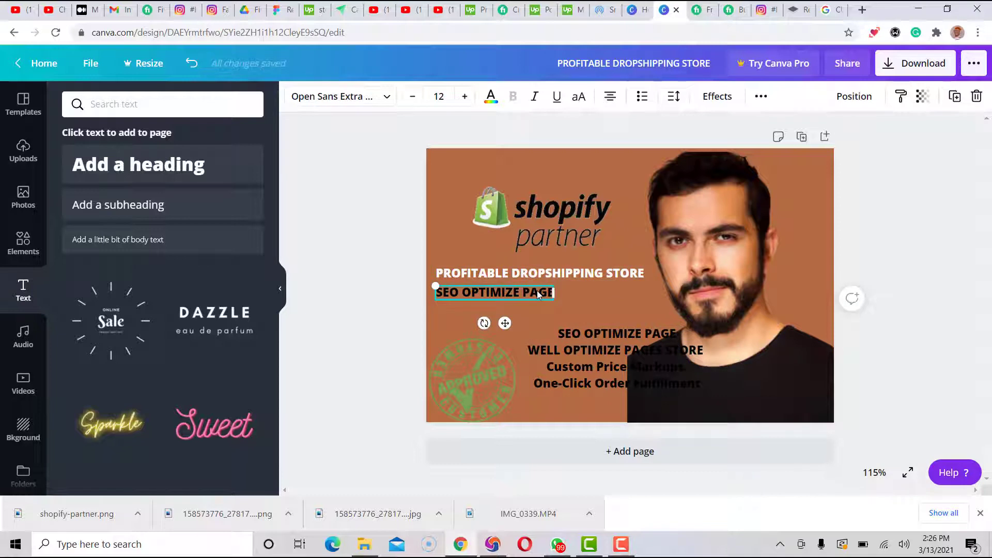
key(Delete)
click(553, 272)
double_click(553, 271)
key(ctrl+c)
click(567, 333)
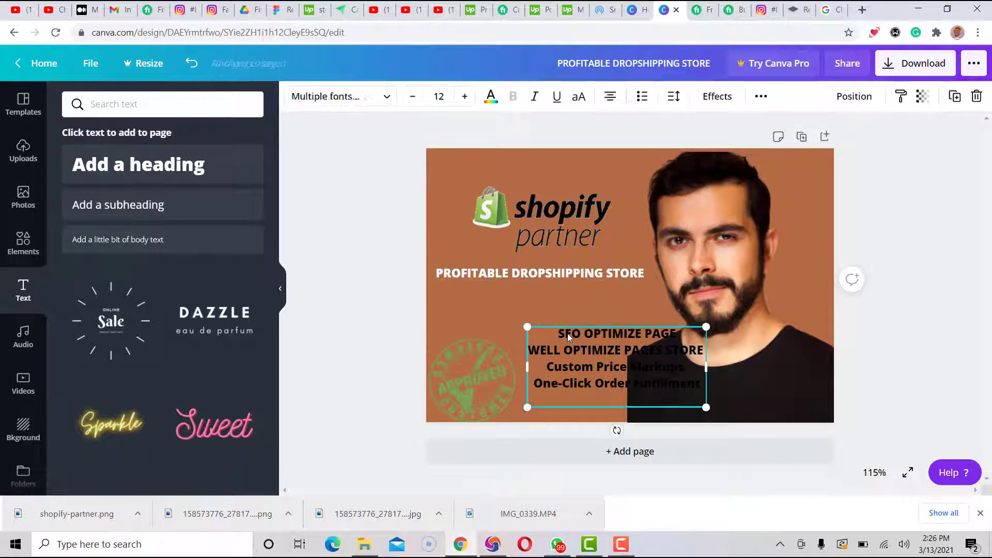
key(Return)
key(Up)
key(ctrl+v)
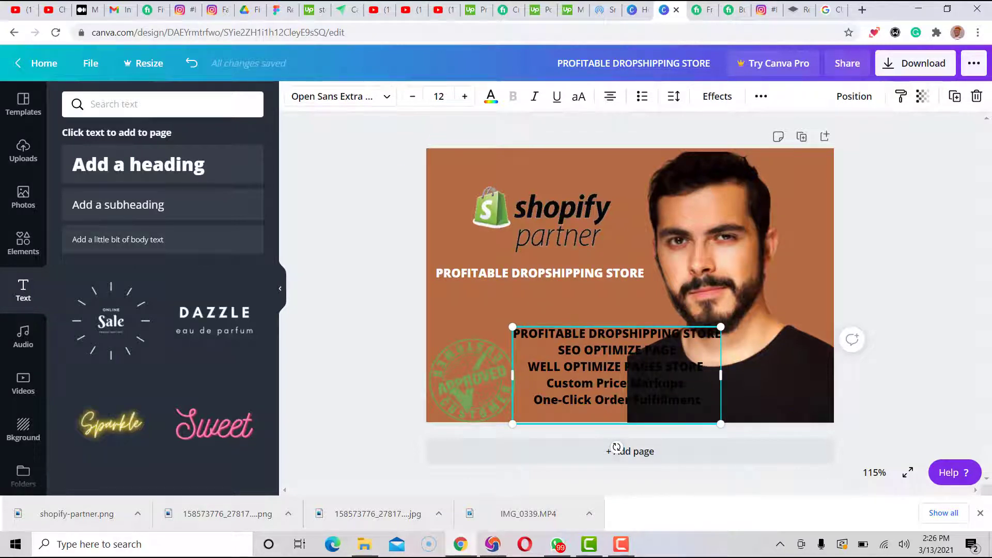
Step: Left-align the combined text block and delete the standalone PROFITABLE DROPSHIPPING STORE text
key(ctrl+a)
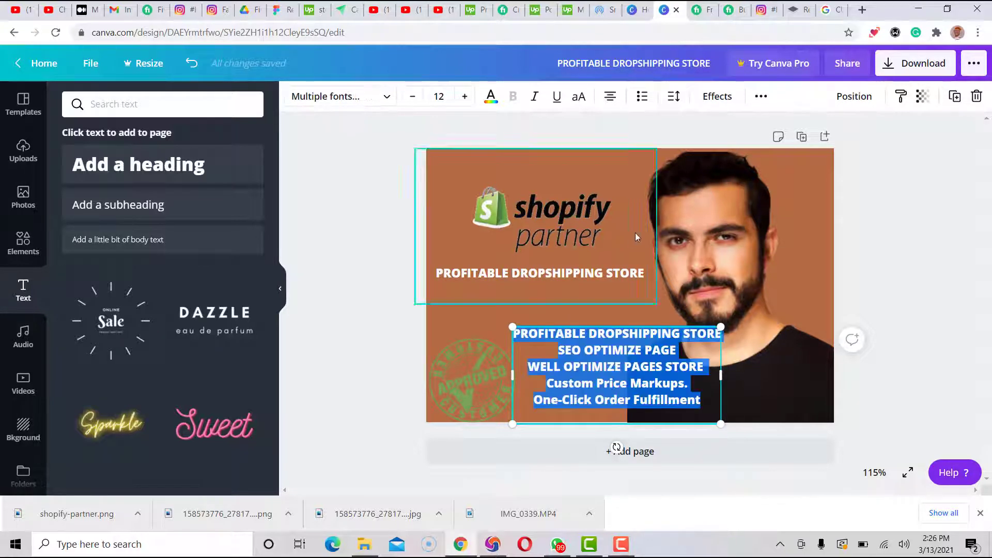
click(610, 100)
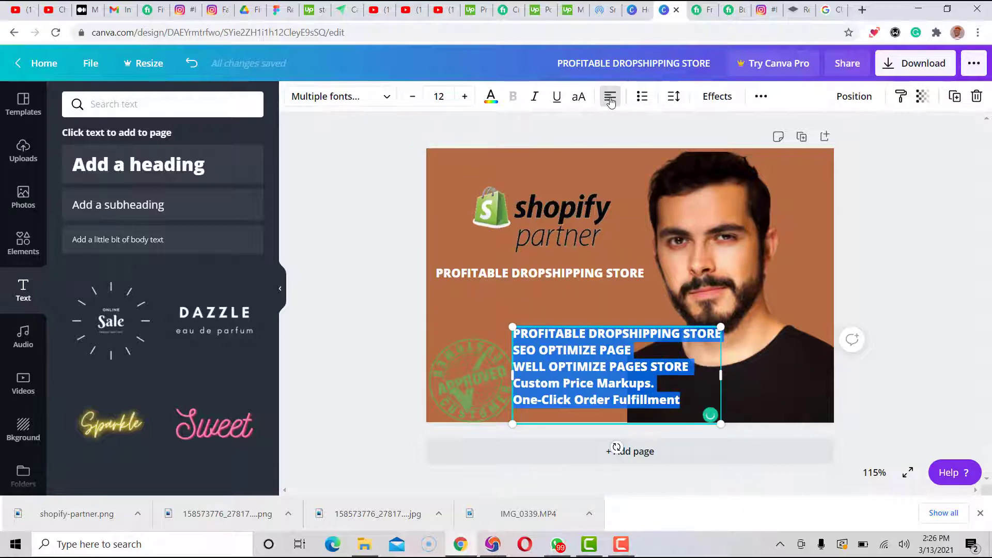
click(567, 273)
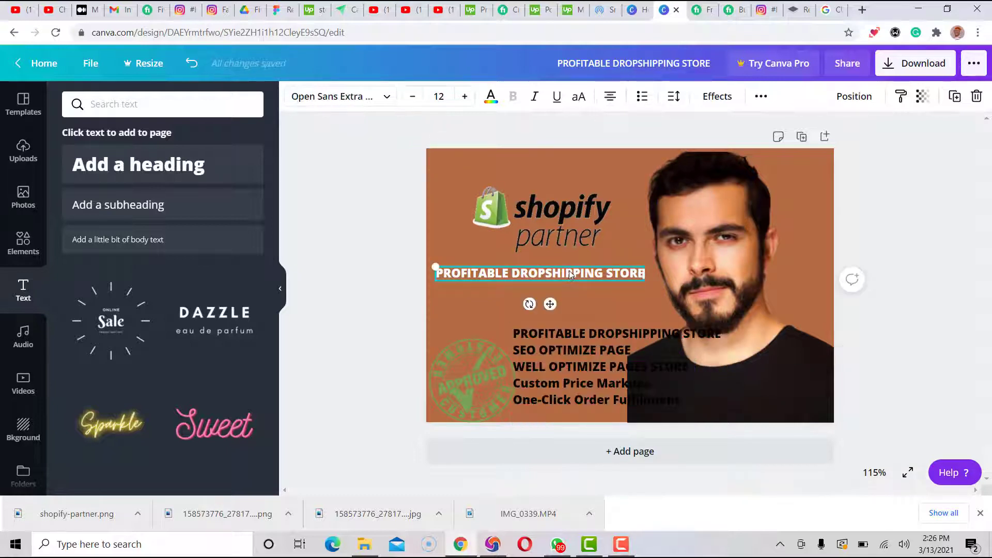
key(Delete)
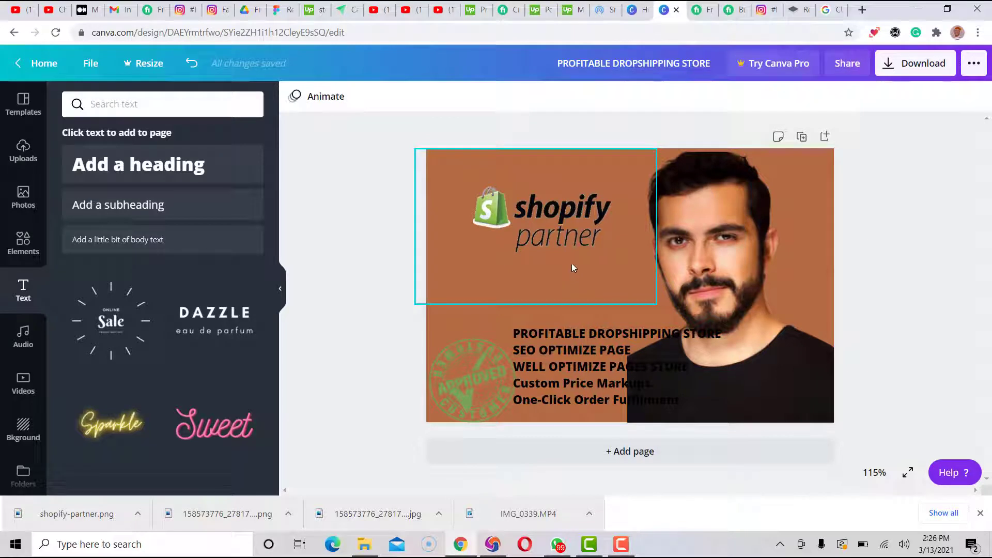
Step: Move the combined text block directly below the Shopify partner logo and shift the logo up toward the cover's upper-left corner
drag(588, 361, 520, 284)
click(549, 222)
drag(549, 222, 523, 203)
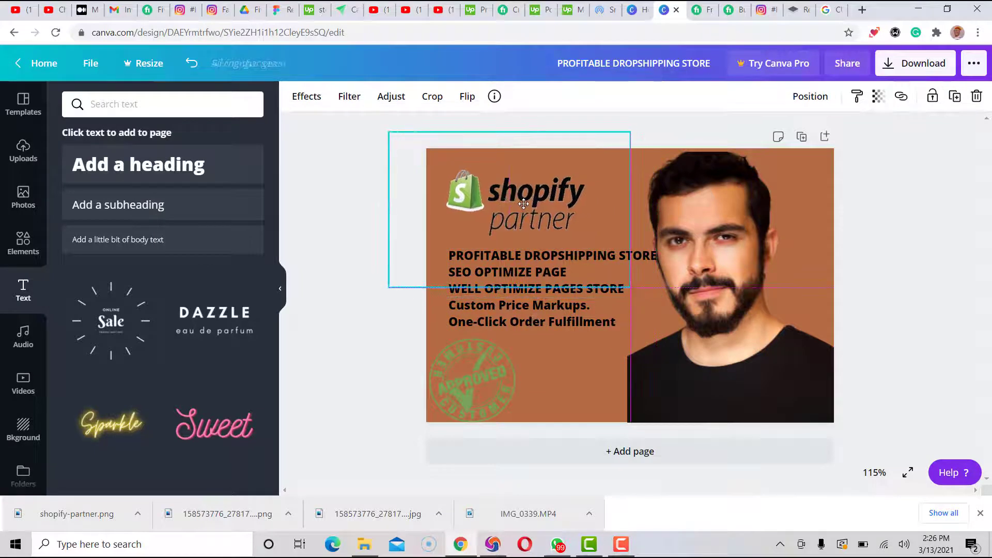
Step: Change the colour of all five lines in the combined text block to white
click(569, 305)
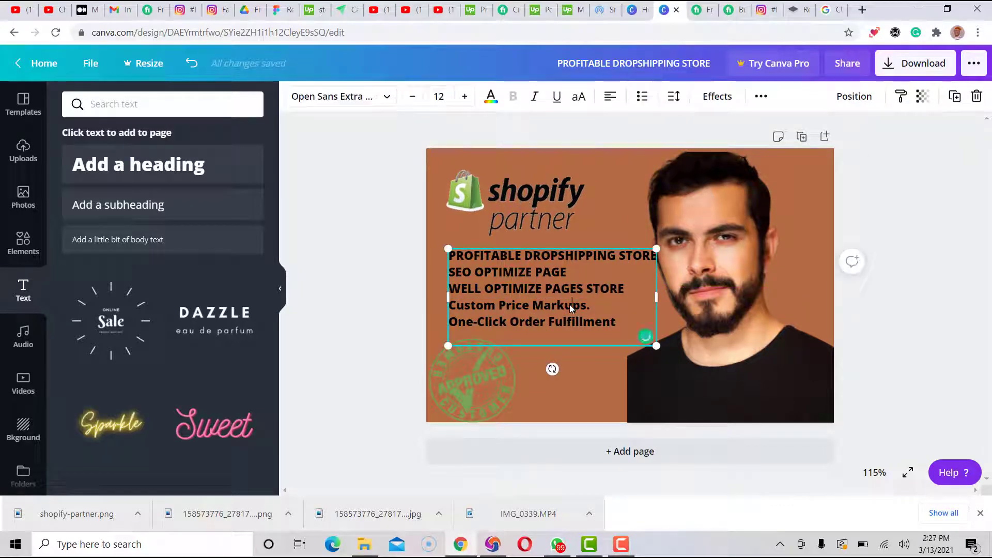
key(ctrl+a)
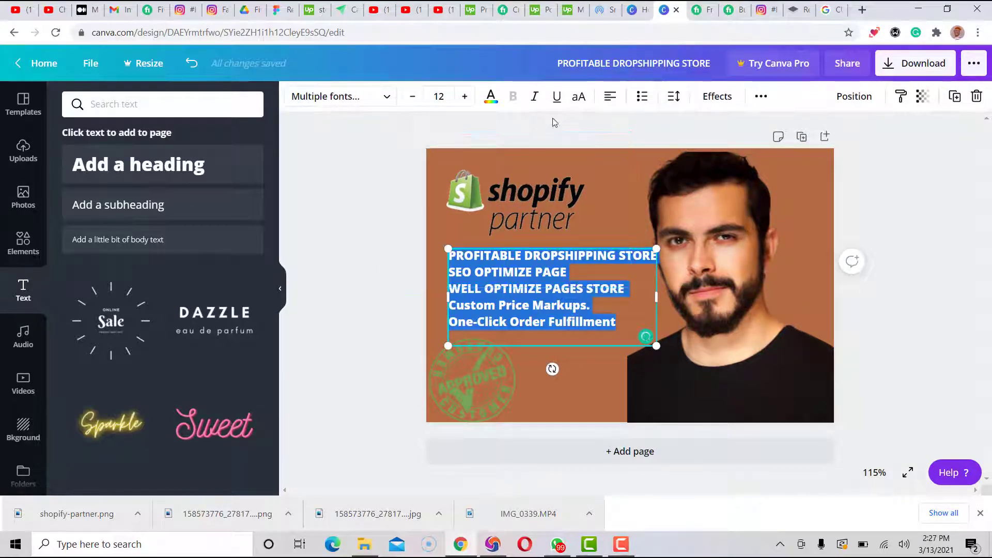
click(439, 97)
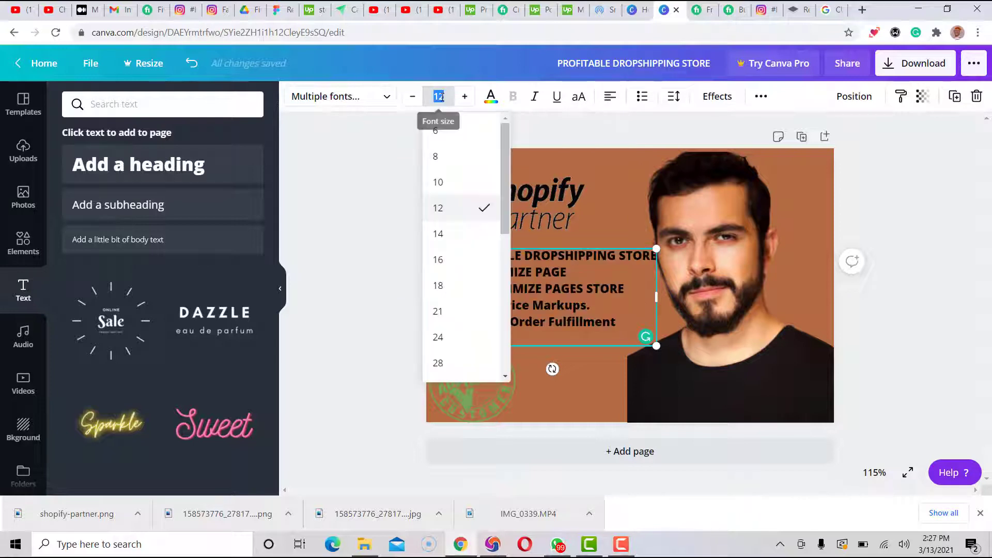
click(616, 305)
key(ctrl+a)
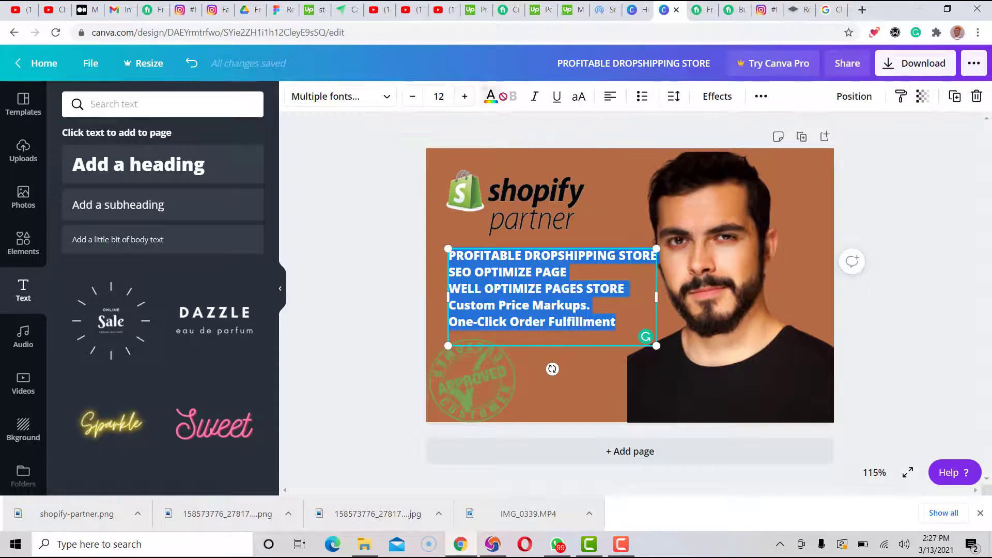
click(491, 96)
click(145, 224)
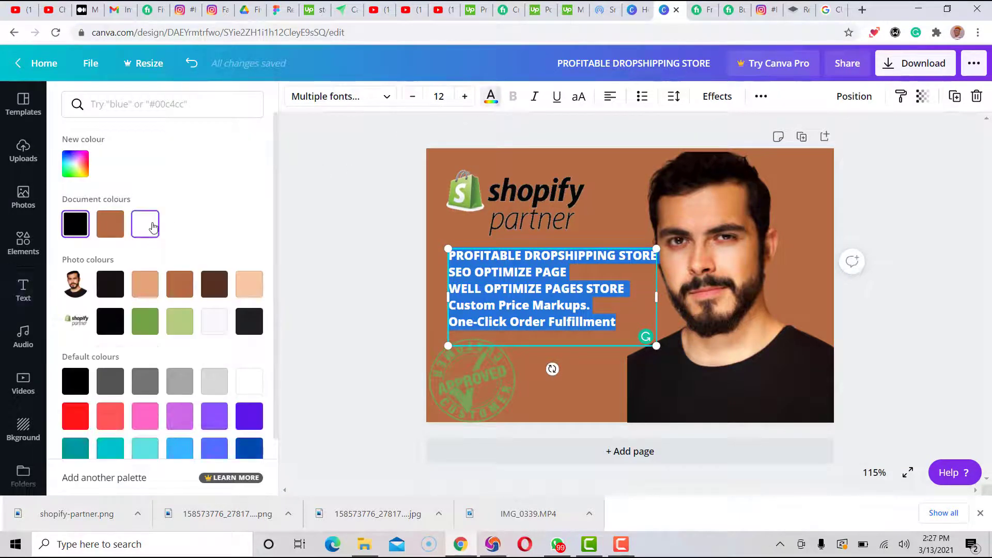
Step: Format all lines of the combined text block as a bulleted list
click(510, 304)
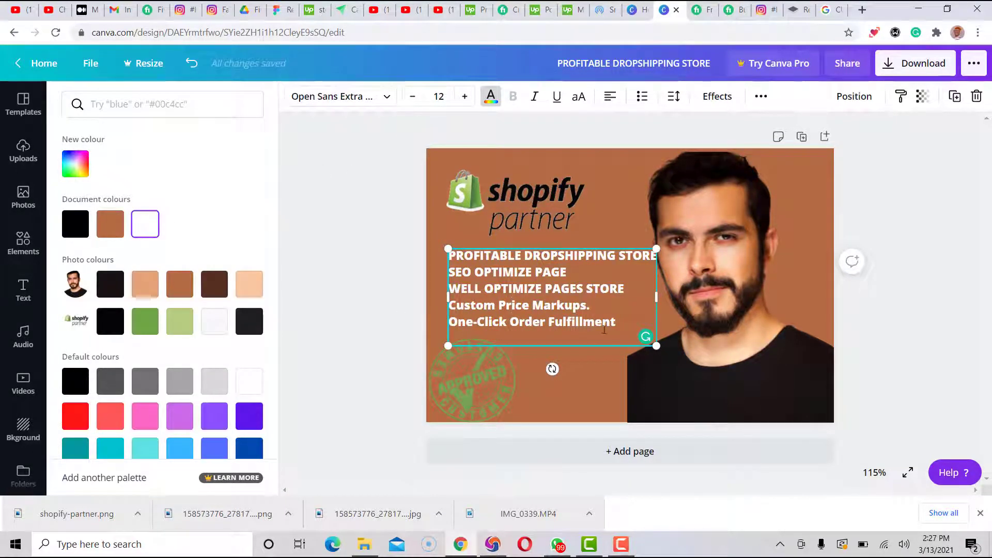
key(ctrl+a)
click(585, 309)
key(ctrl+a)
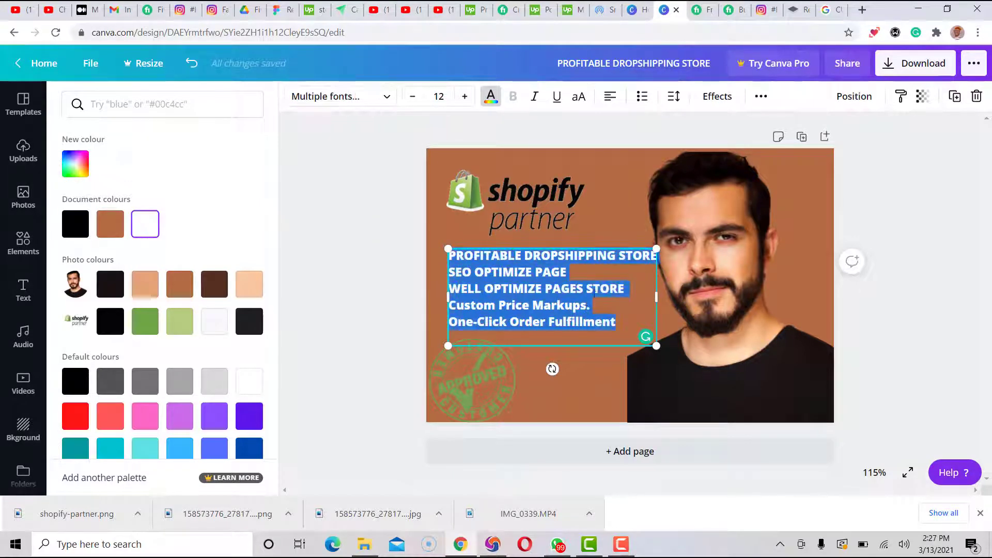
click(641, 98)
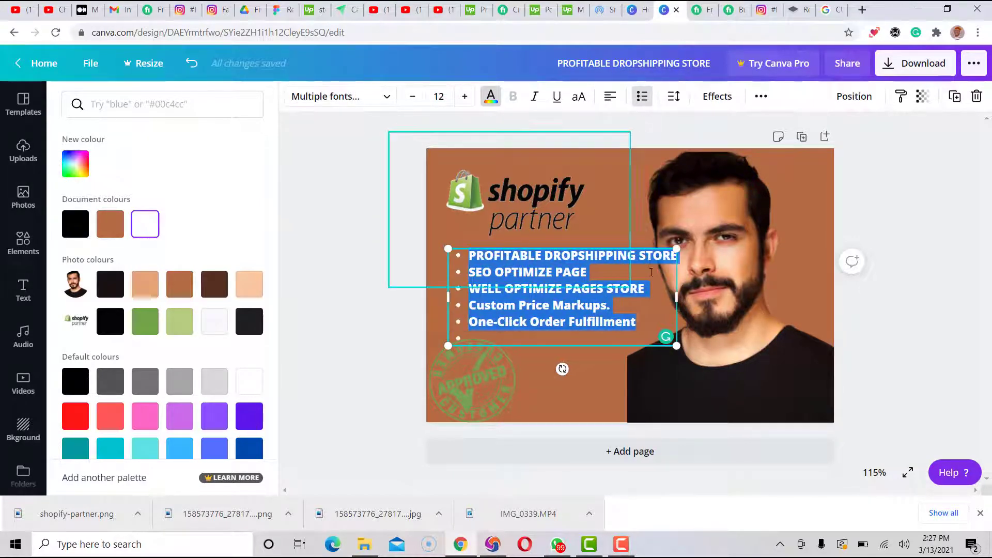
Step: Remove the period after Custom Price Markups and the empty bullet below One-Click Order Fulfillment
click(616, 308)
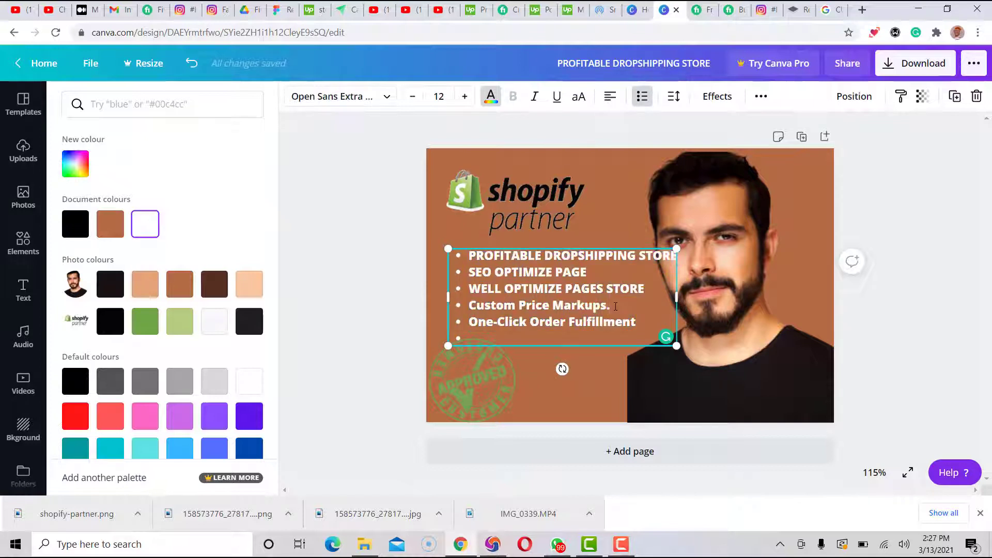
key(Delete)
key(BackSpace)
key(Return)
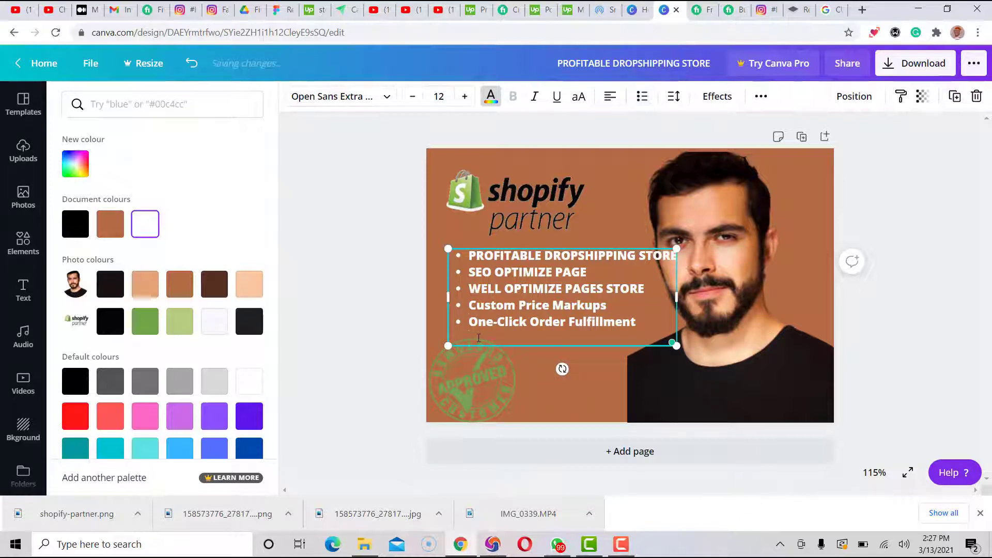
key(BackSpace)
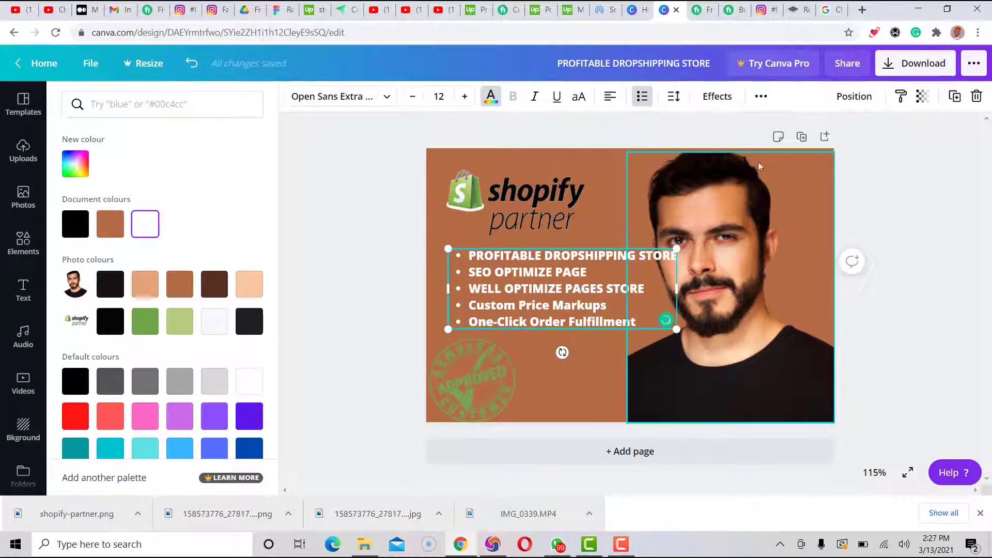
Step: Move the bulleted list to the cover's left edge, between the Shopify partner logo and the approved badge
click(795, 174)
click(548, 163)
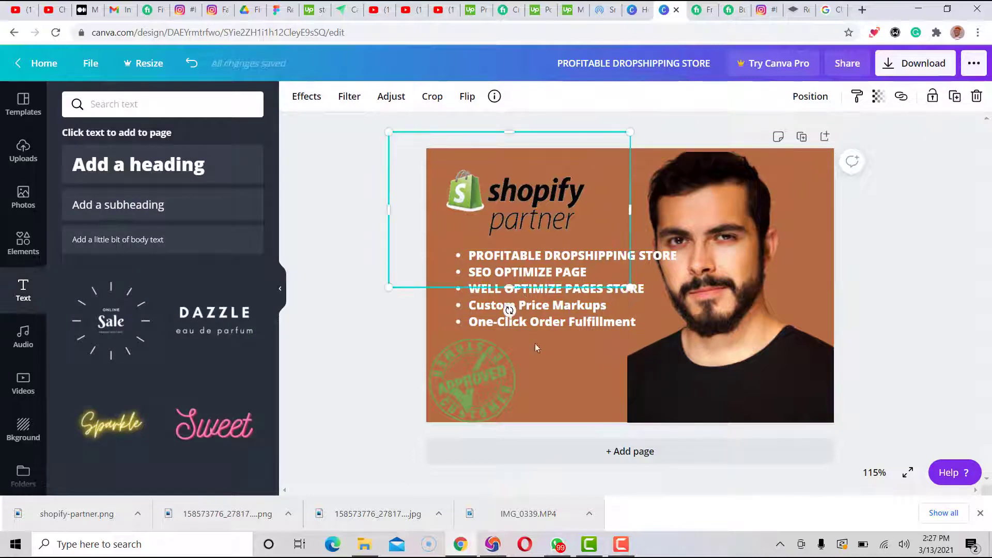
click(565, 402)
drag(547, 294, 526, 306)
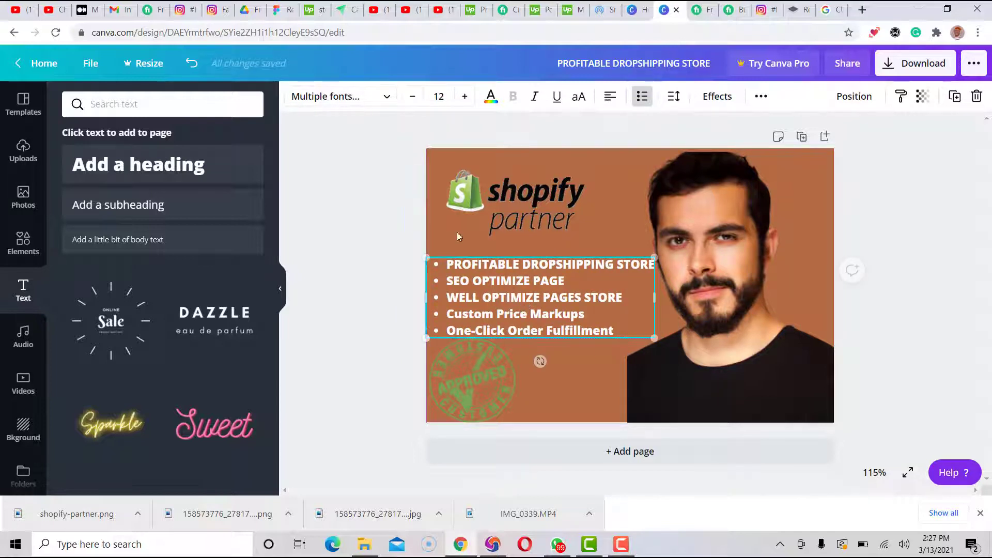
click(356, 207)
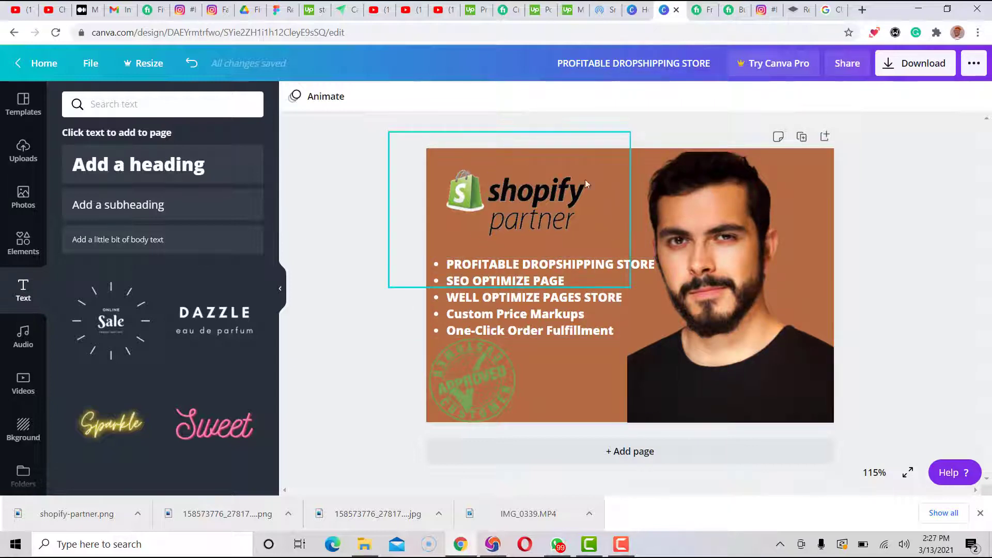
click(566, 385)
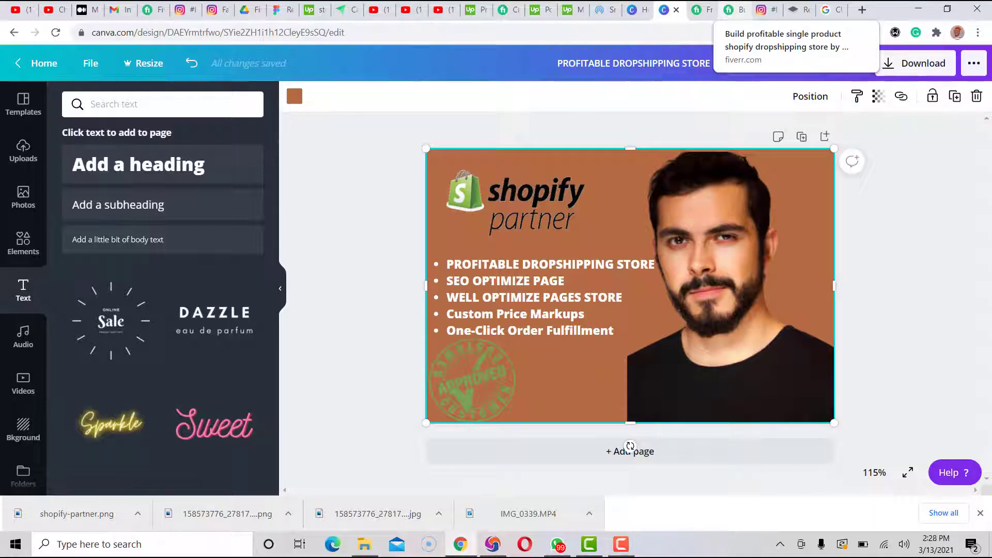
Step: Switch to the Fiverr single-product Shopify gig page, examine its cover and gallery images for comparison, and return to the Canva design
click(729, 16)
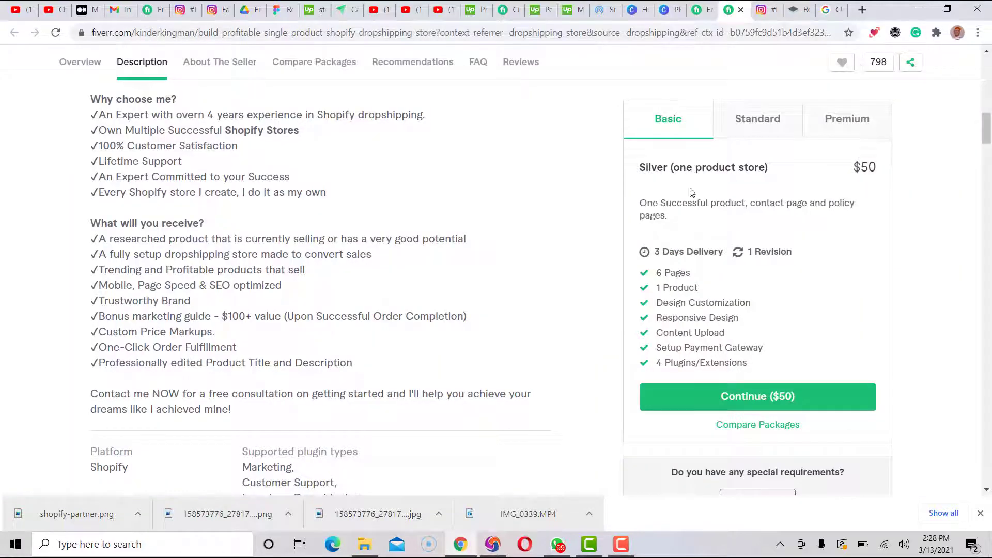
scroll(594, 118, up, 10)
scroll(594, 119, up, 4)
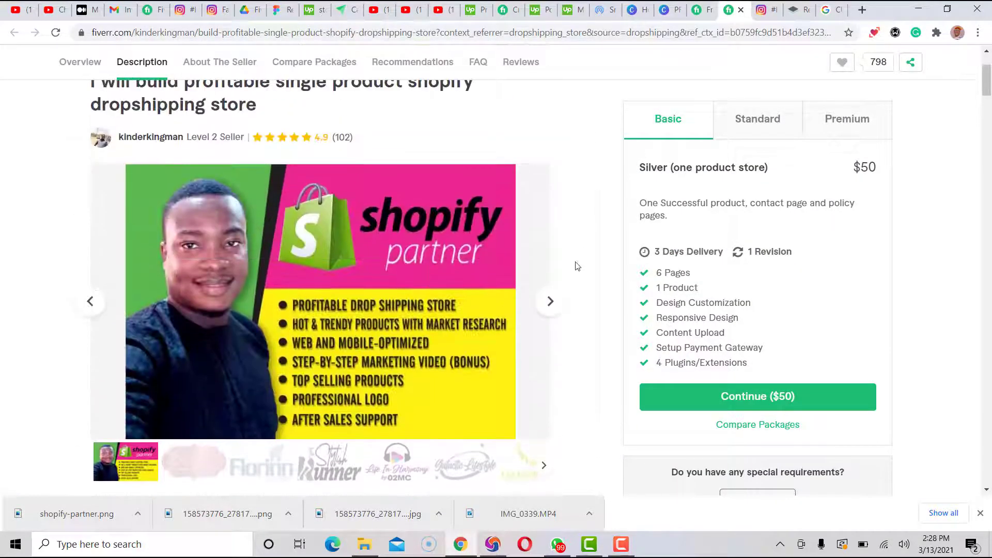
click(549, 302)
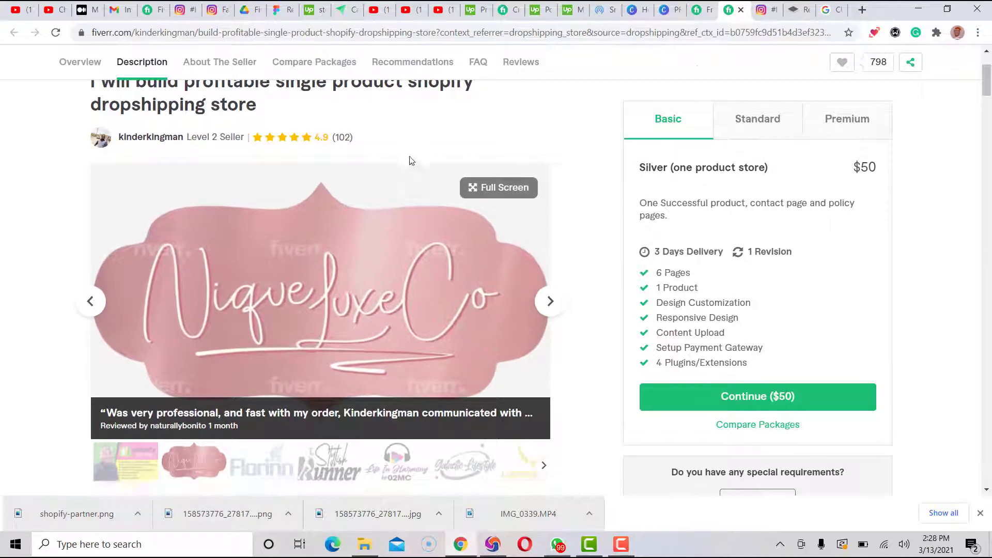
scroll(409, 162, up, 3)
click(261, 74)
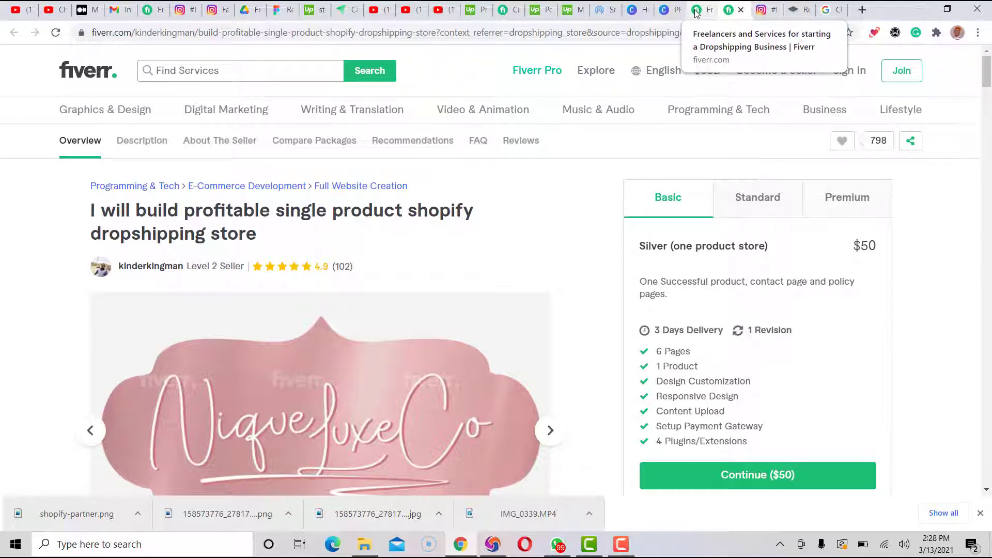
click(665, 11)
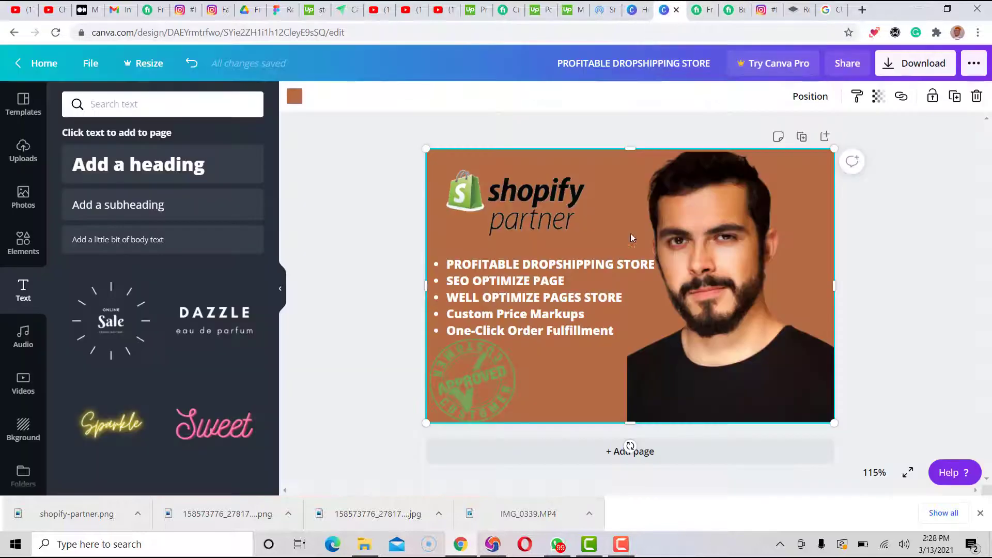